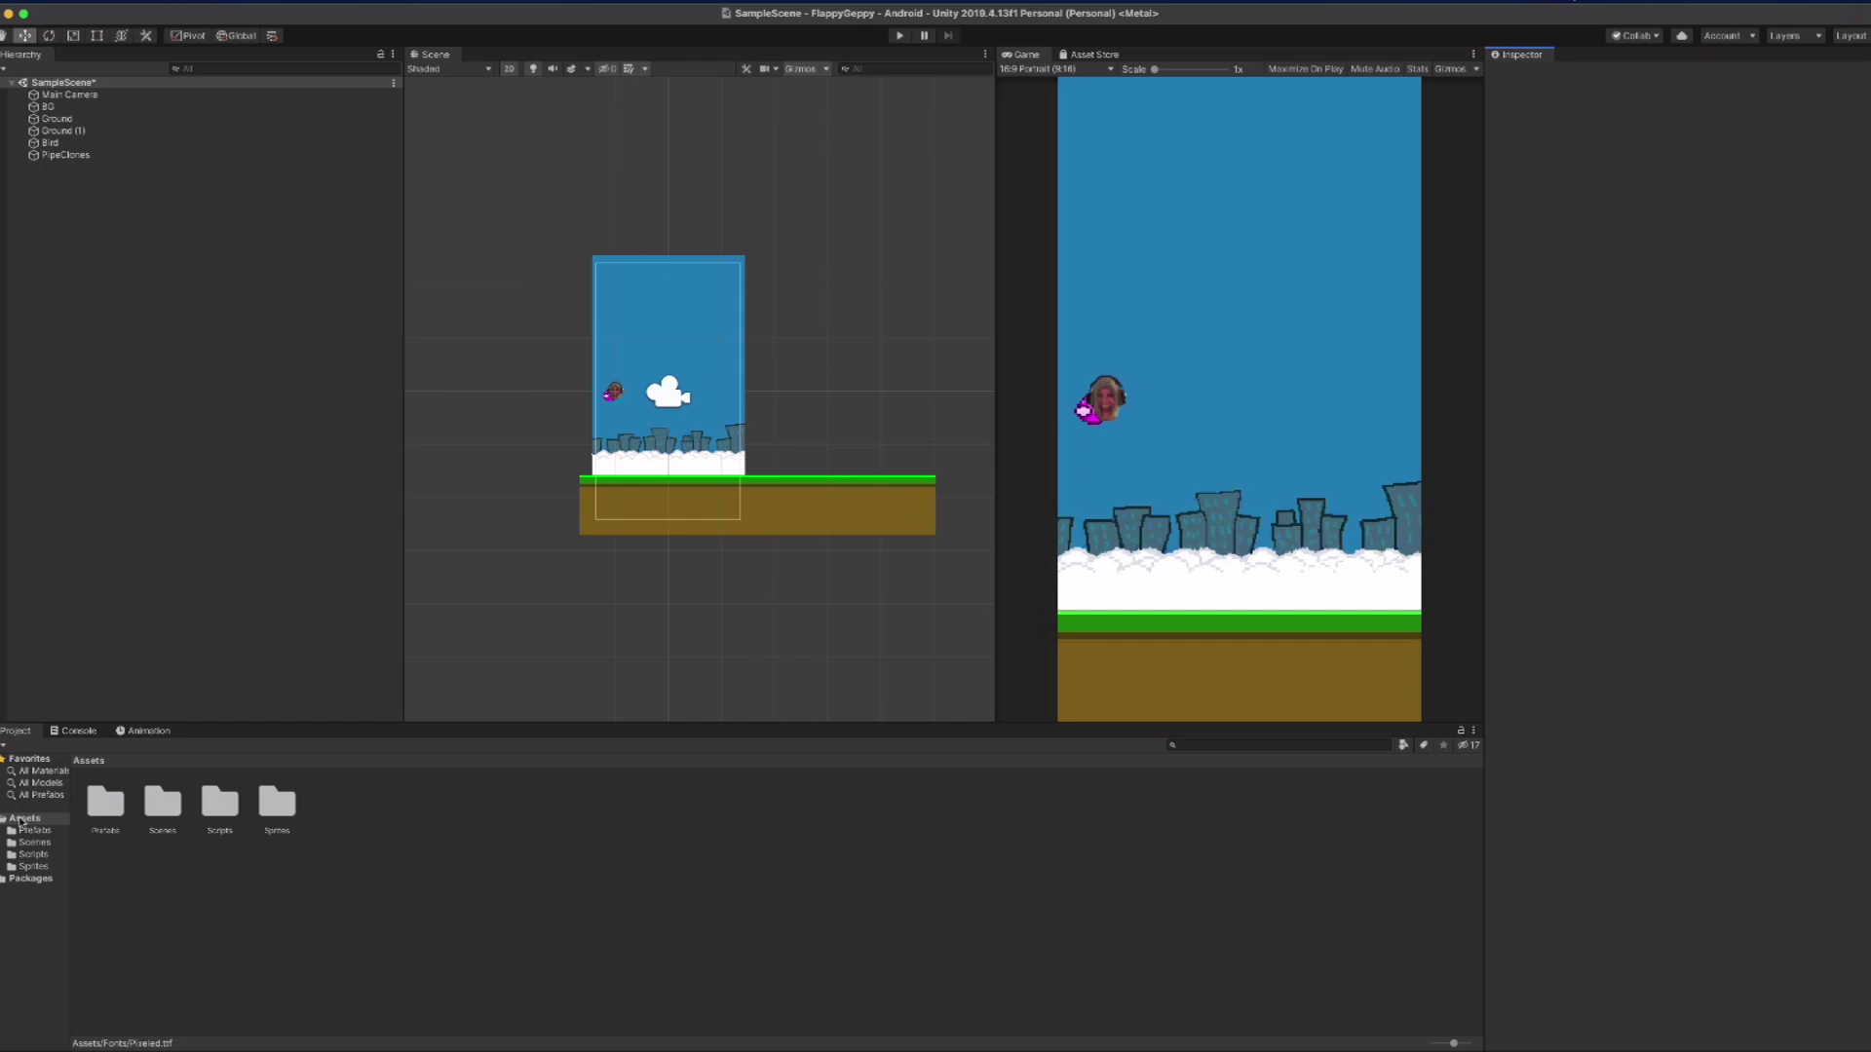
# Step: Create a new folder named Fonts in the project's Assets folder
pyautogui.rightClick(380, 794)
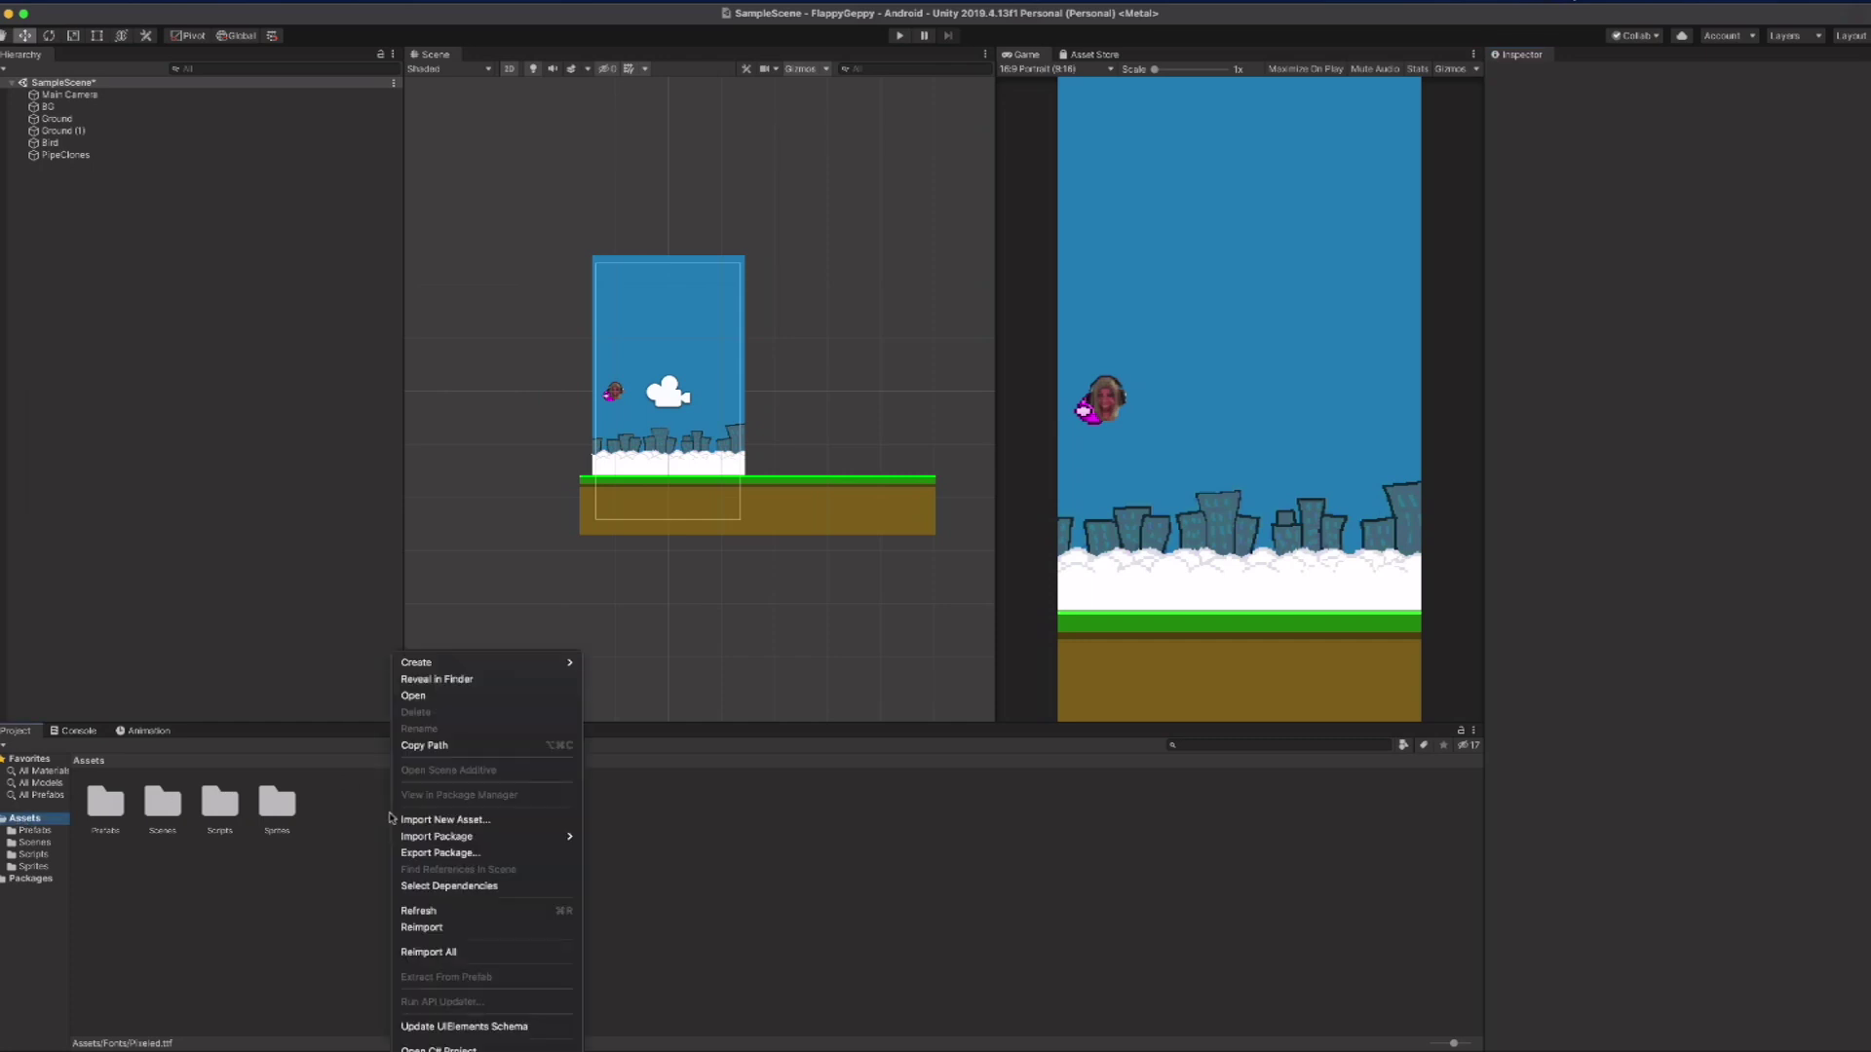
pyautogui.moveTo(398, 668)
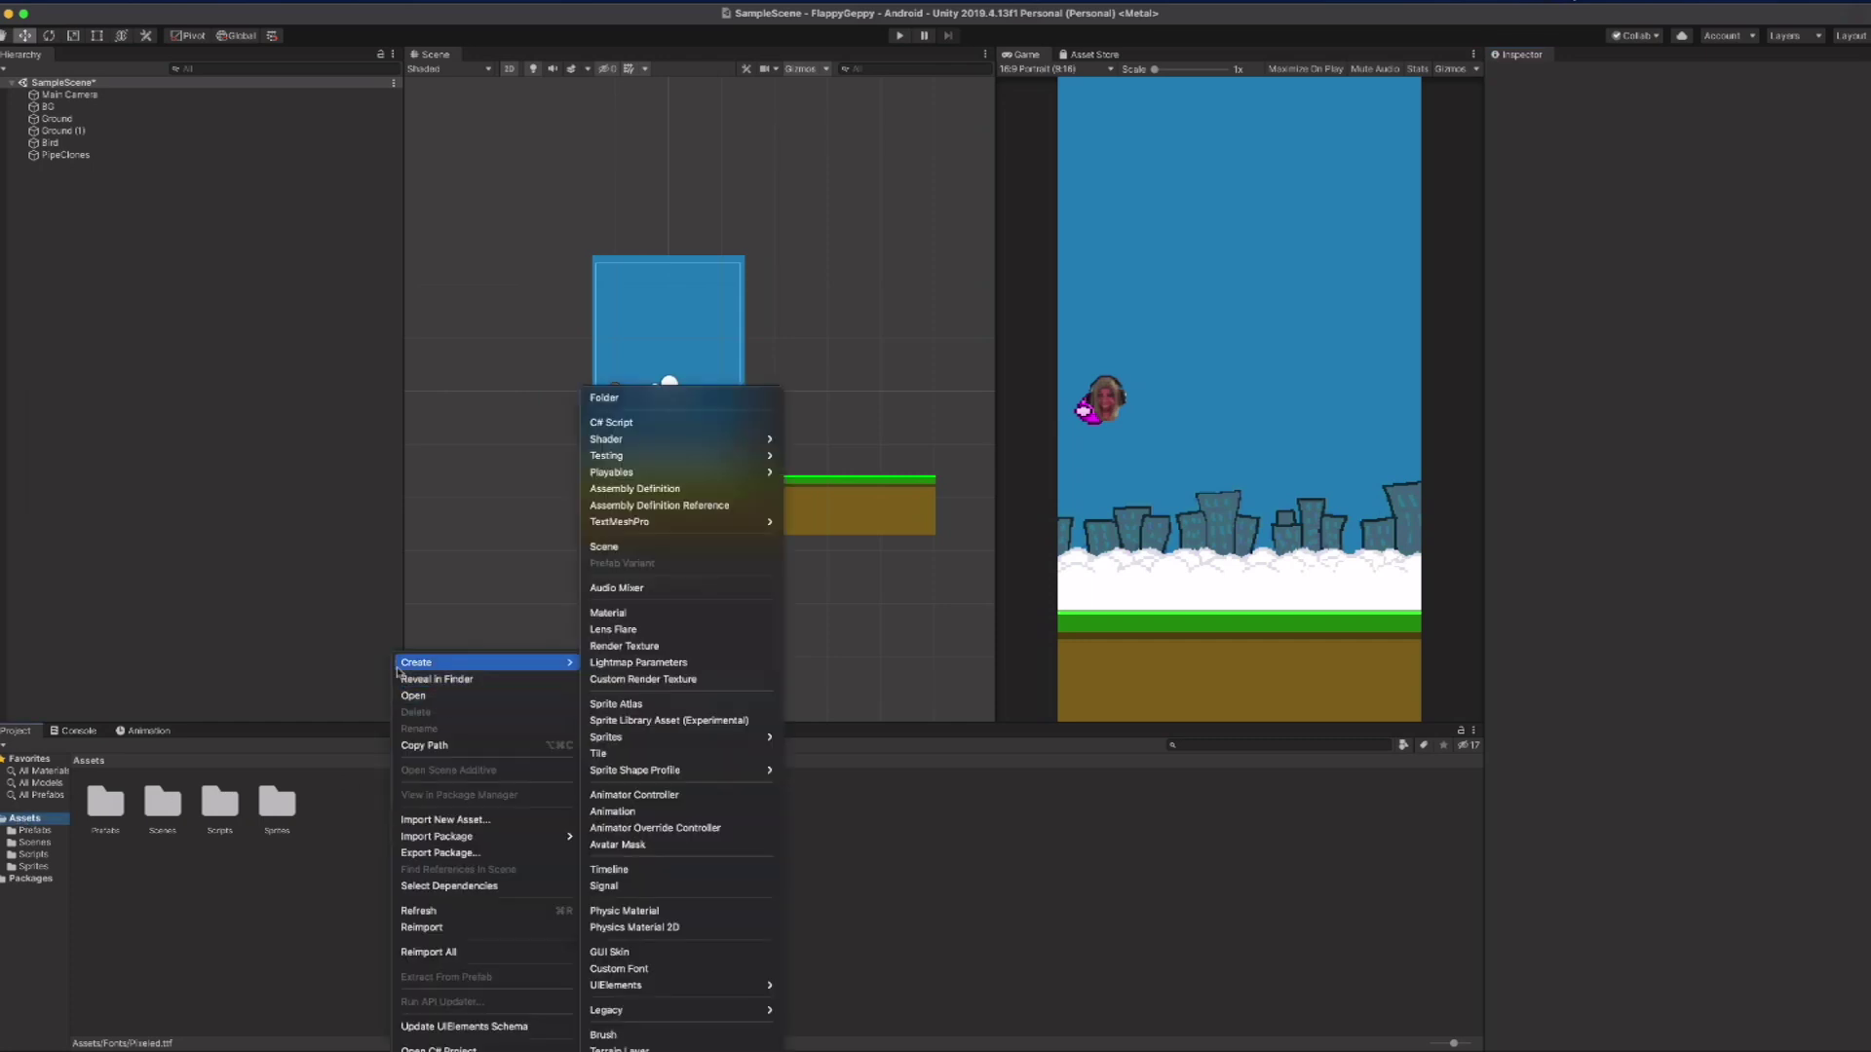
pyautogui.click(604, 398)
pyautogui.write('Fonts')
pyautogui.press('Return')
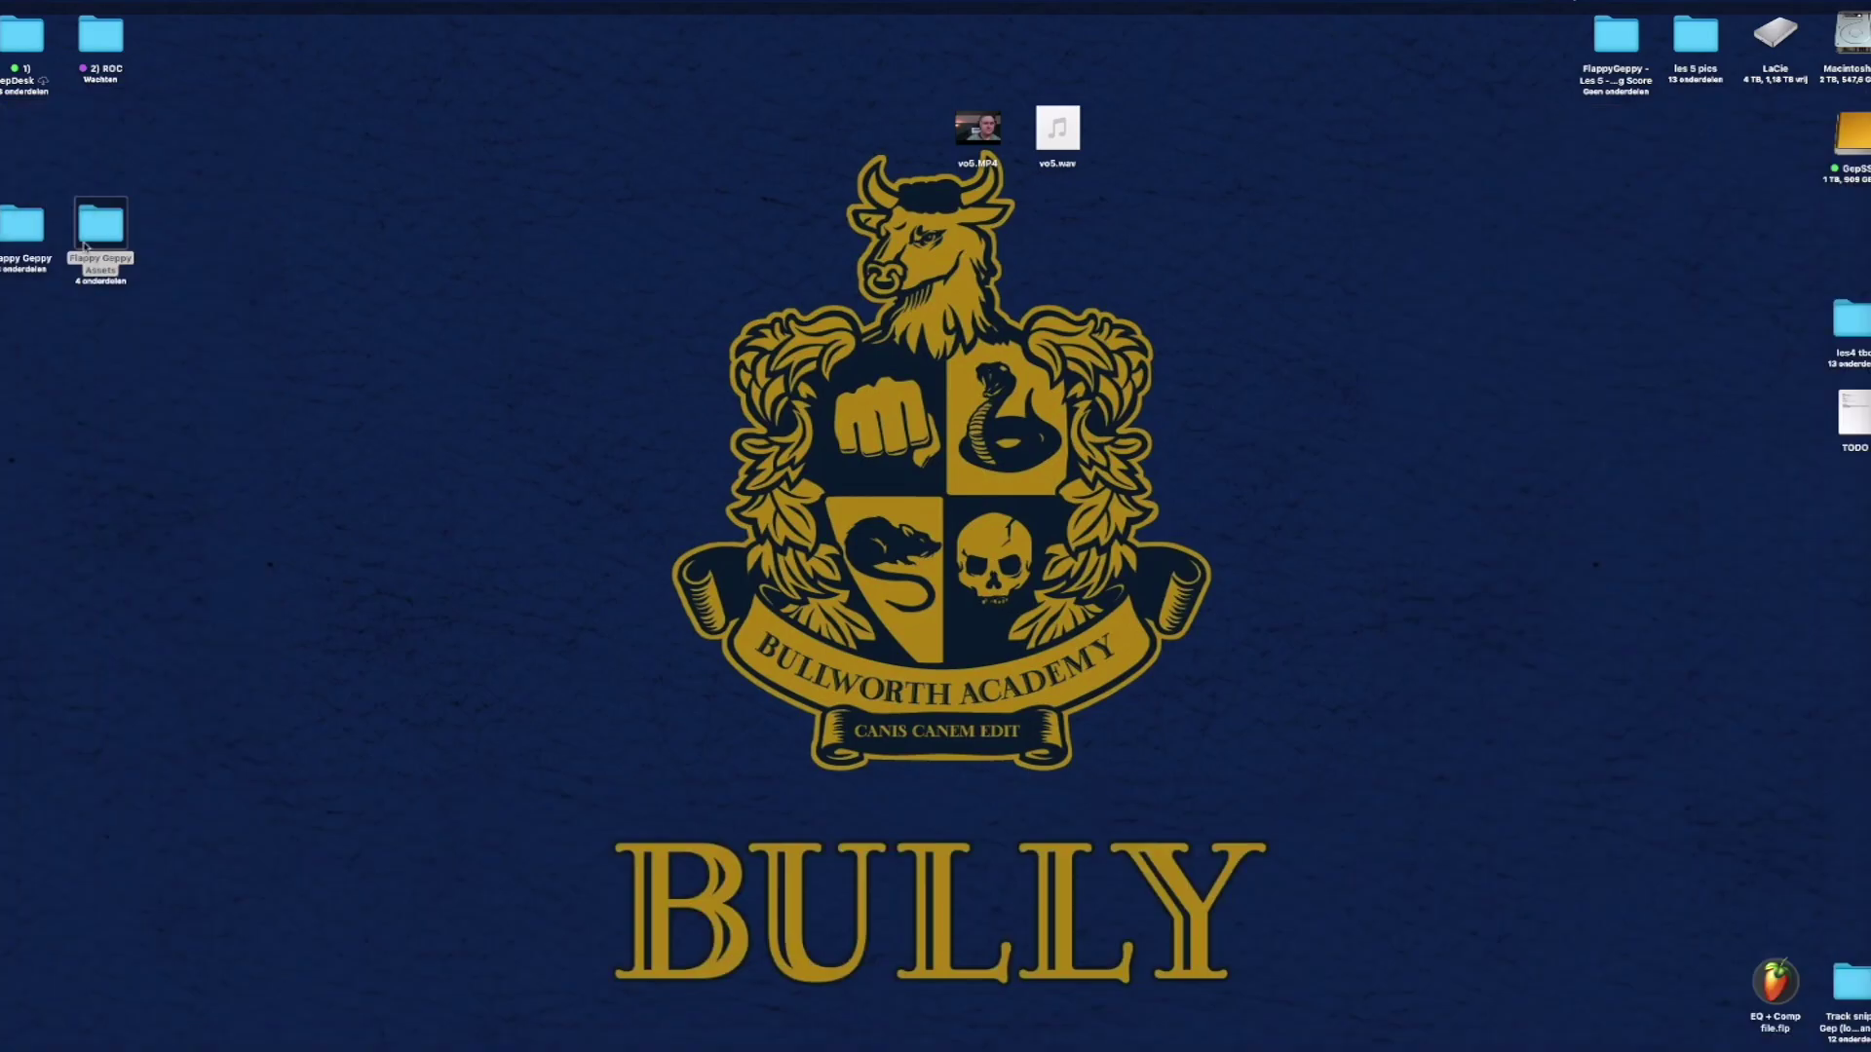
# Step: Import the Pixeled.ttf font from the Flappy Geppy Assets desktop folder into the project's Fonts folder and open that folder
pyautogui.doubleClick(125, 227)
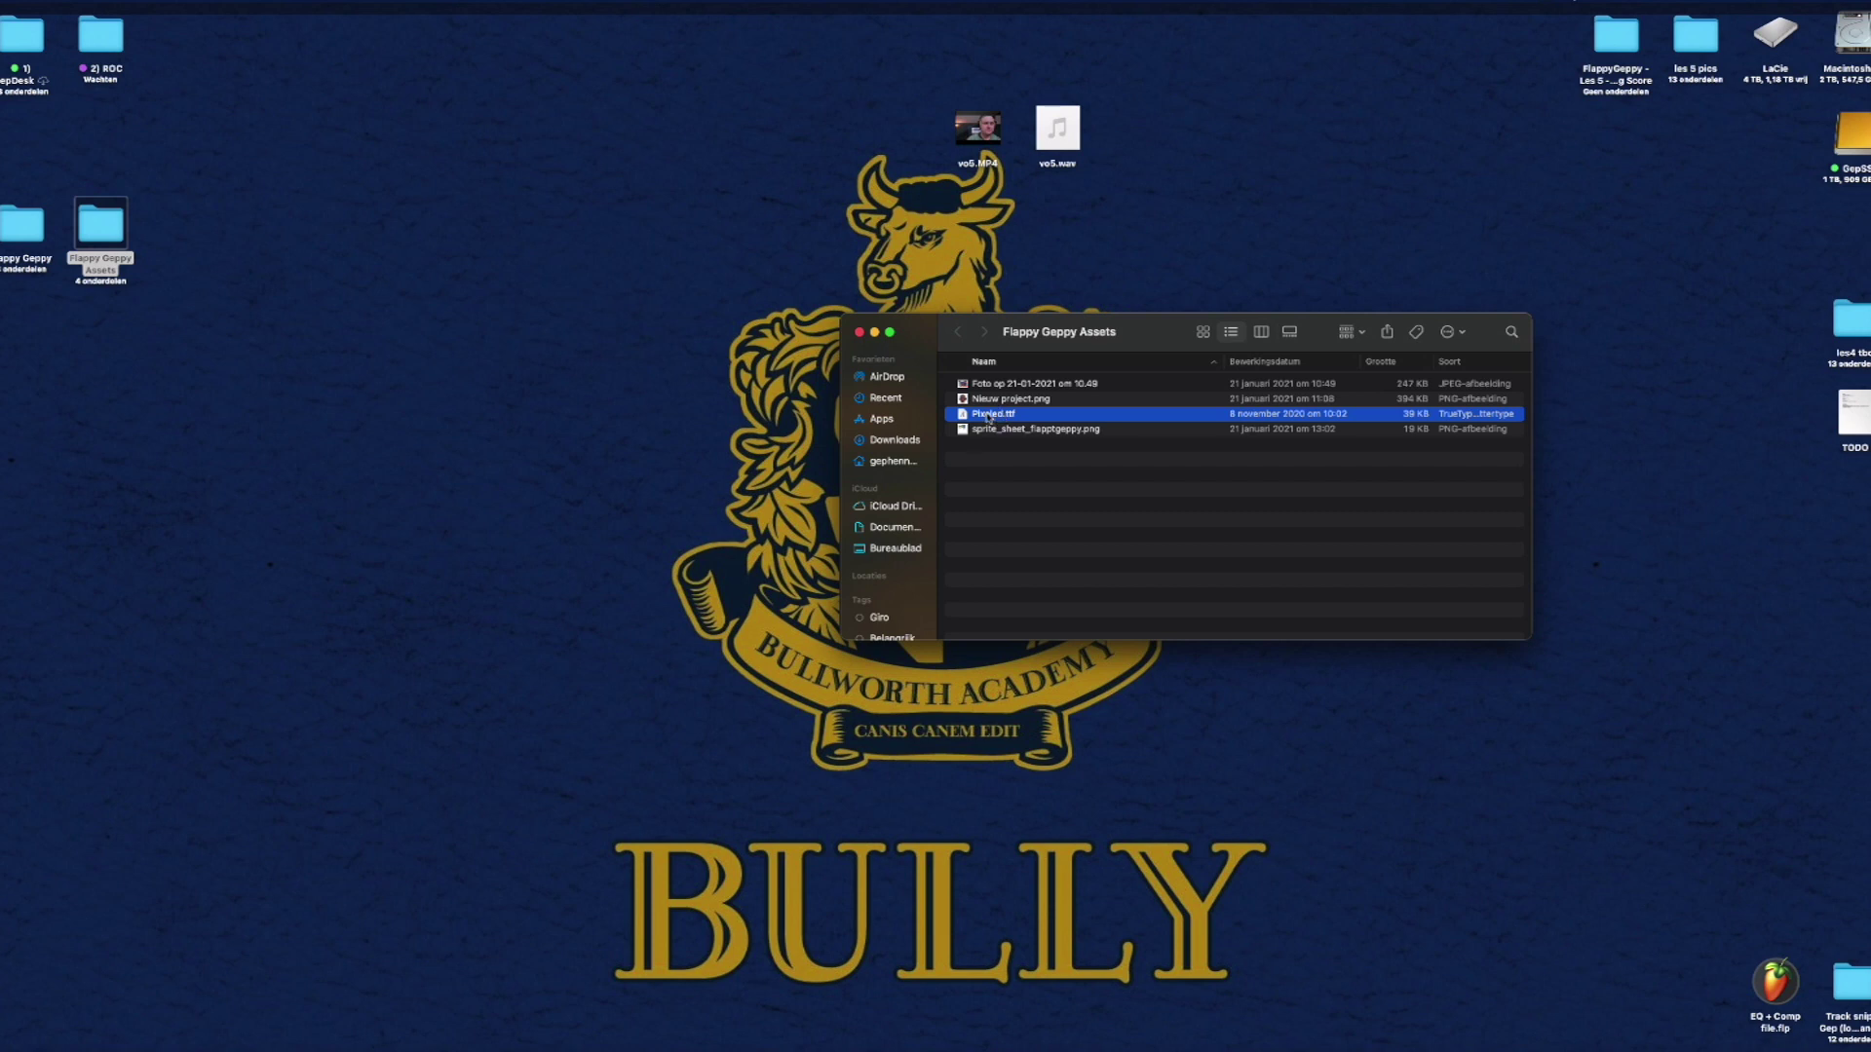
pyautogui.moveTo(988, 417); pyautogui.dragTo(111, 812)
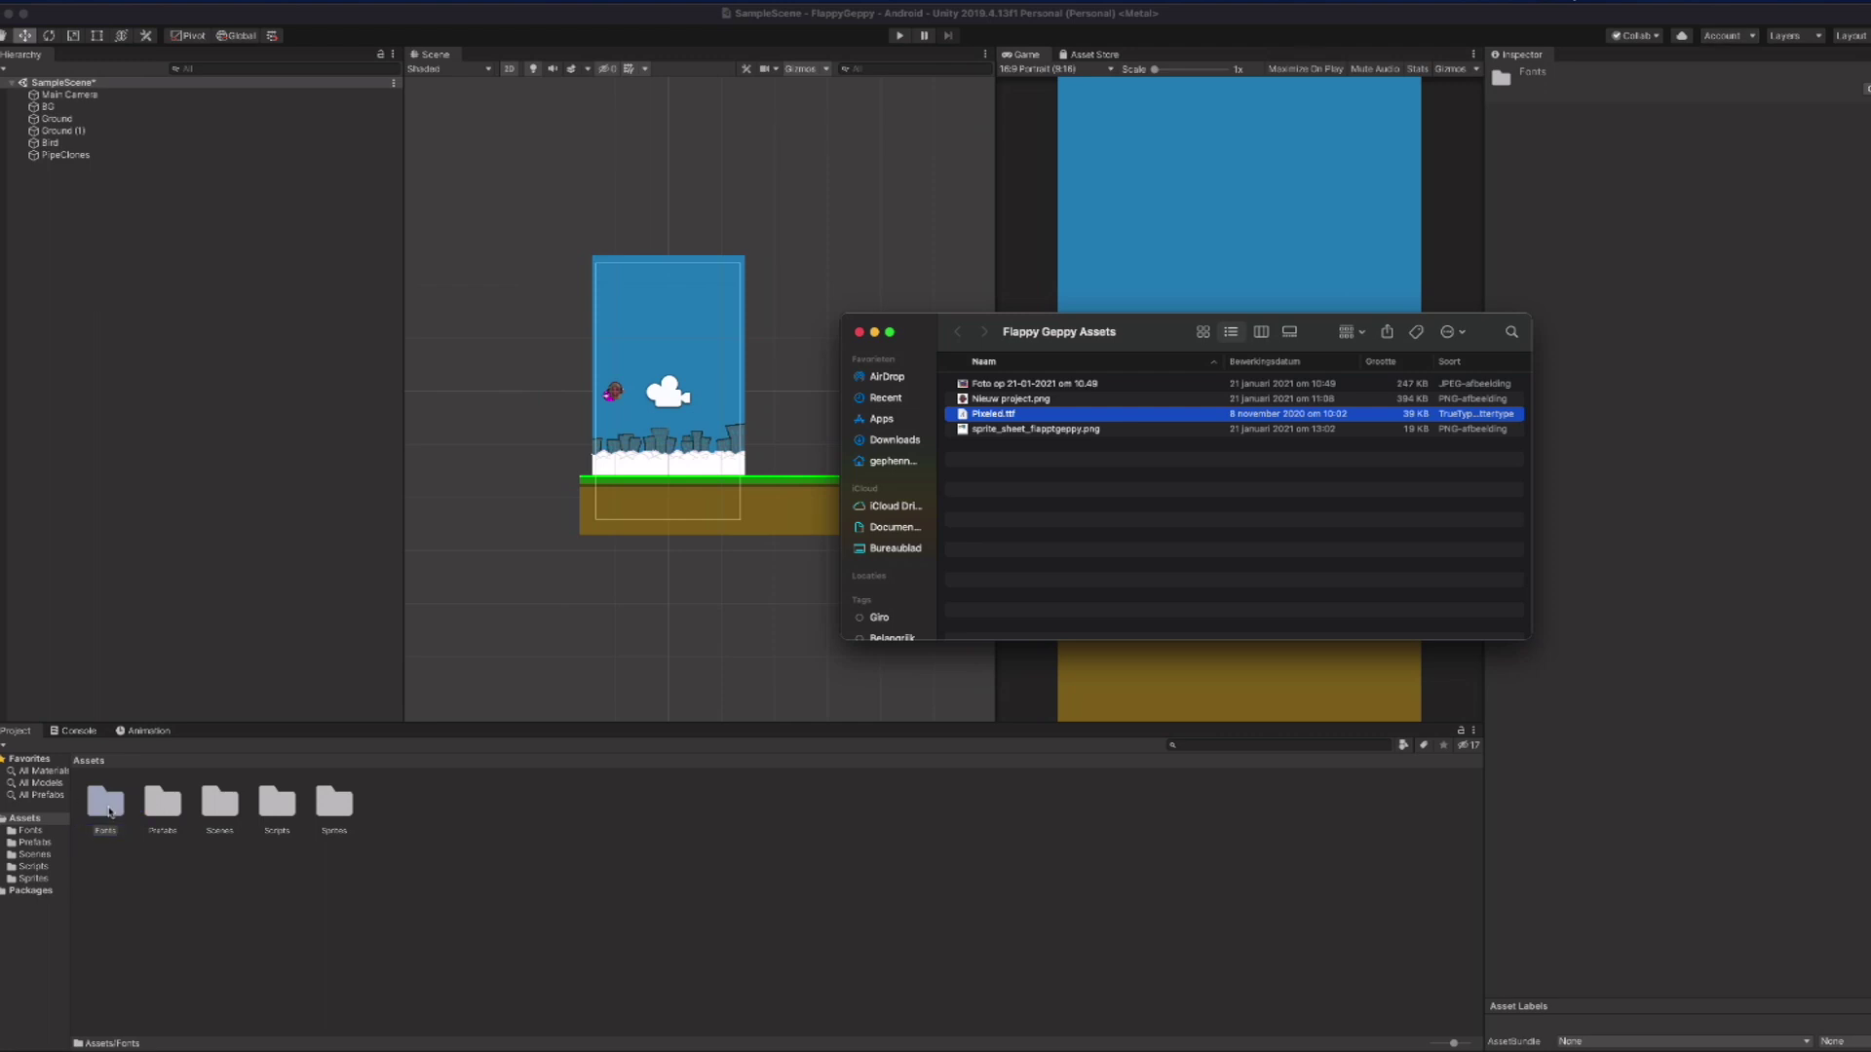
pyautogui.doubleClick(110, 813)
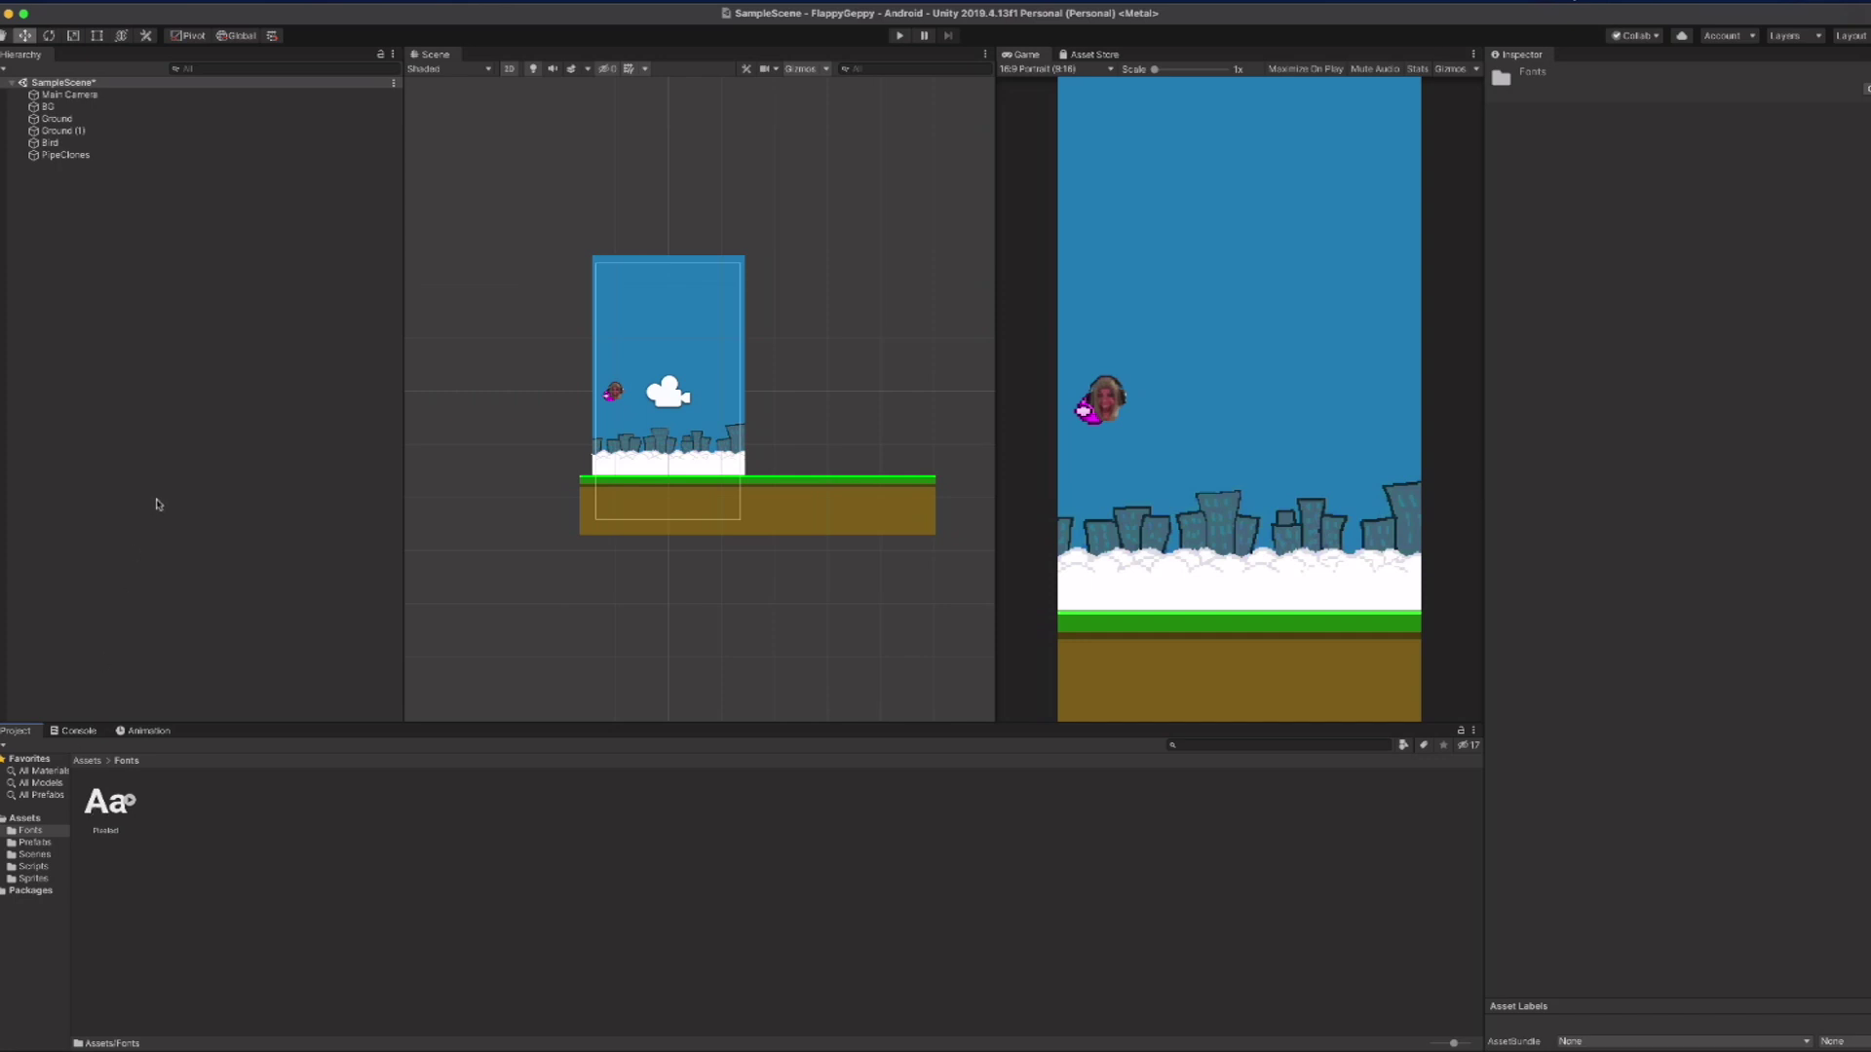
# Step: Add a UI Canvas to the scene and name it scoreCanvas
pyautogui.rightClick(89, 208)
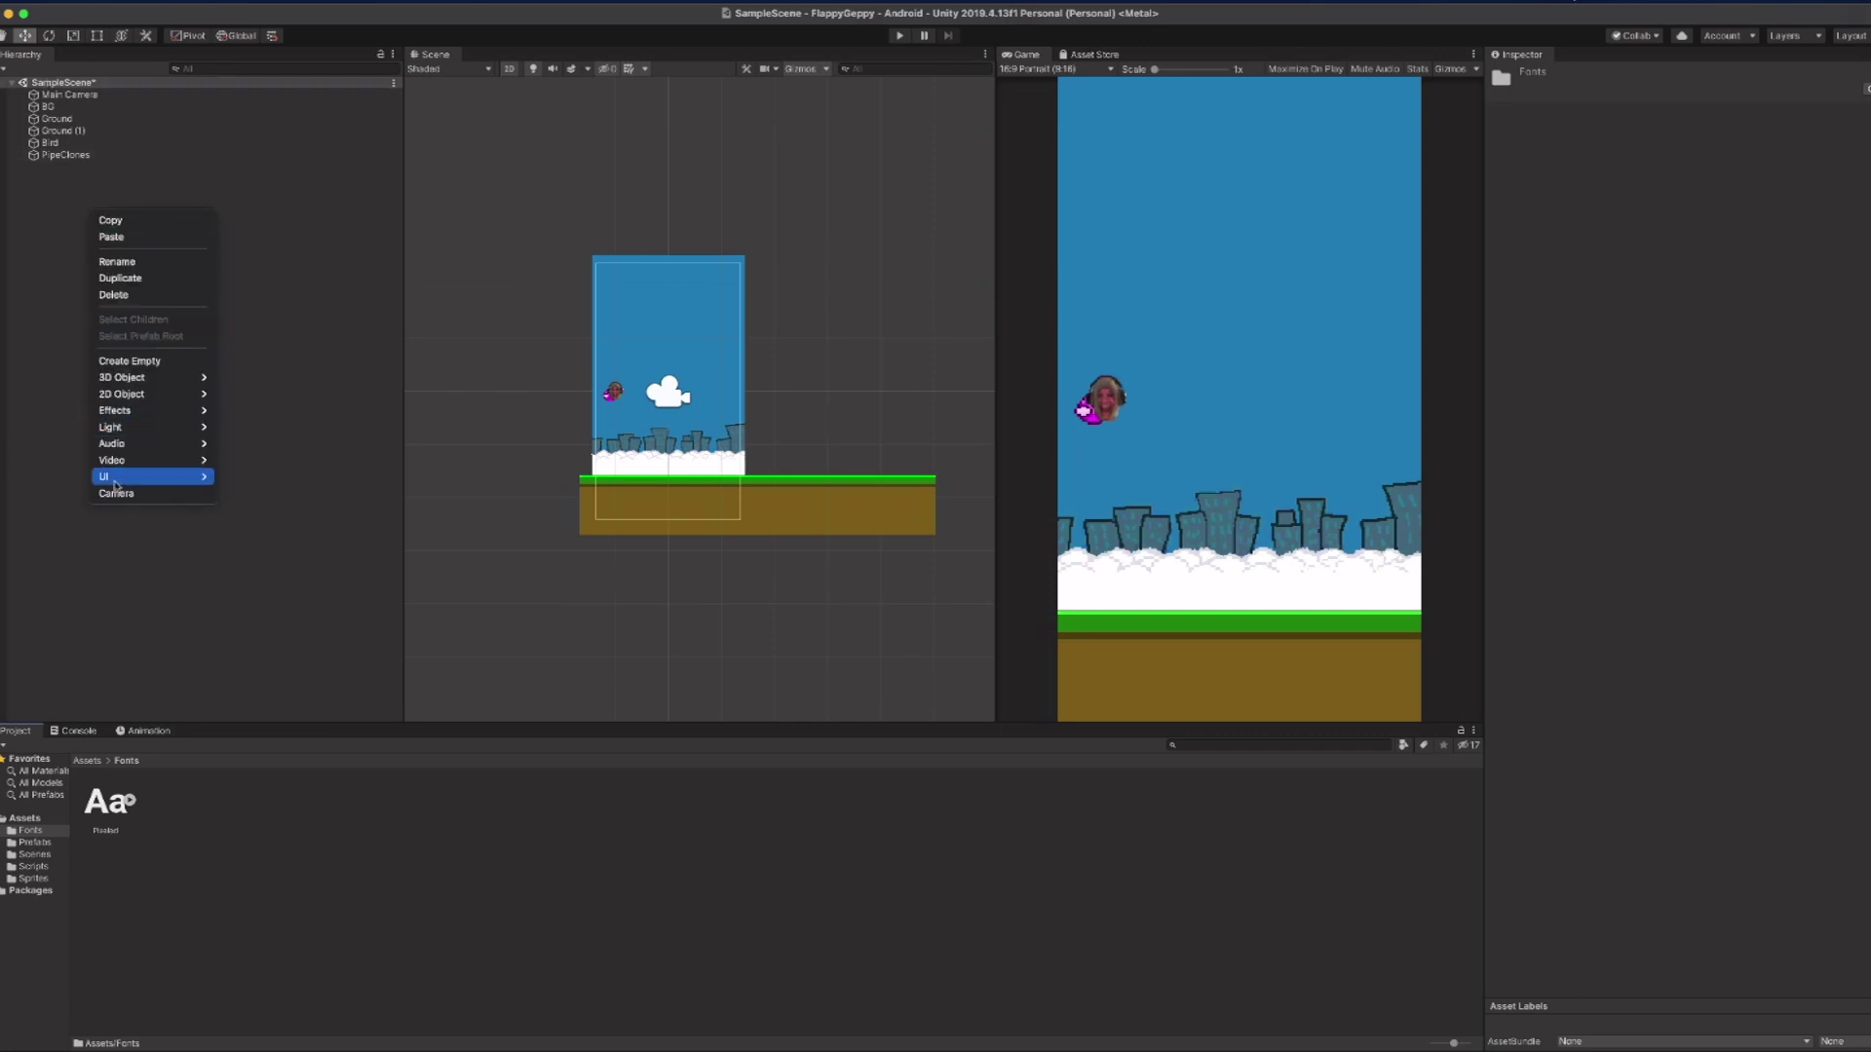
pyautogui.moveTo(115, 483)
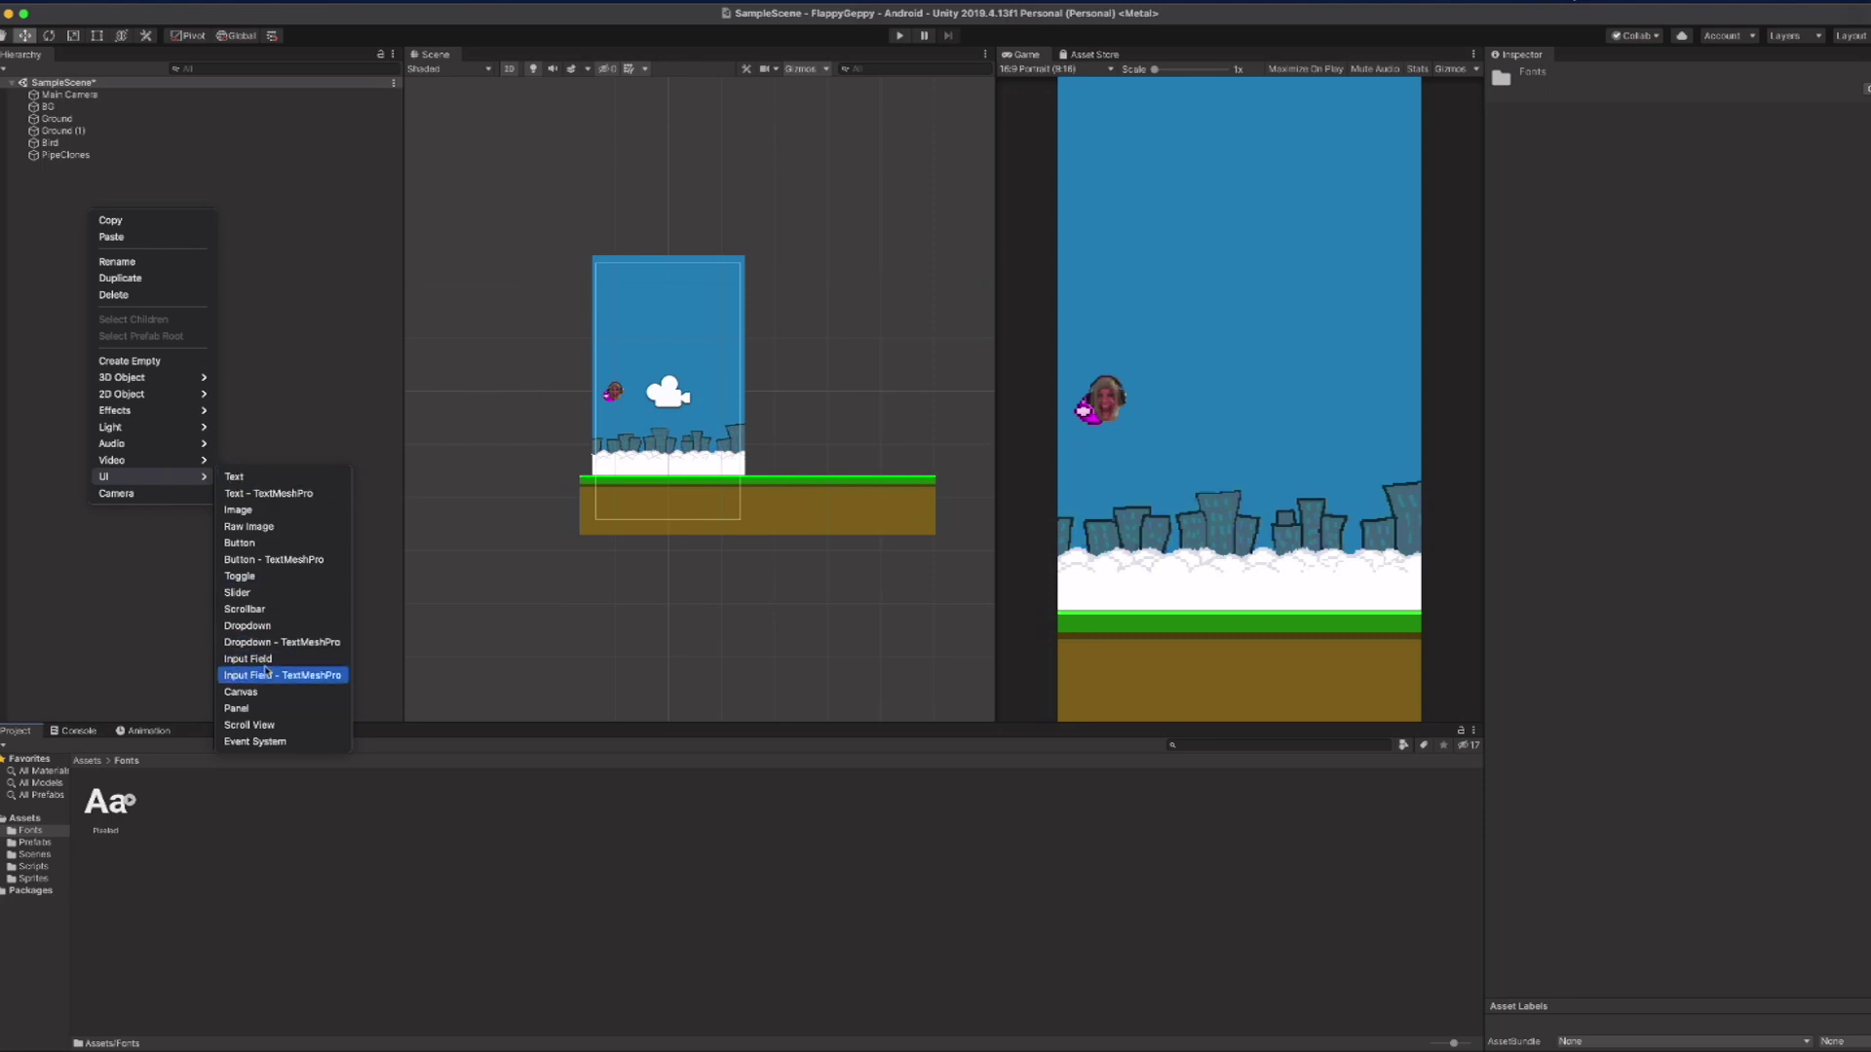
pyautogui.click(240, 692)
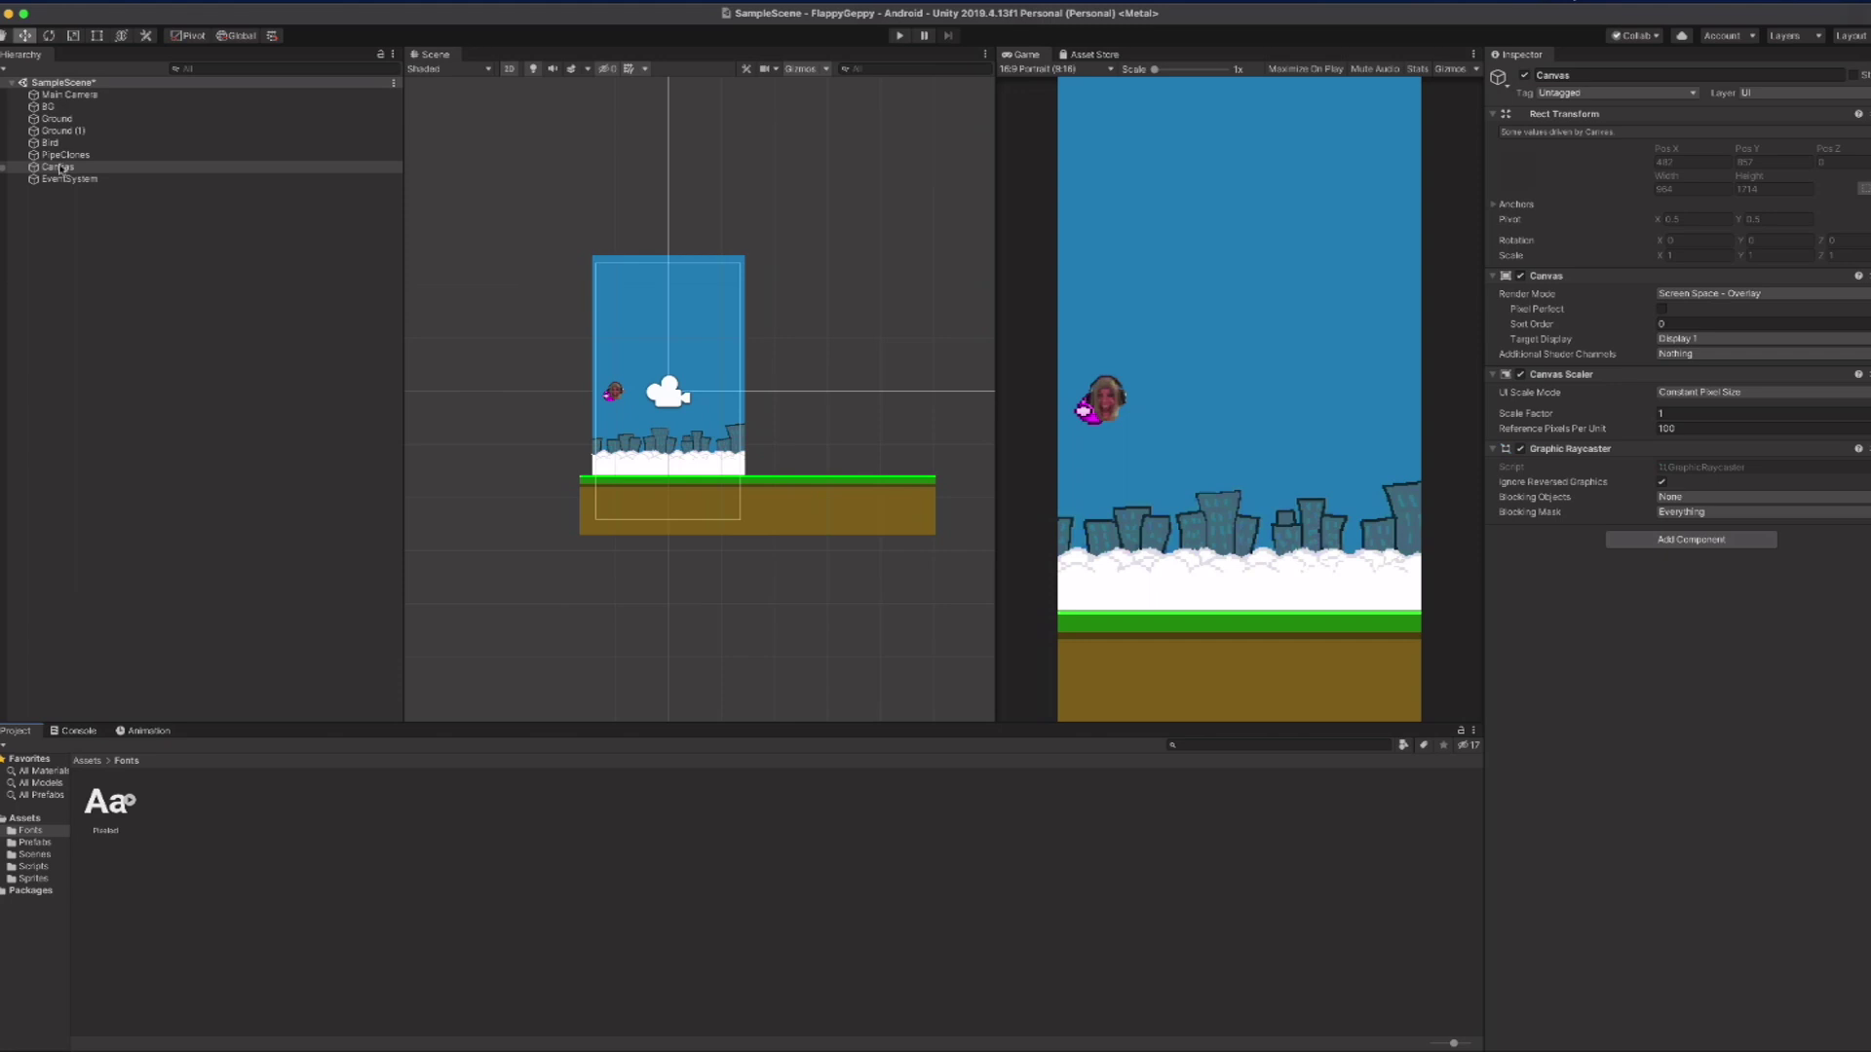
pyautogui.click(1565, 76)
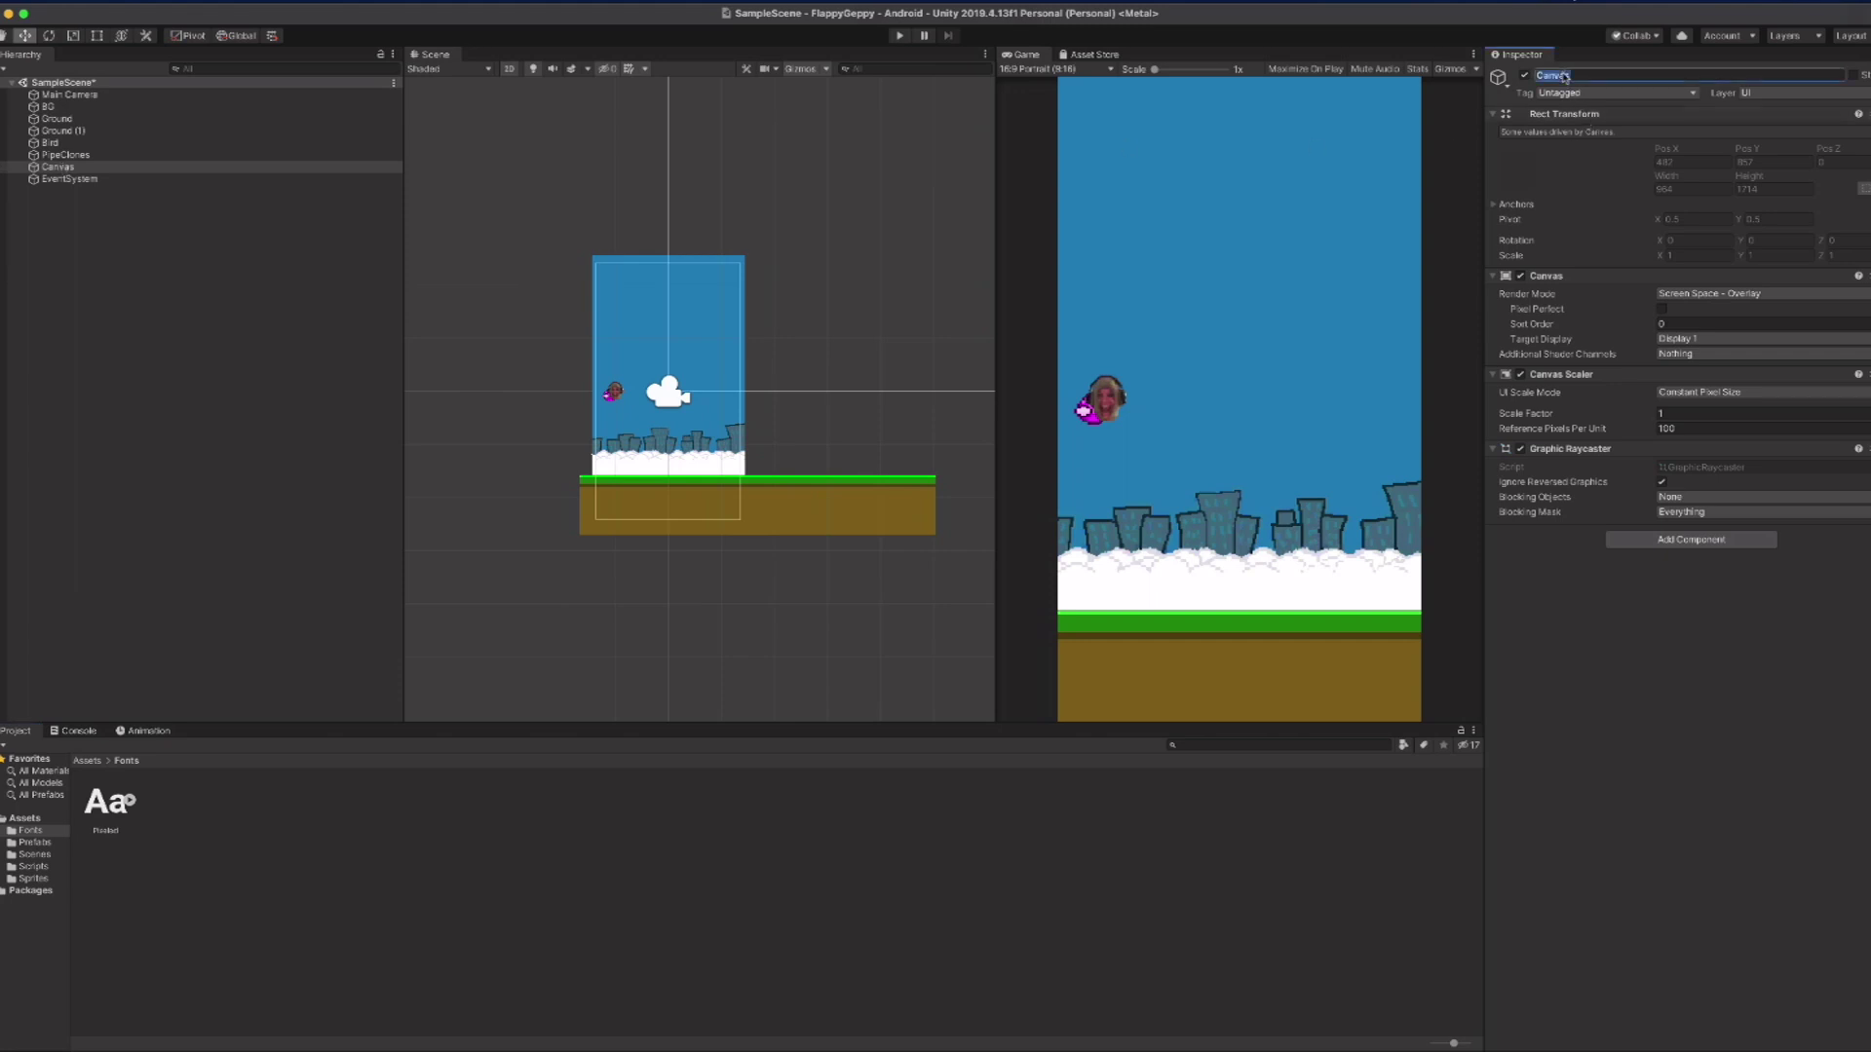
pyautogui.write('scoreCanva')
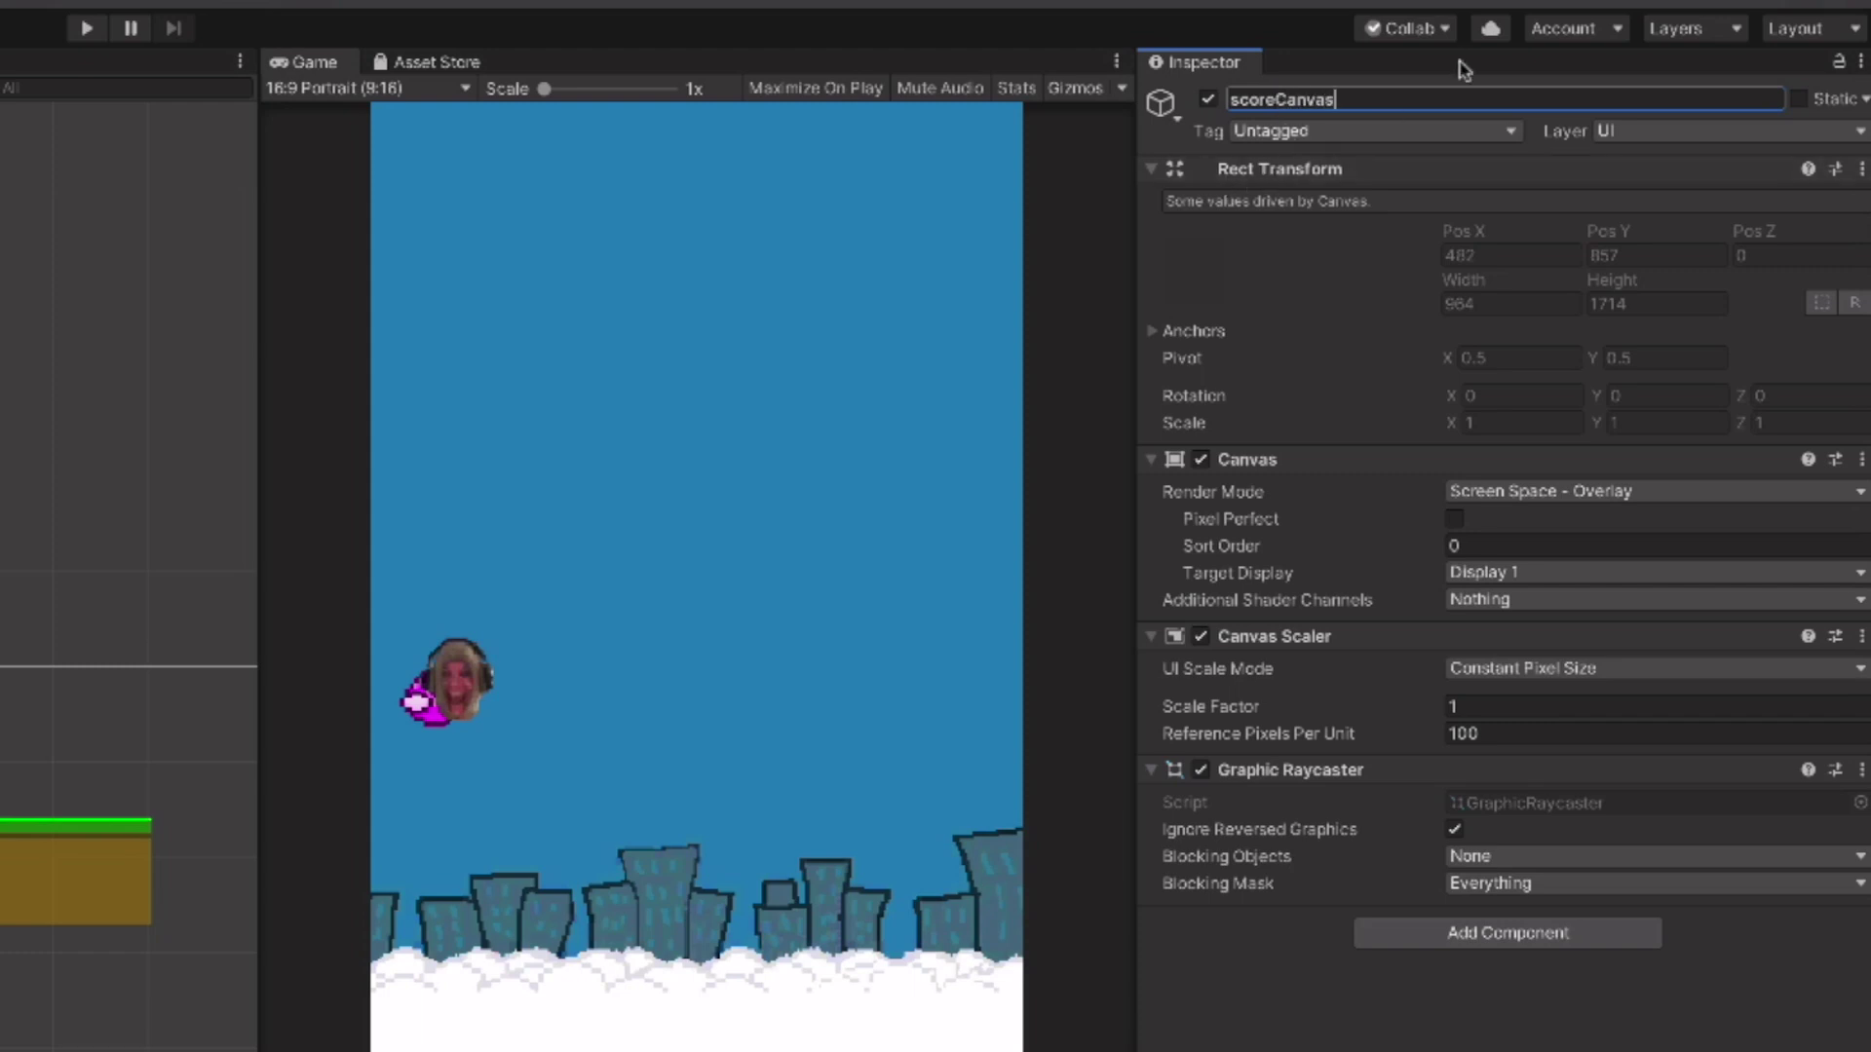
pyautogui.press('Return')
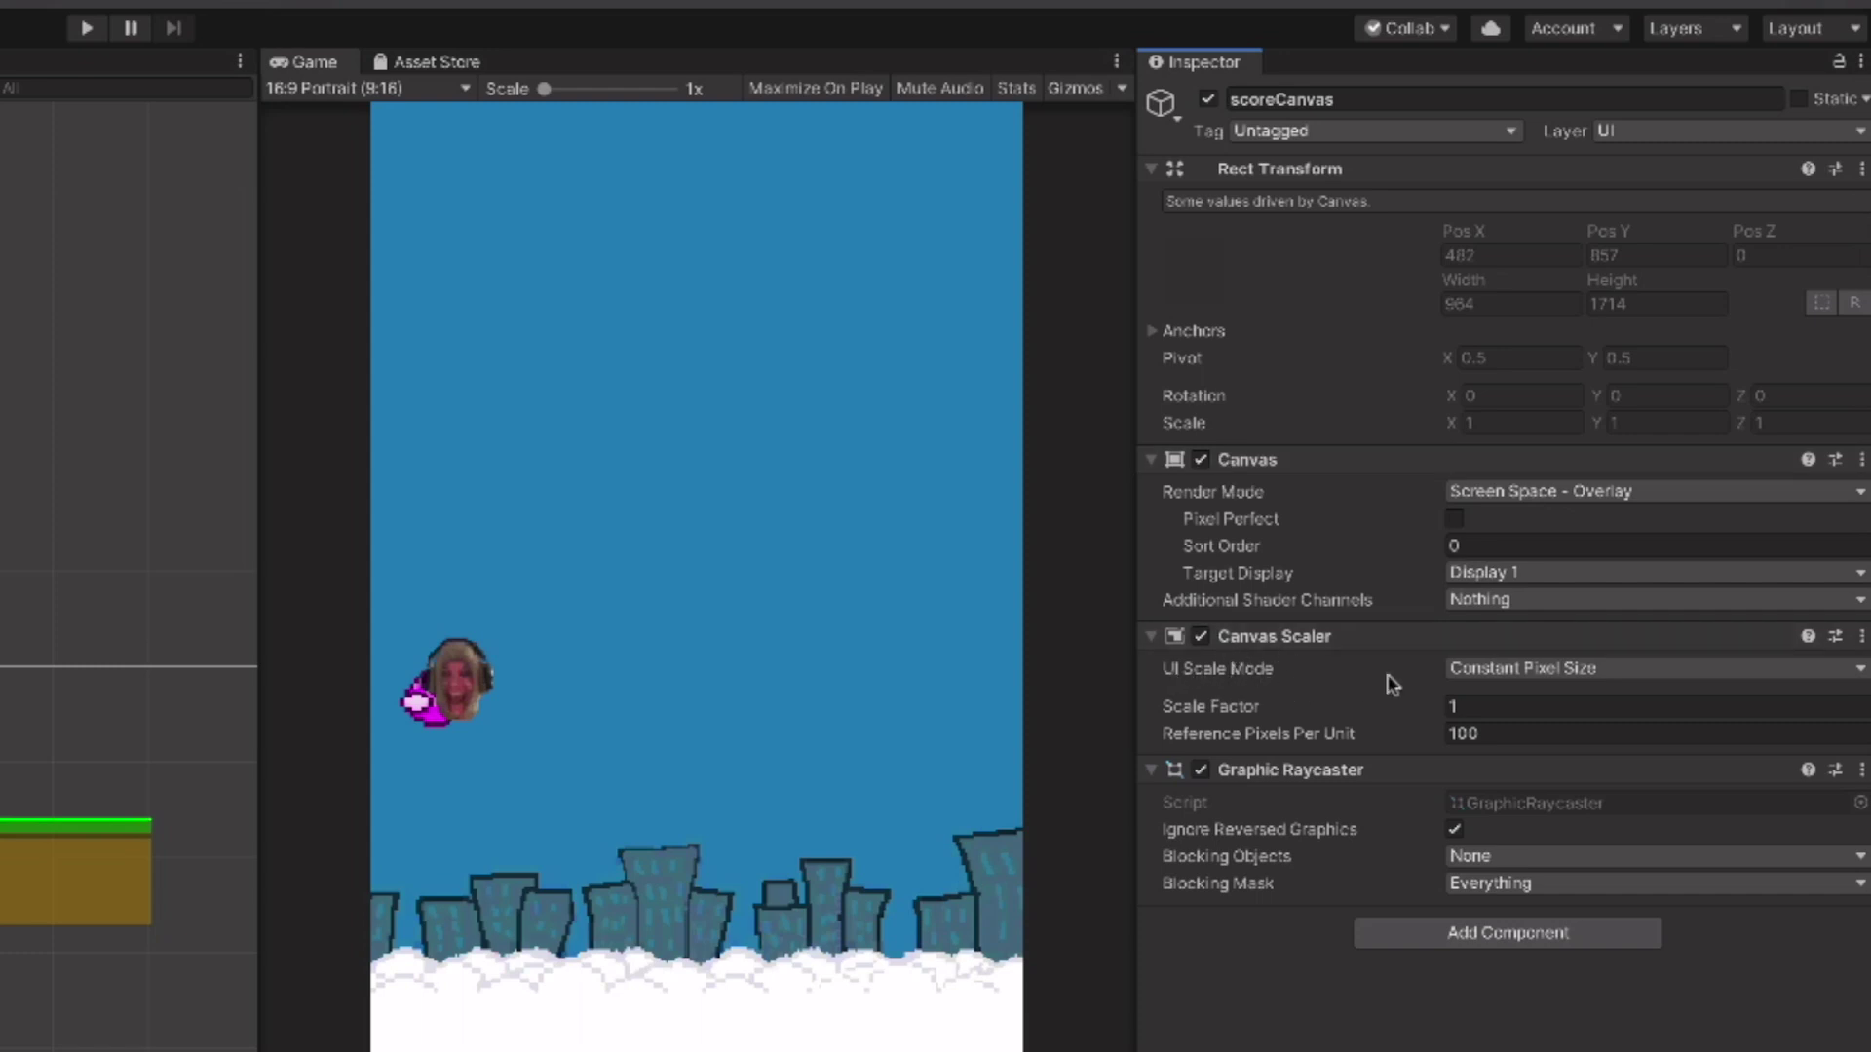
# Step: Set the scoreCanvas scaler to Scale With Screen Size with a reference resolution of 900 by 1600
pyautogui.click(1524, 671)
pyautogui.click(1524, 700)
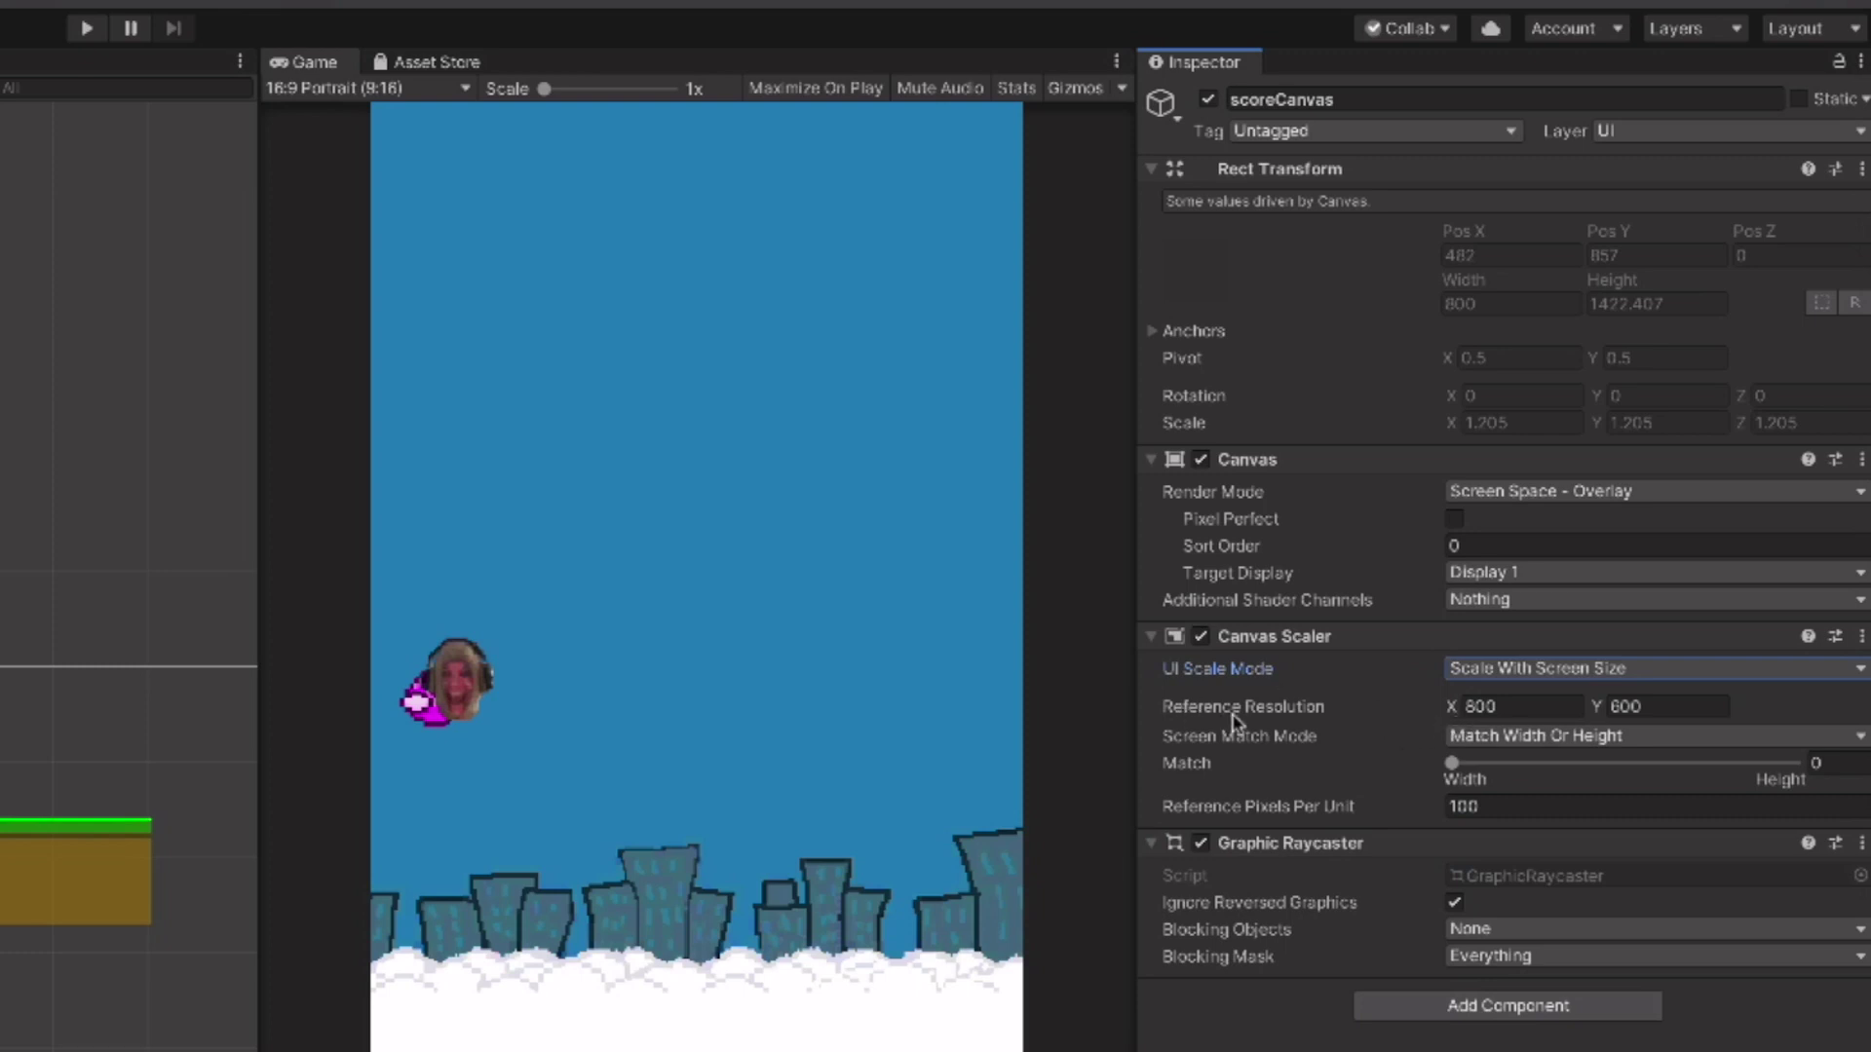
pyautogui.click(1496, 708)
pyautogui.write('900')
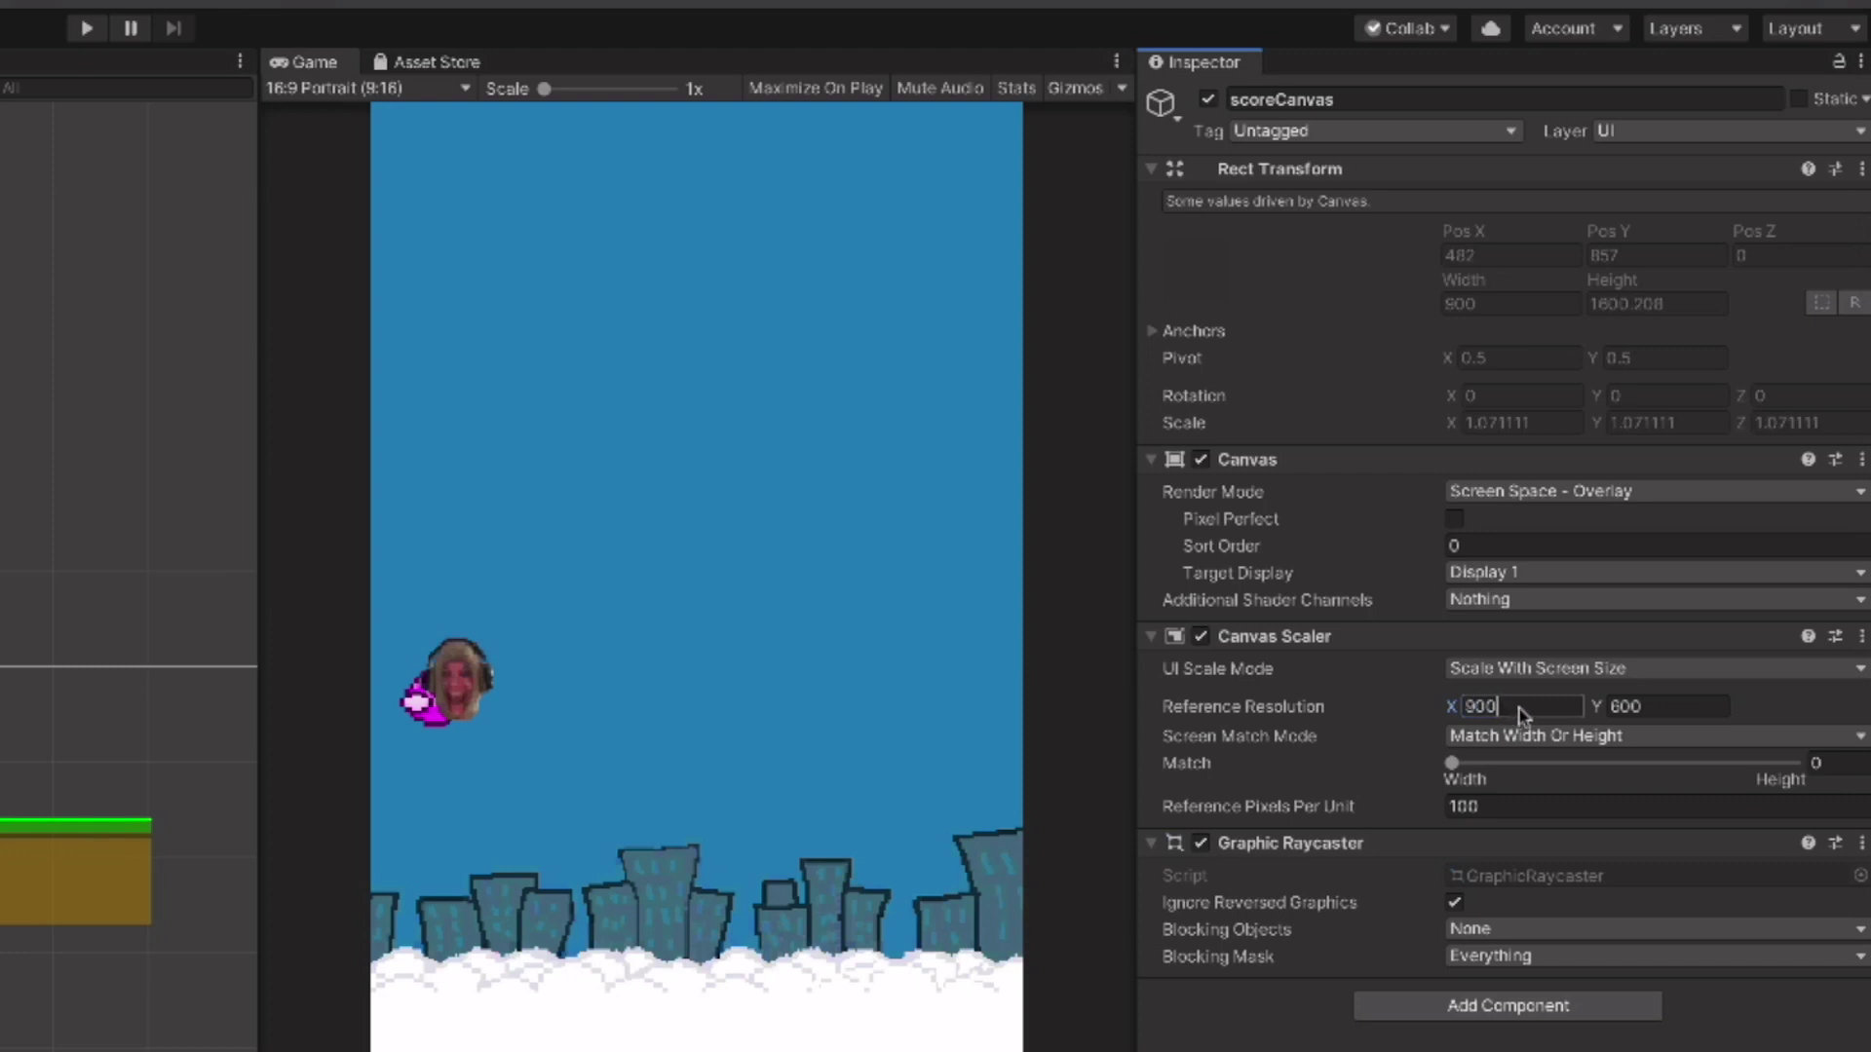
pyautogui.click(1627, 709)
pyautogui.write('160')
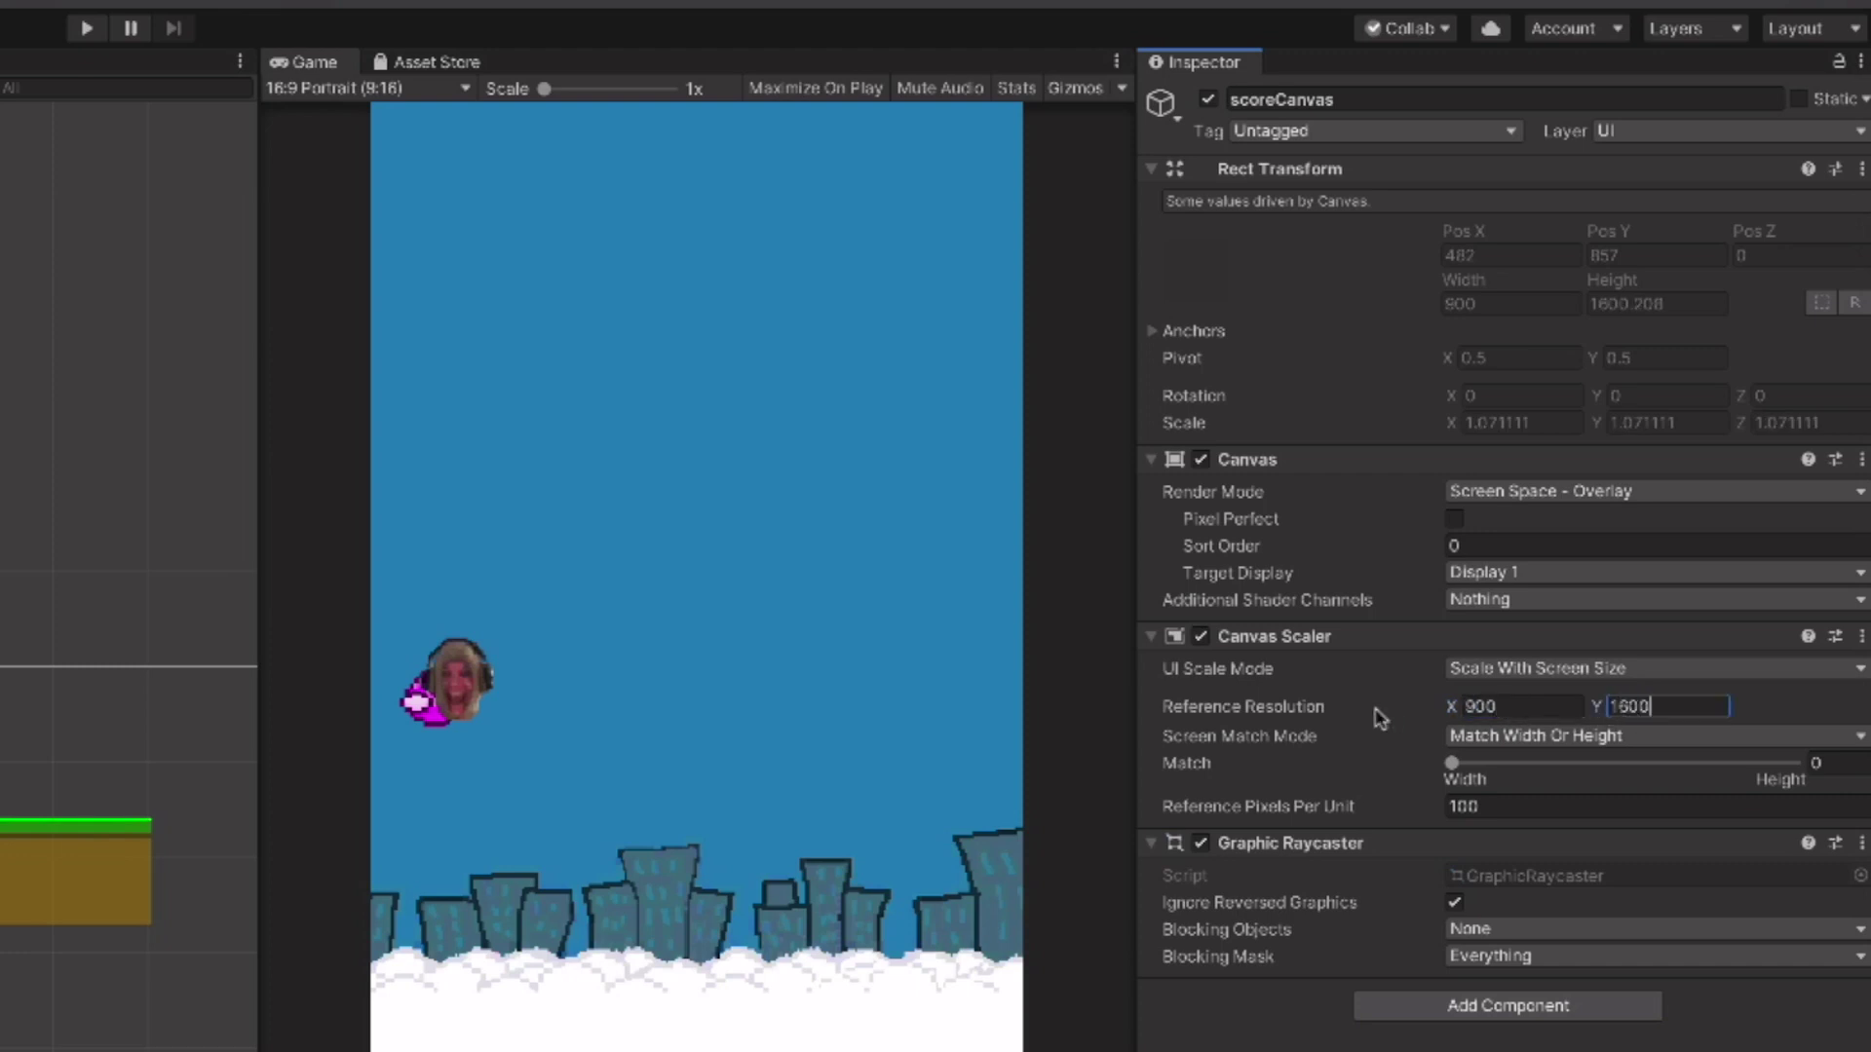
pyautogui.click(1445, 679)
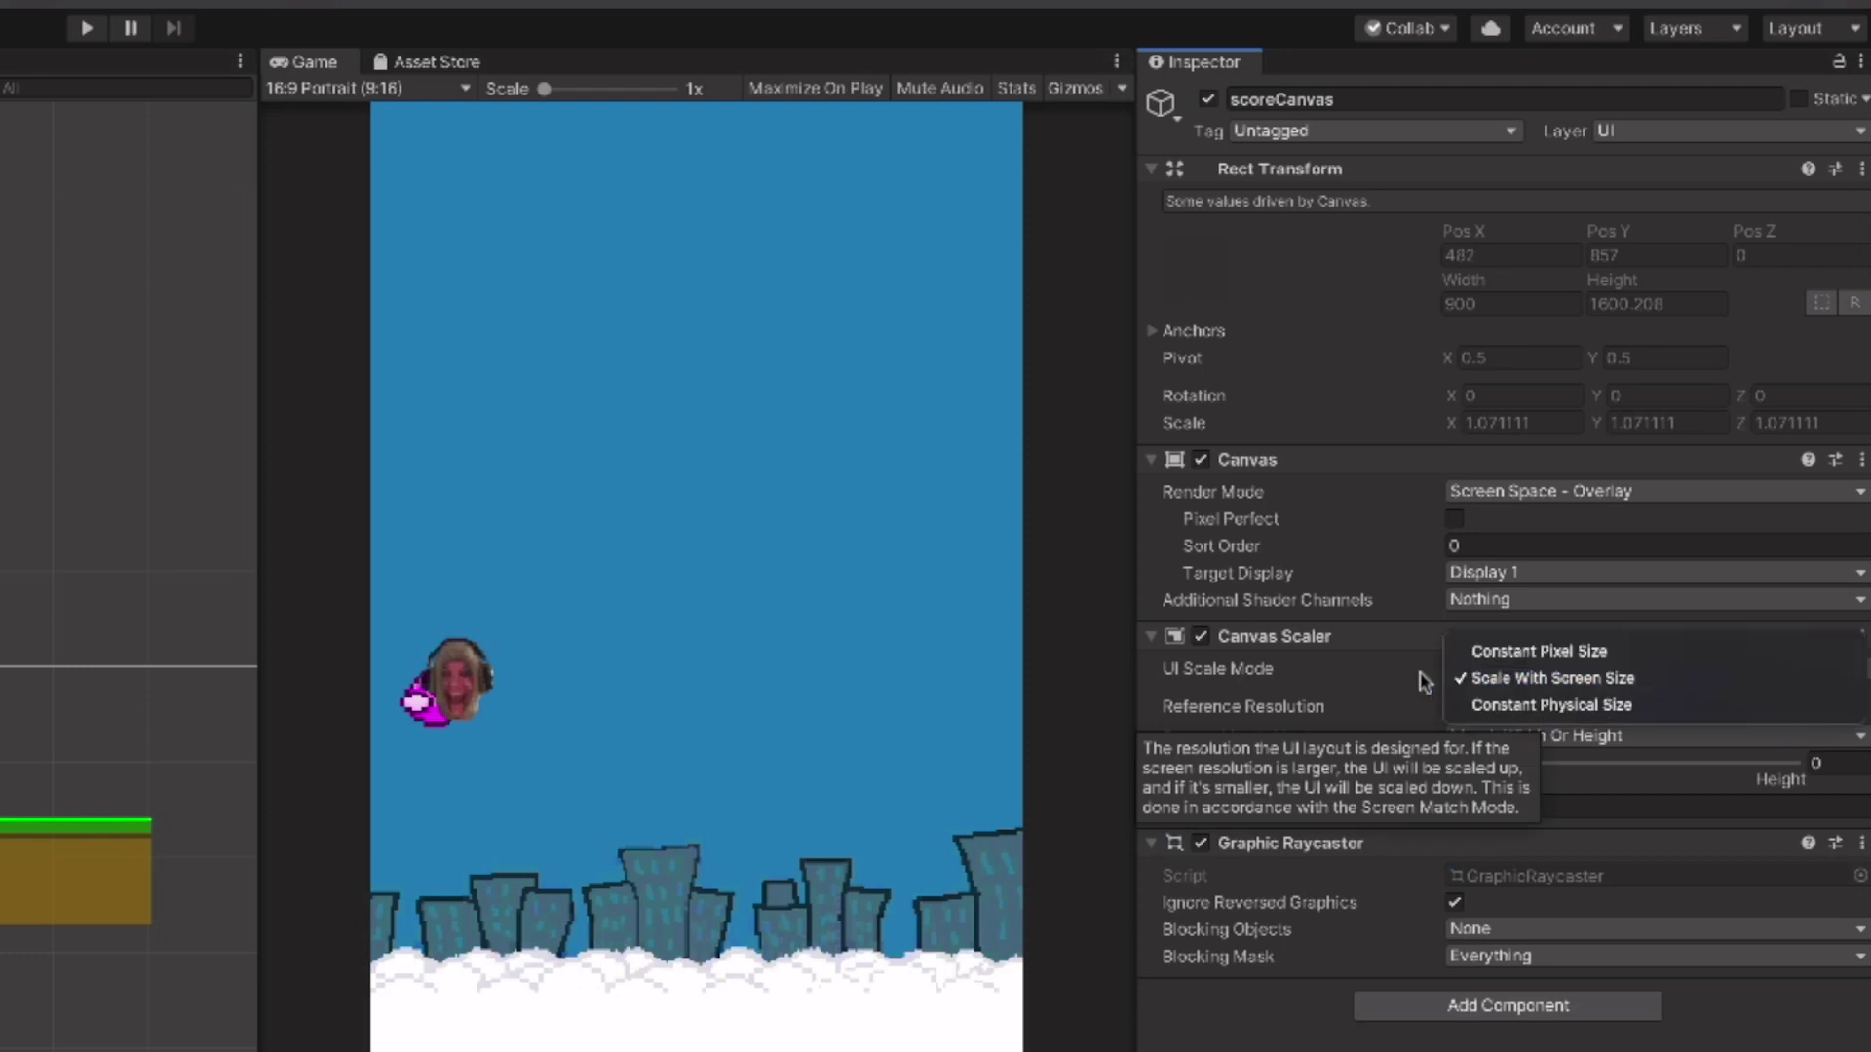
pyautogui.click(1267, 704)
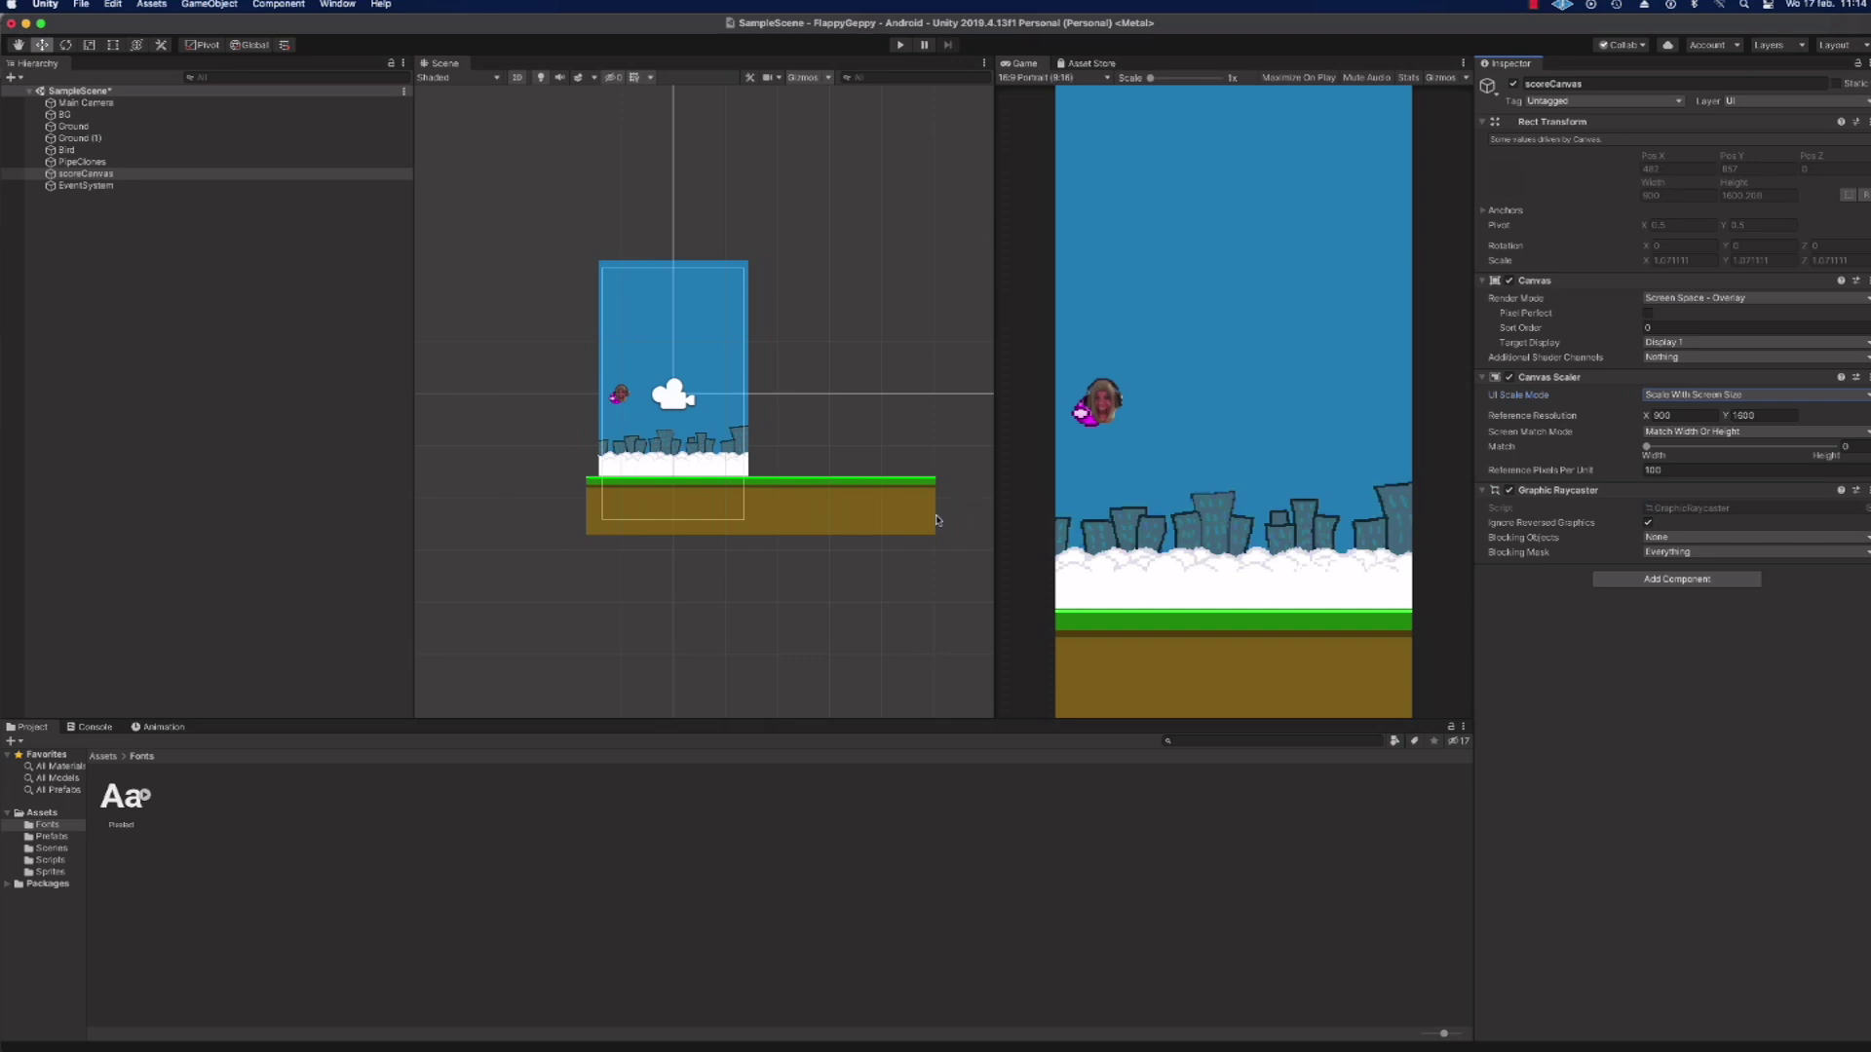
# Step: Add a UI Text object under scoreCanvas and name it scoreText
pyautogui.rightClick(93, 175)
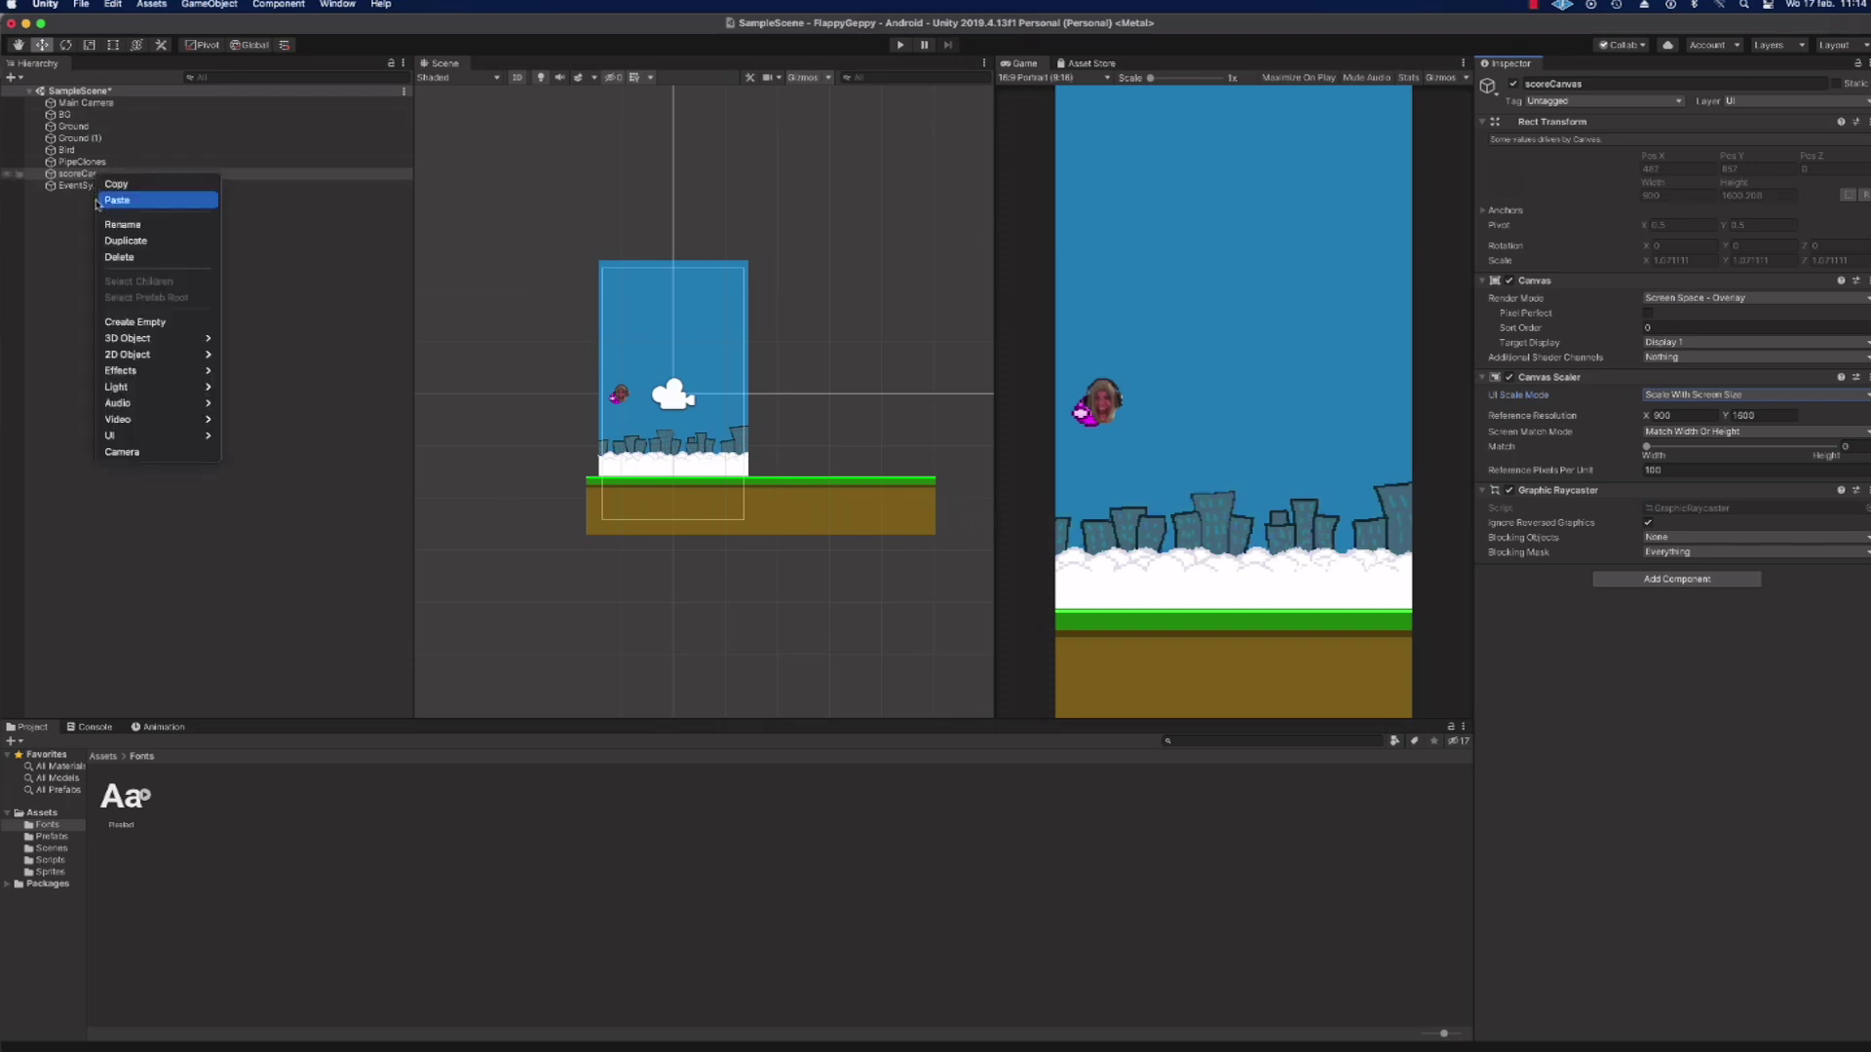
pyautogui.moveTo(114, 441)
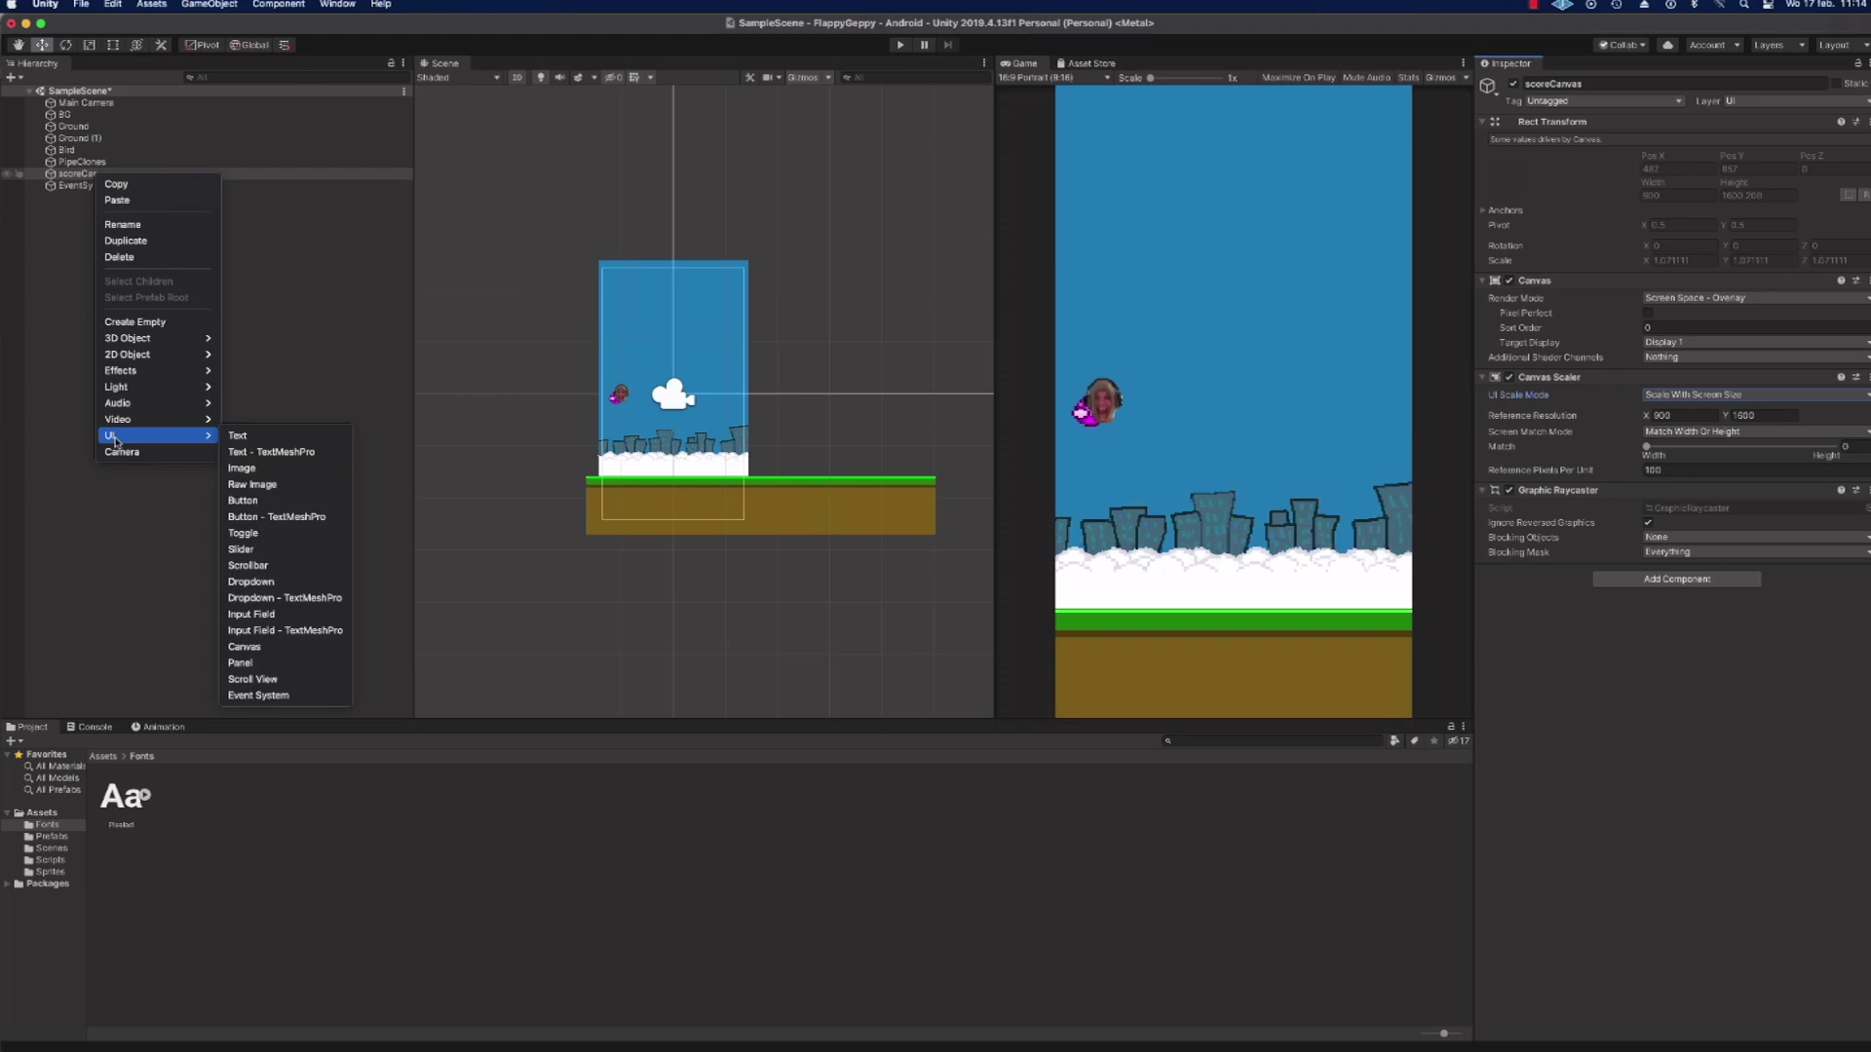
pyautogui.rightClick(65, 176)
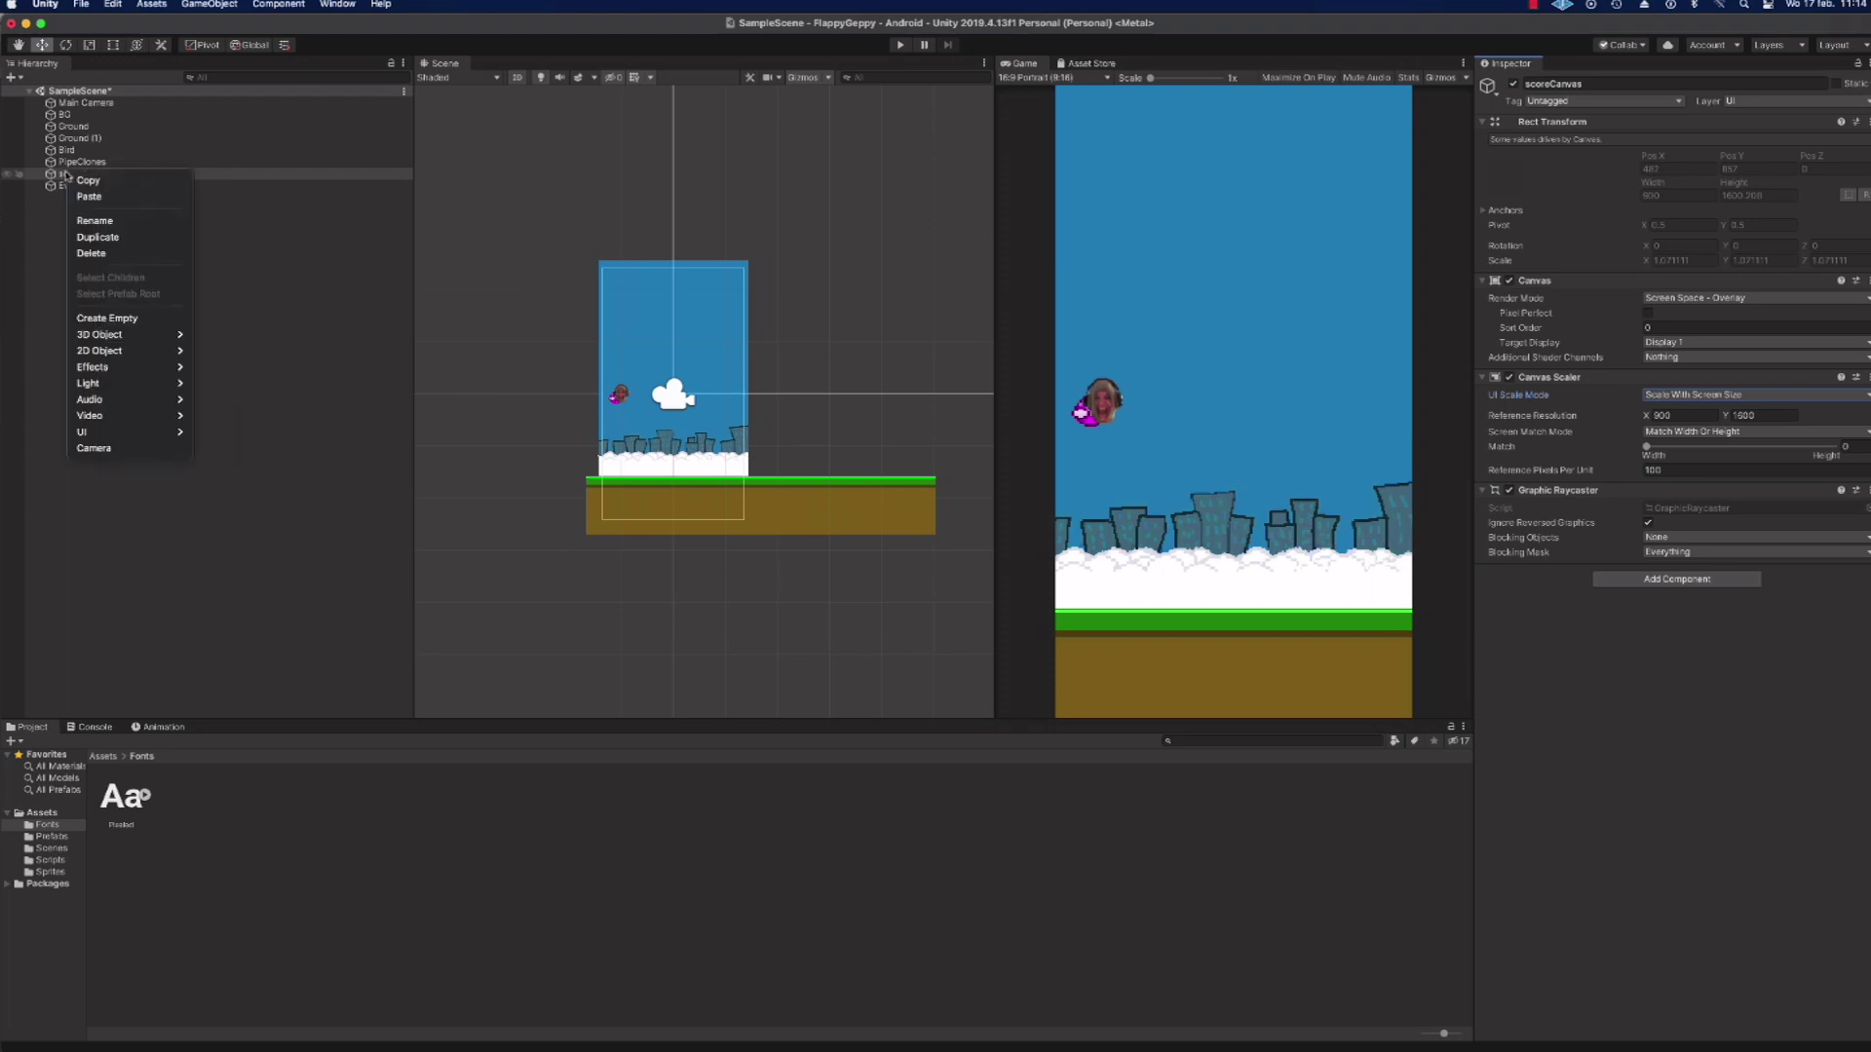
pyautogui.moveTo(102, 432)
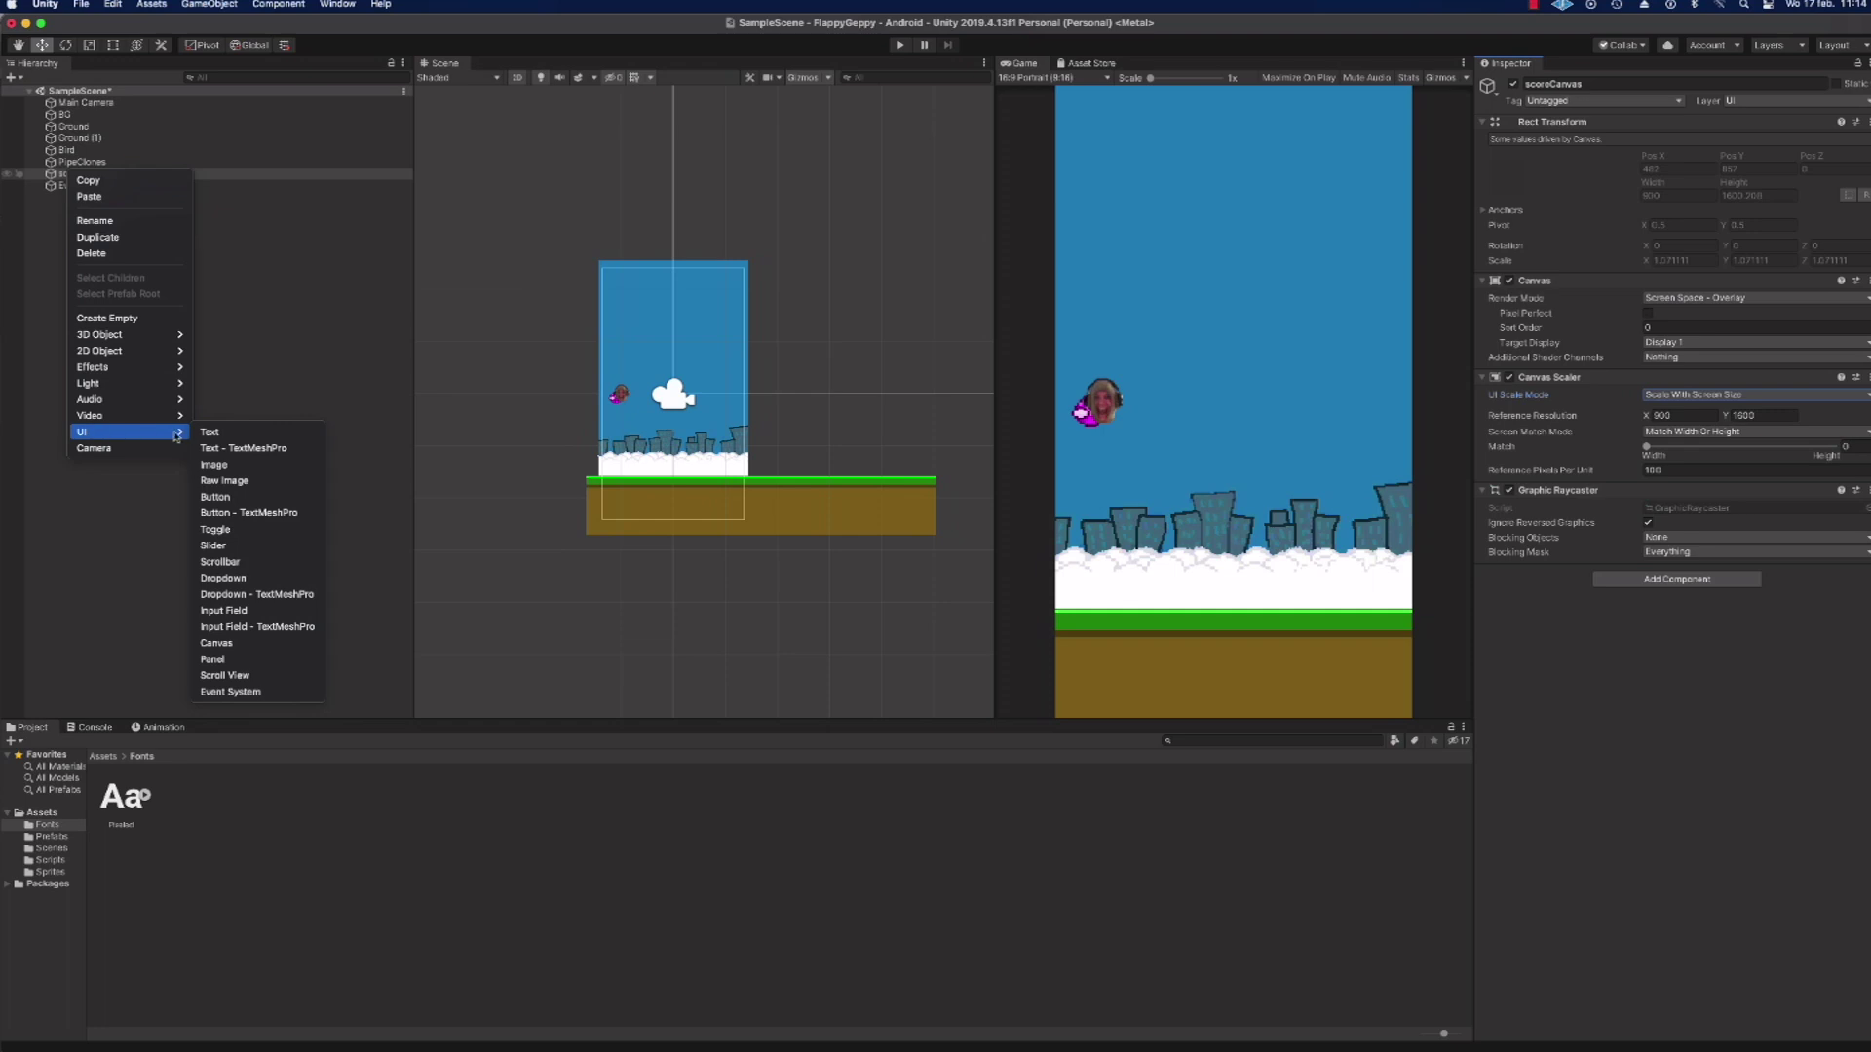
pyautogui.click(210, 432)
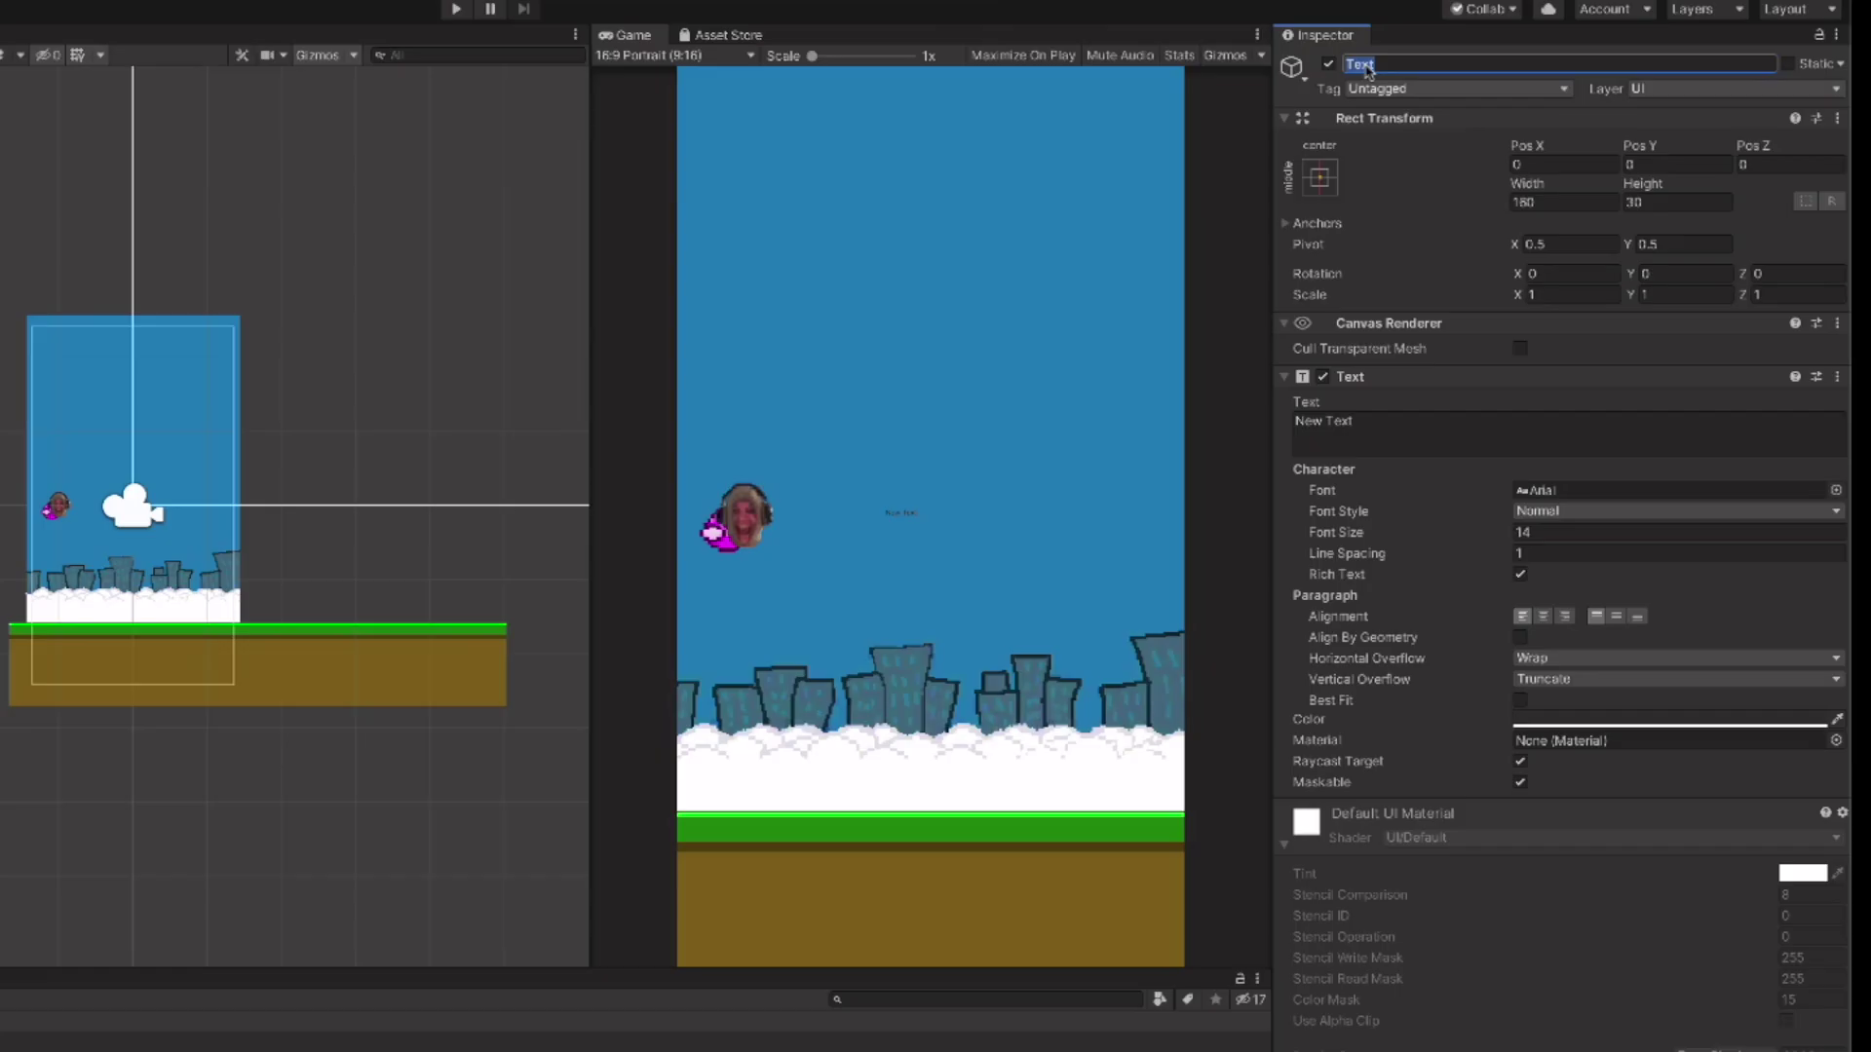
pyautogui.write('score')
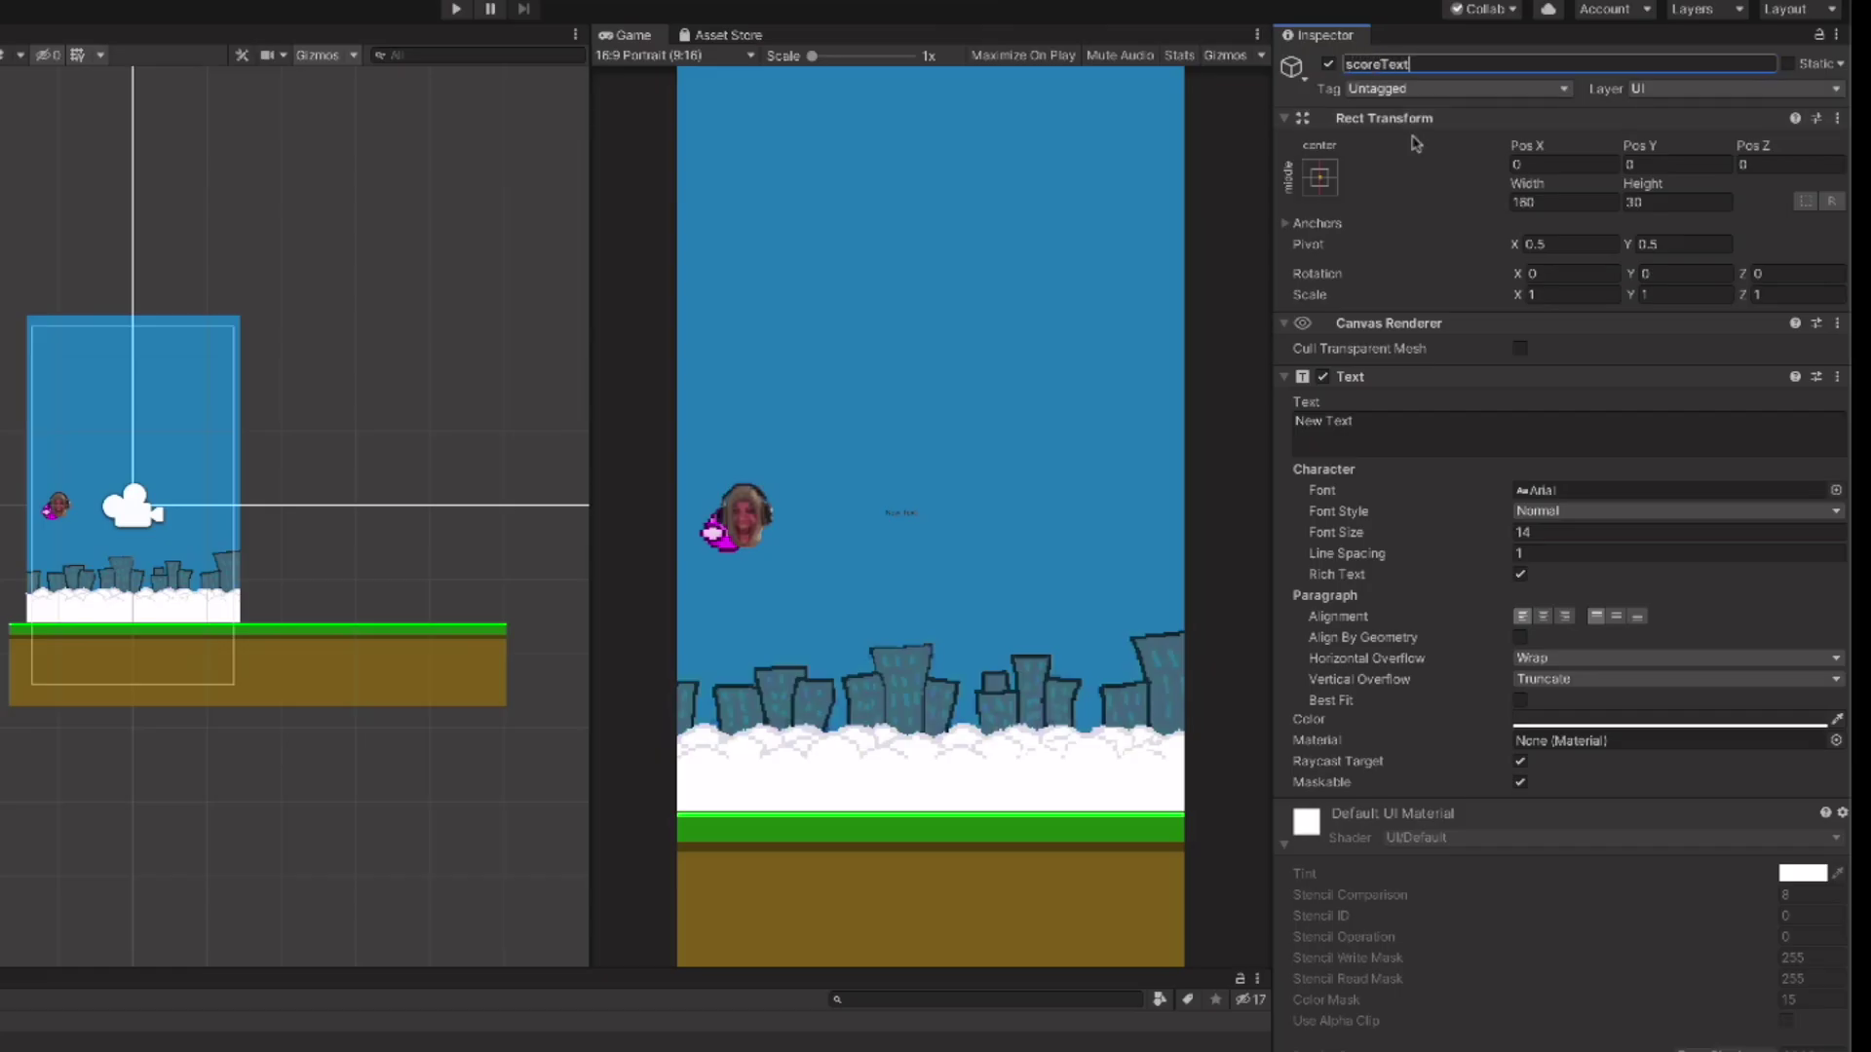
pyautogui.press('Return')
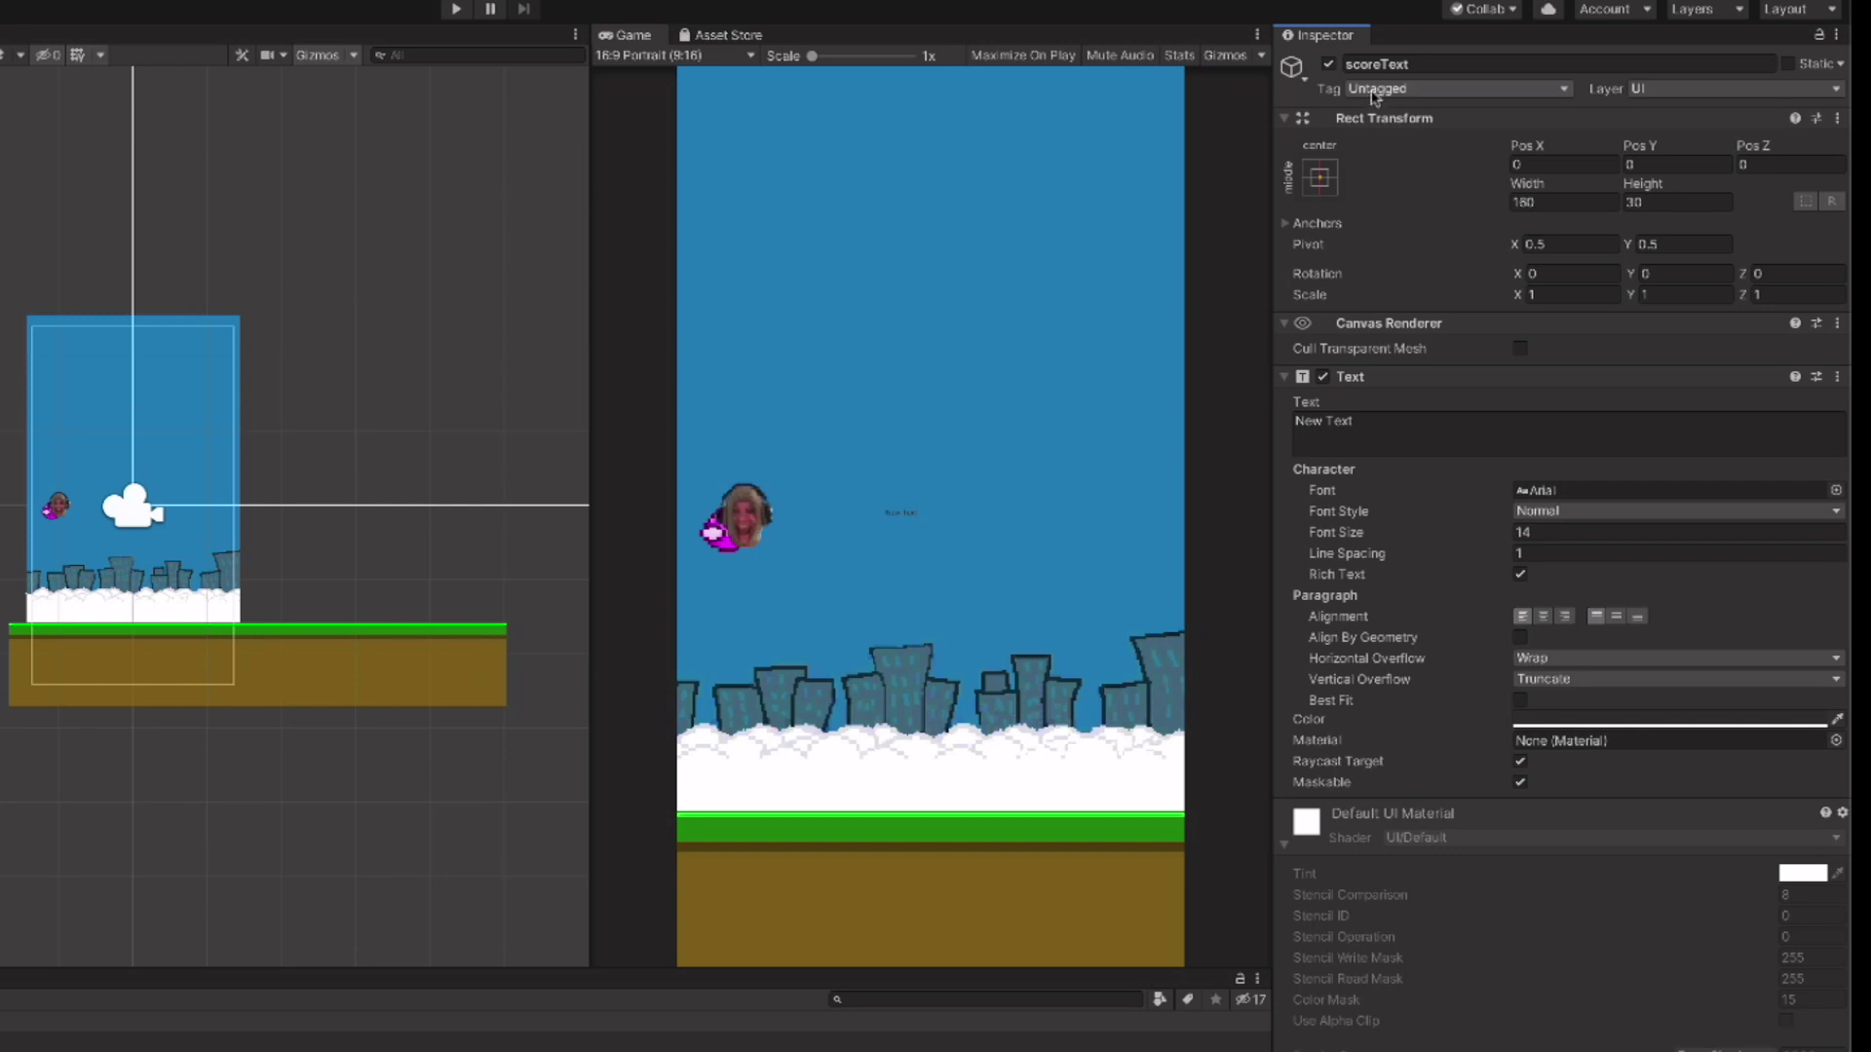
# Step: Make scoreText display 0 in the Pixeled font at size 150
pyautogui.scroll(3, 935, 514)
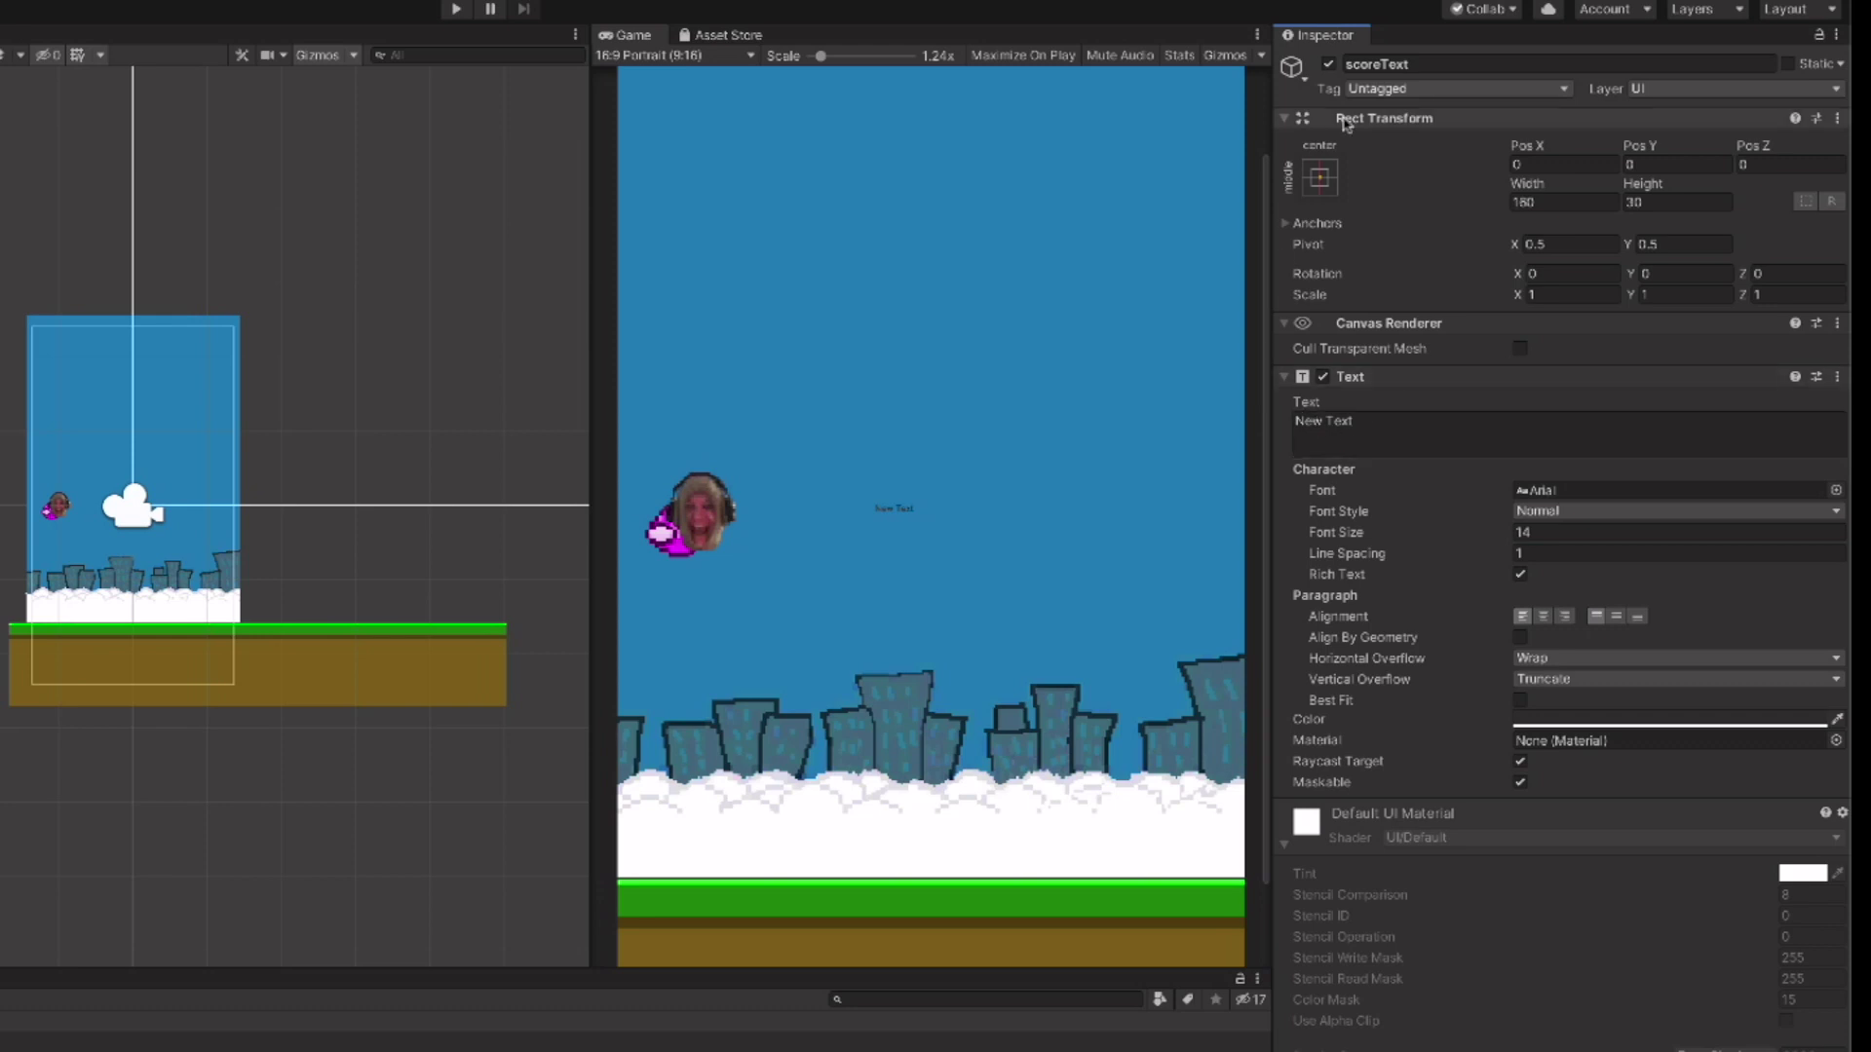
pyautogui.click(1358, 425)
pyautogui.moveTo(1296, 421); pyautogui.dragTo(1346, 425)
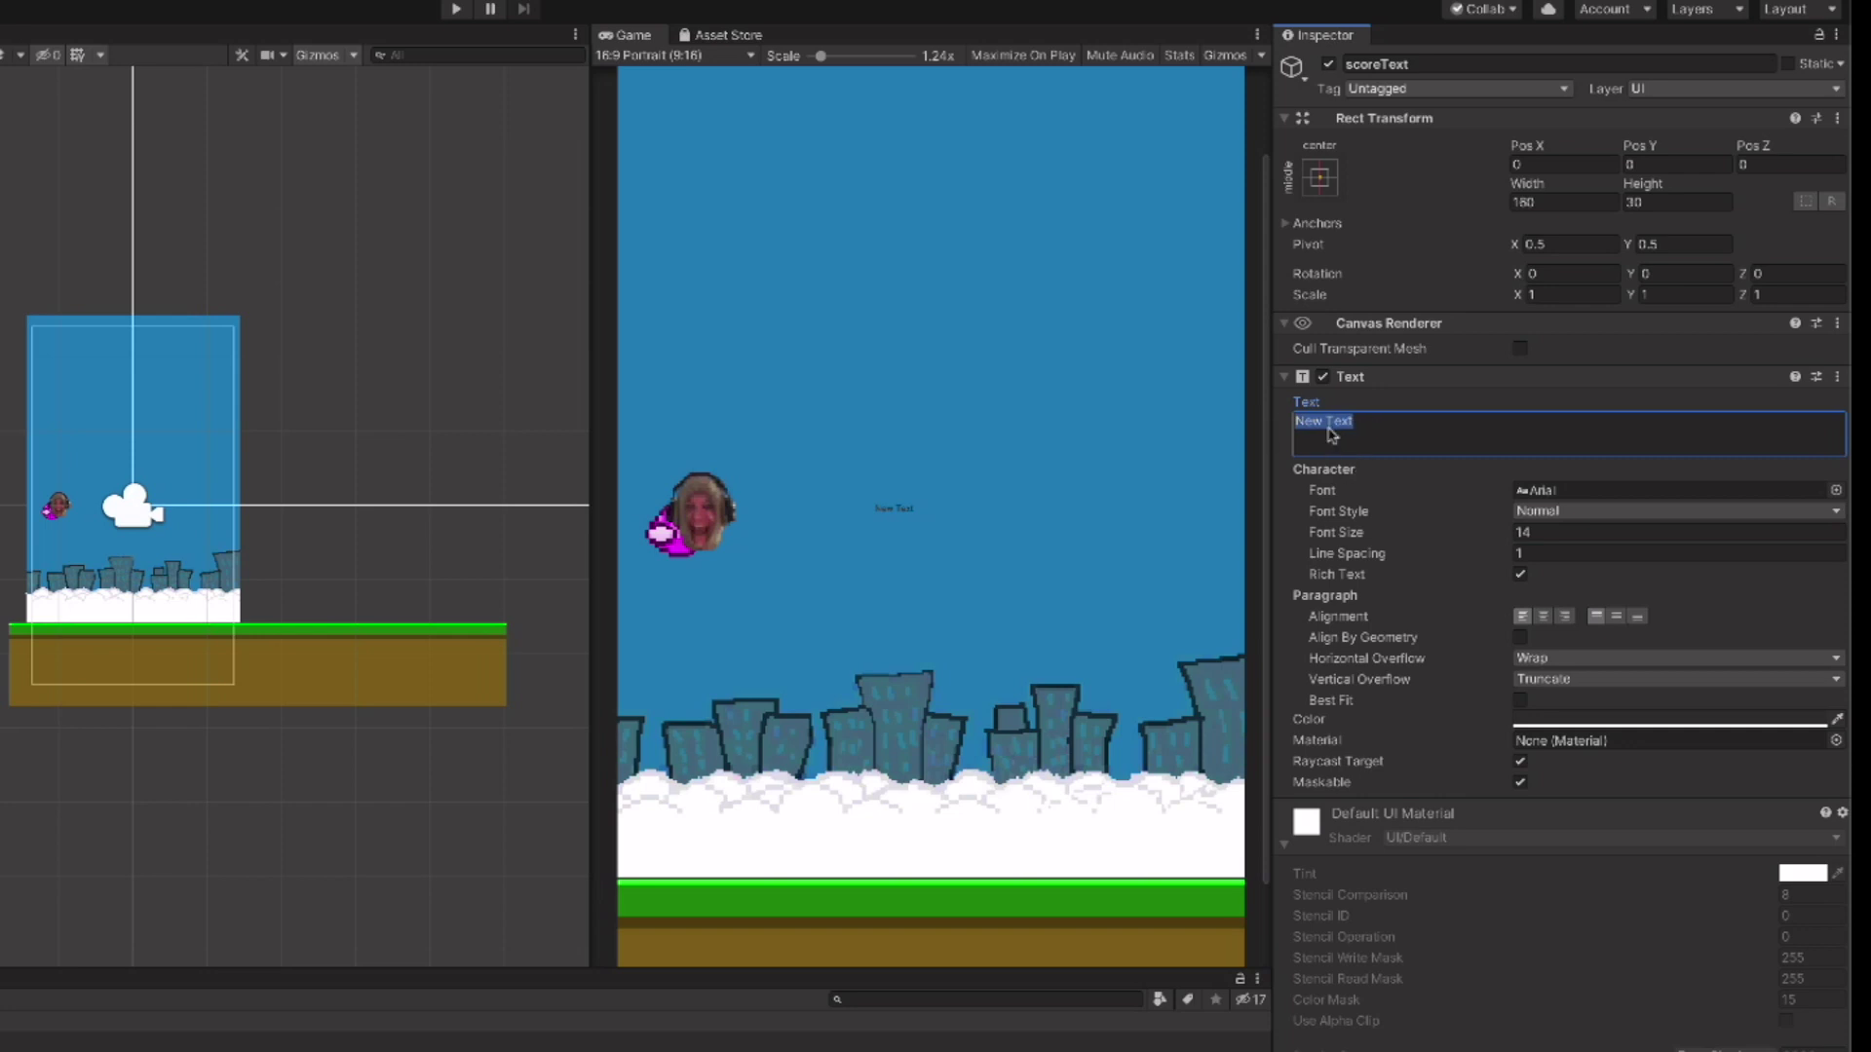
pyautogui.write('0')
pyautogui.click(1556, 492)
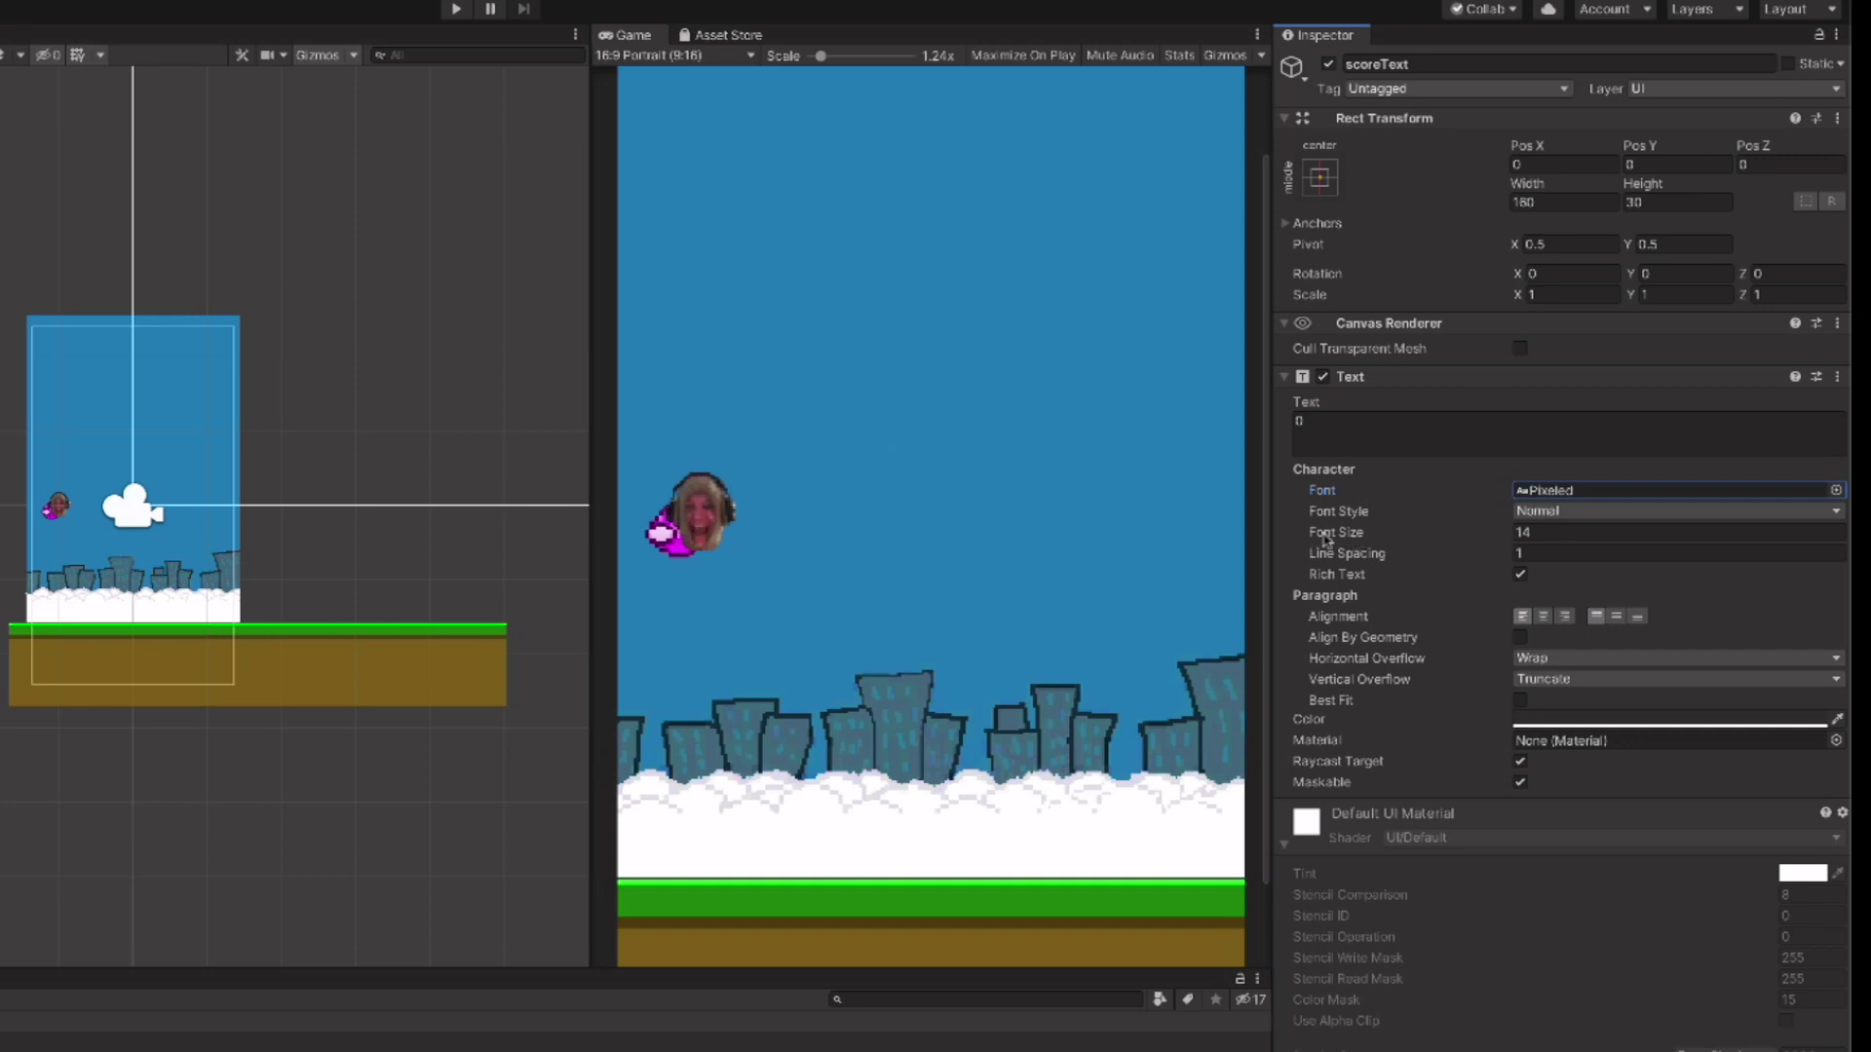
pyautogui.click(1537, 533)
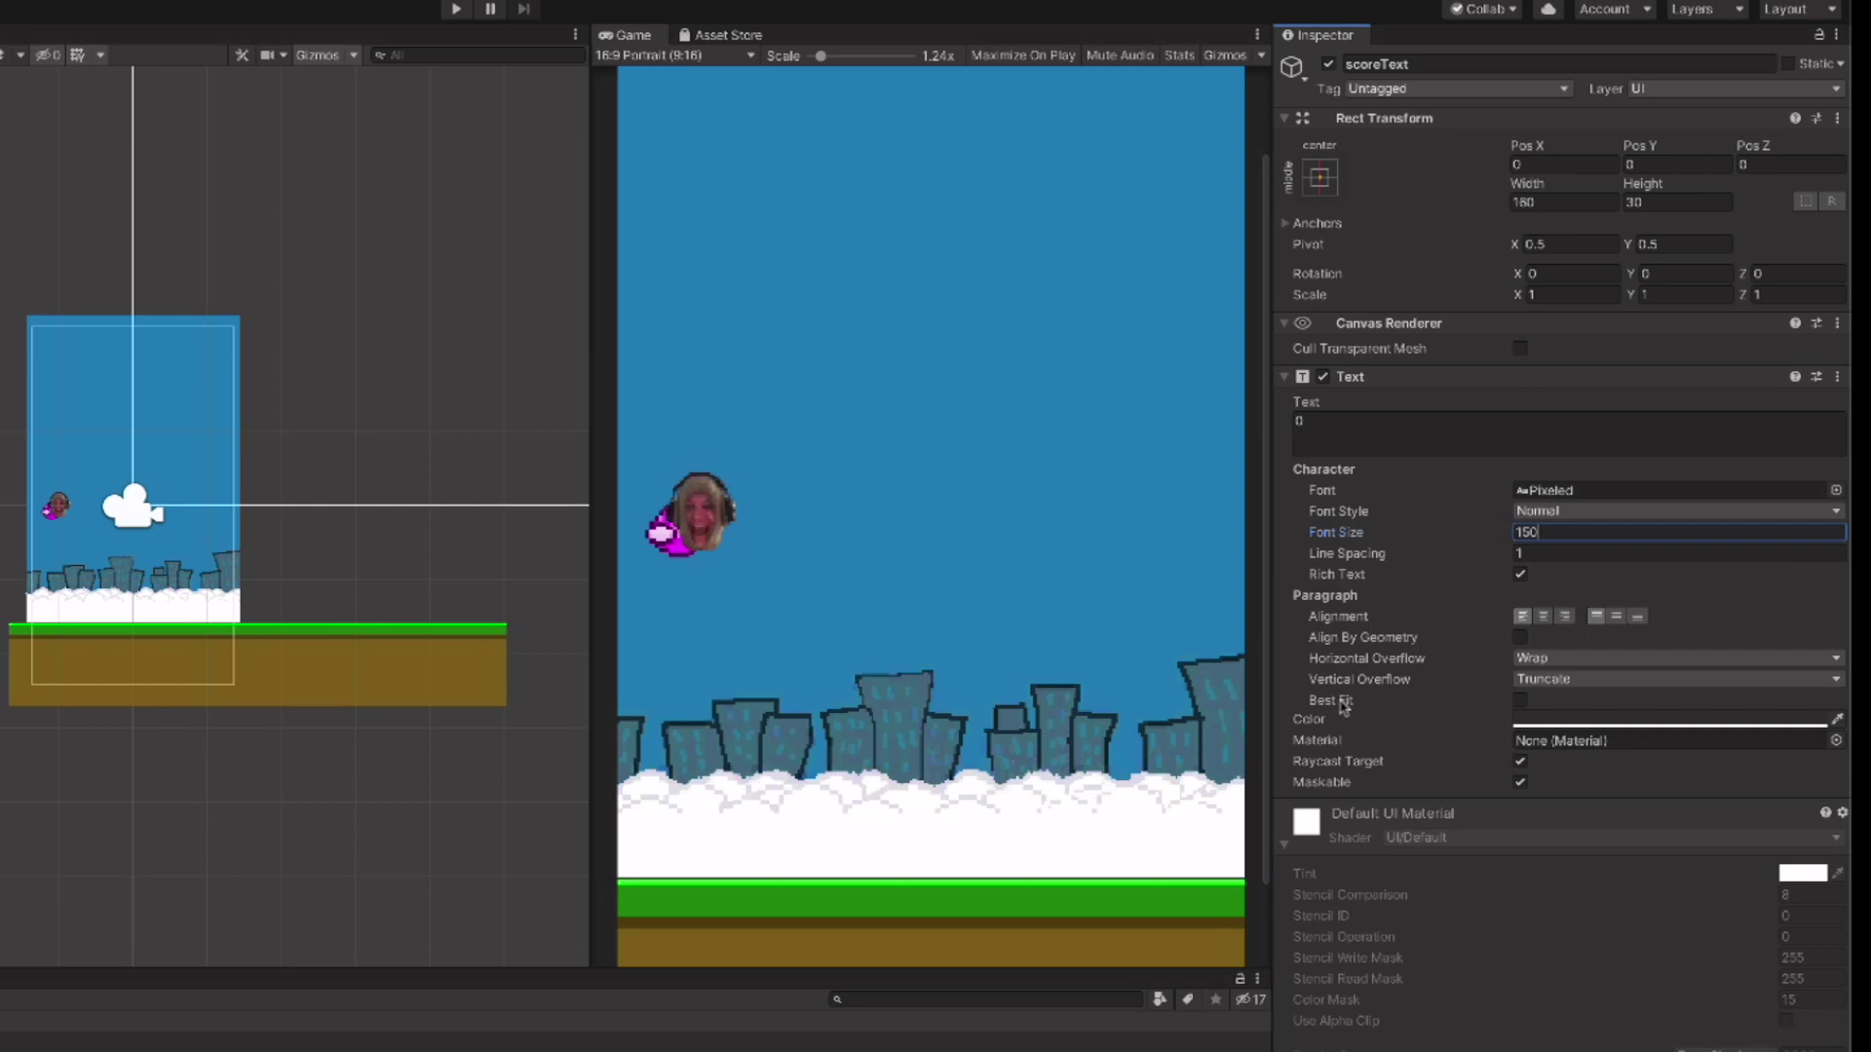
# Step: Center the score text horizontally and vertically, and set both its horizontal and vertical overflow to Overflow
pyautogui.click(1544, 620)
pyautogui.click(1612, 617)
pyautogui.click(1541, 660)
pyautogui.click(1547, 679)
pyautogui.click(1549, 679)
pyautogui.click(1556, 703)
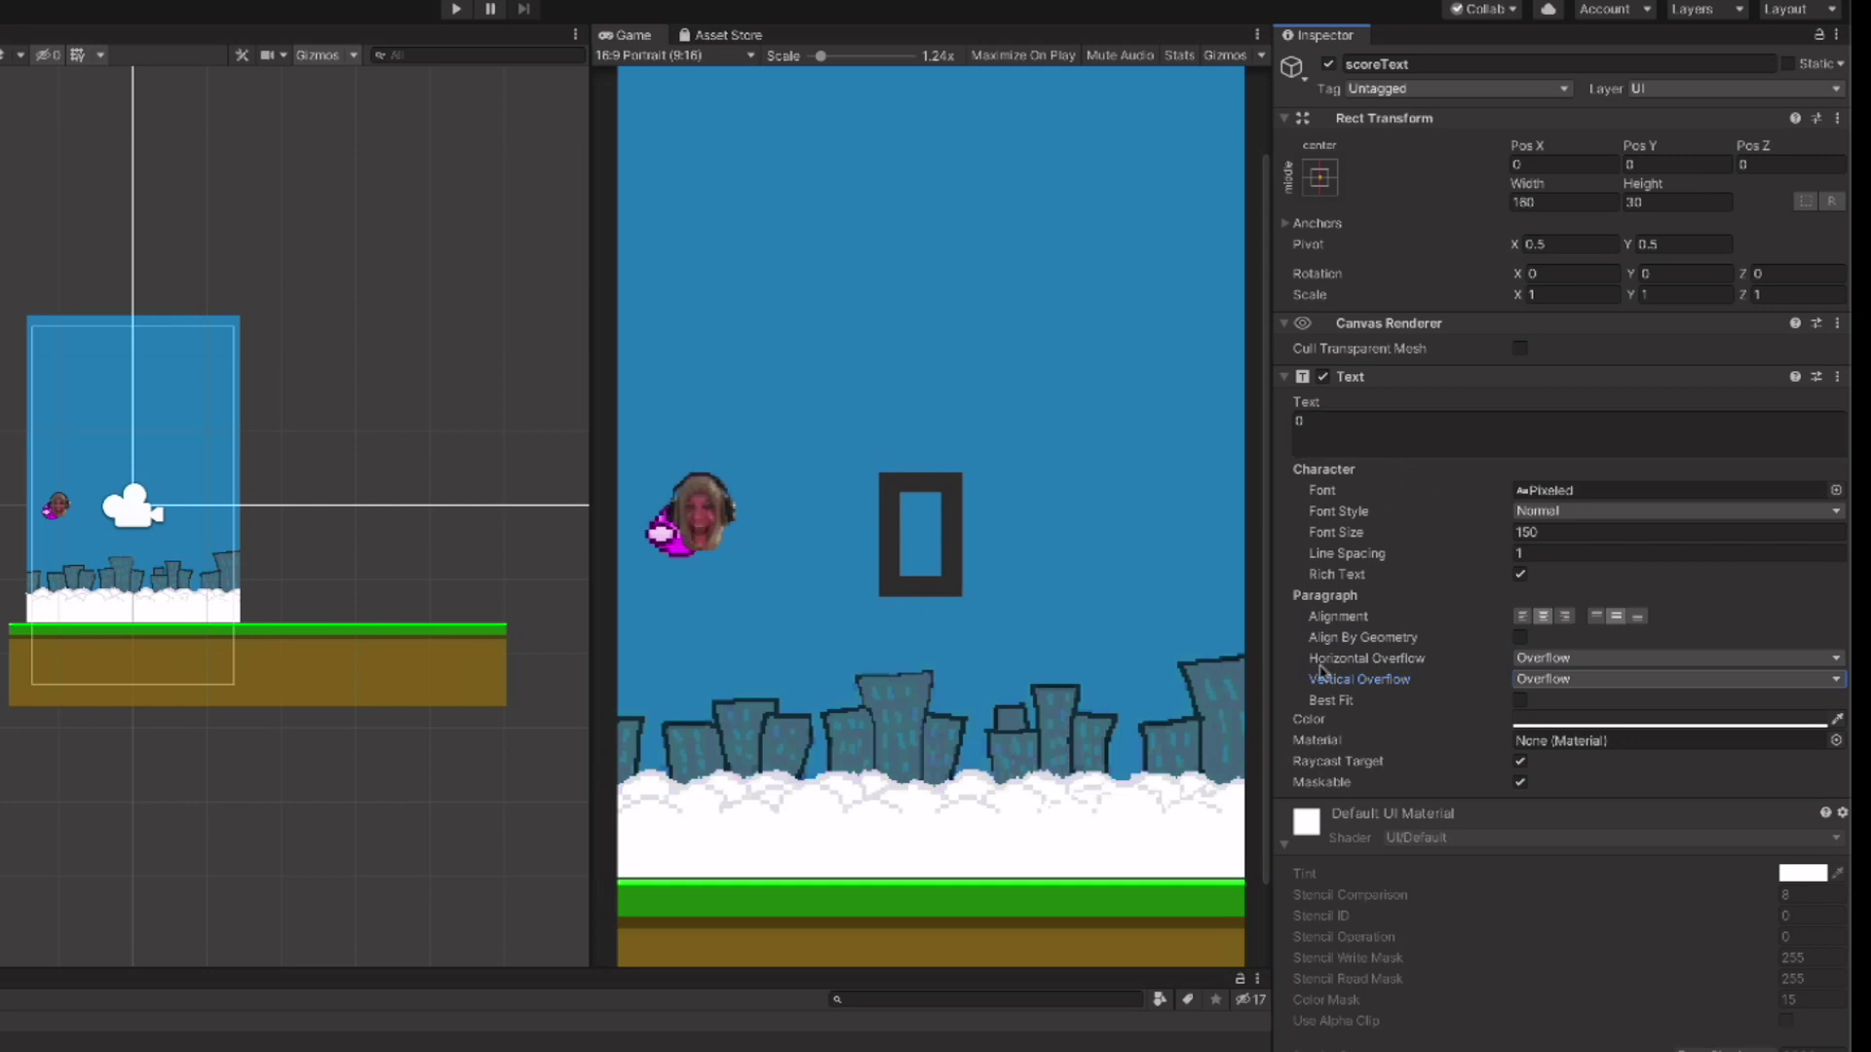
# Step: Change the score text's color to white (FFFFFF)
pyautogui.click(1522, 721)
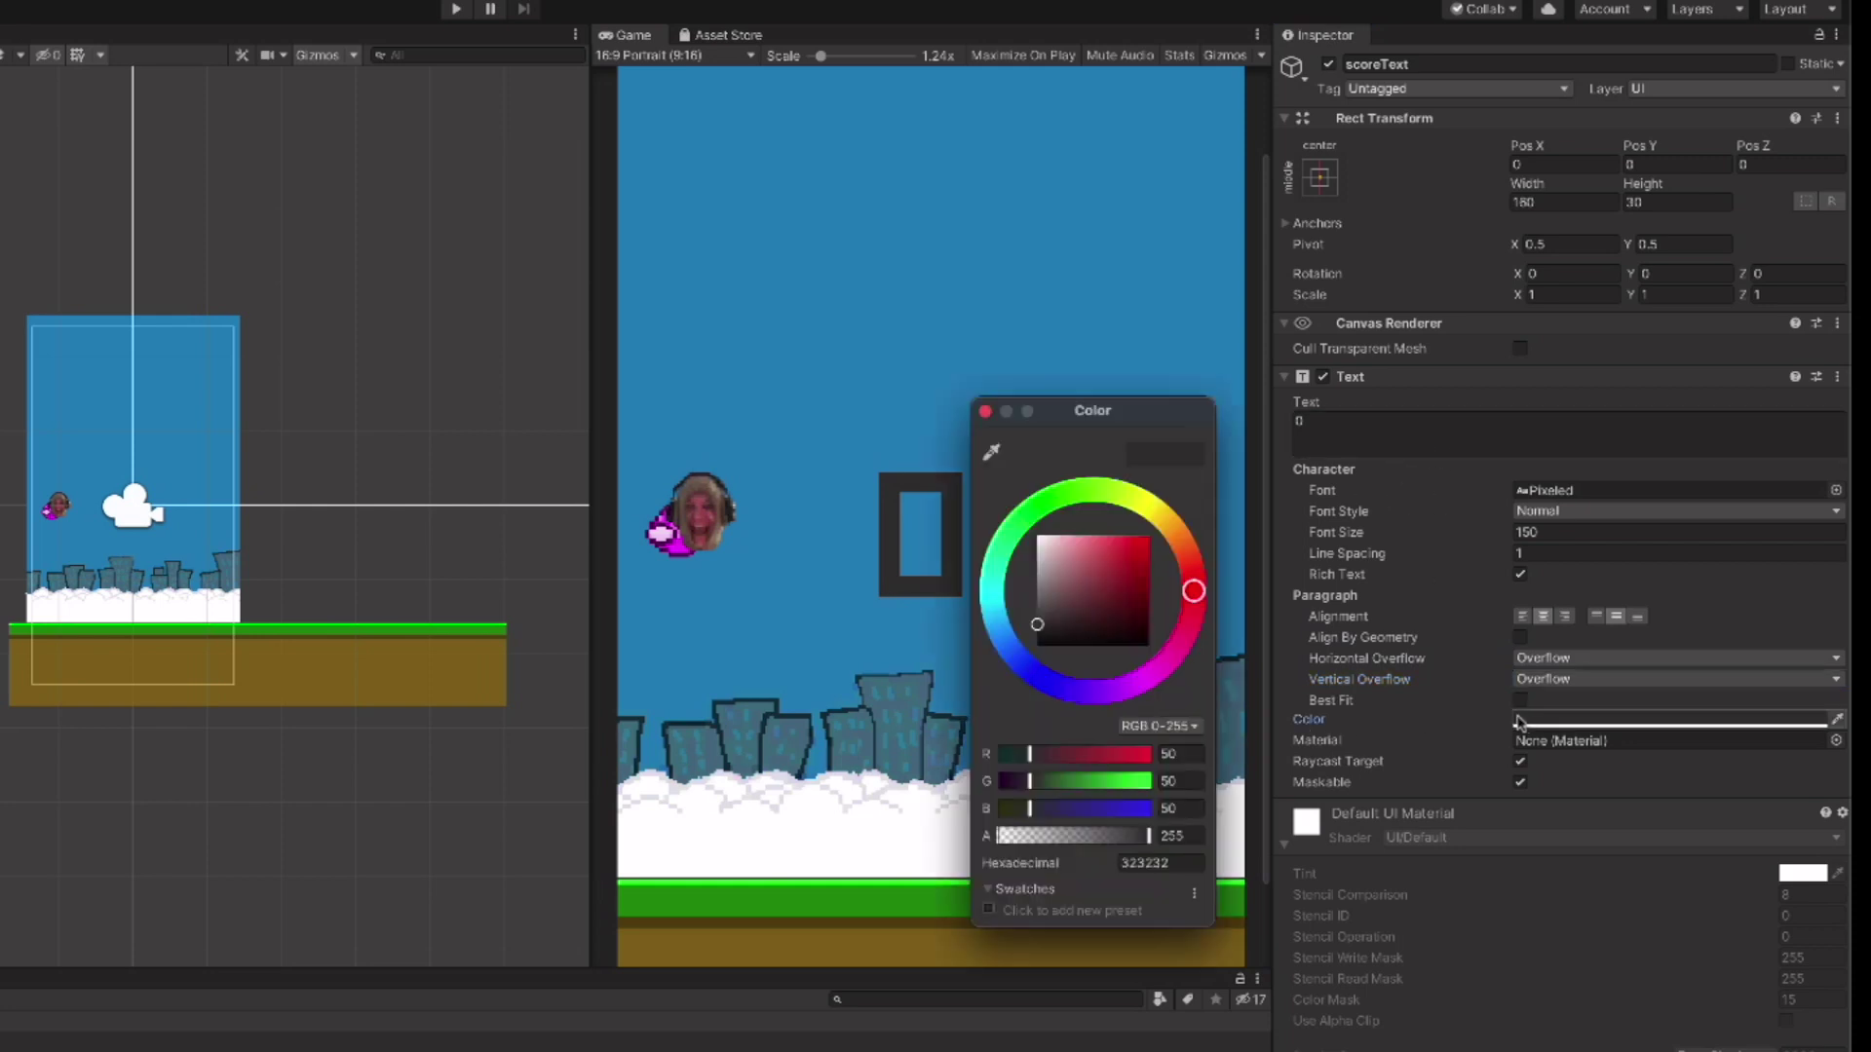
pyautogui.moveTo(1038, 638); pyautogui.dragTo(1016, 531)
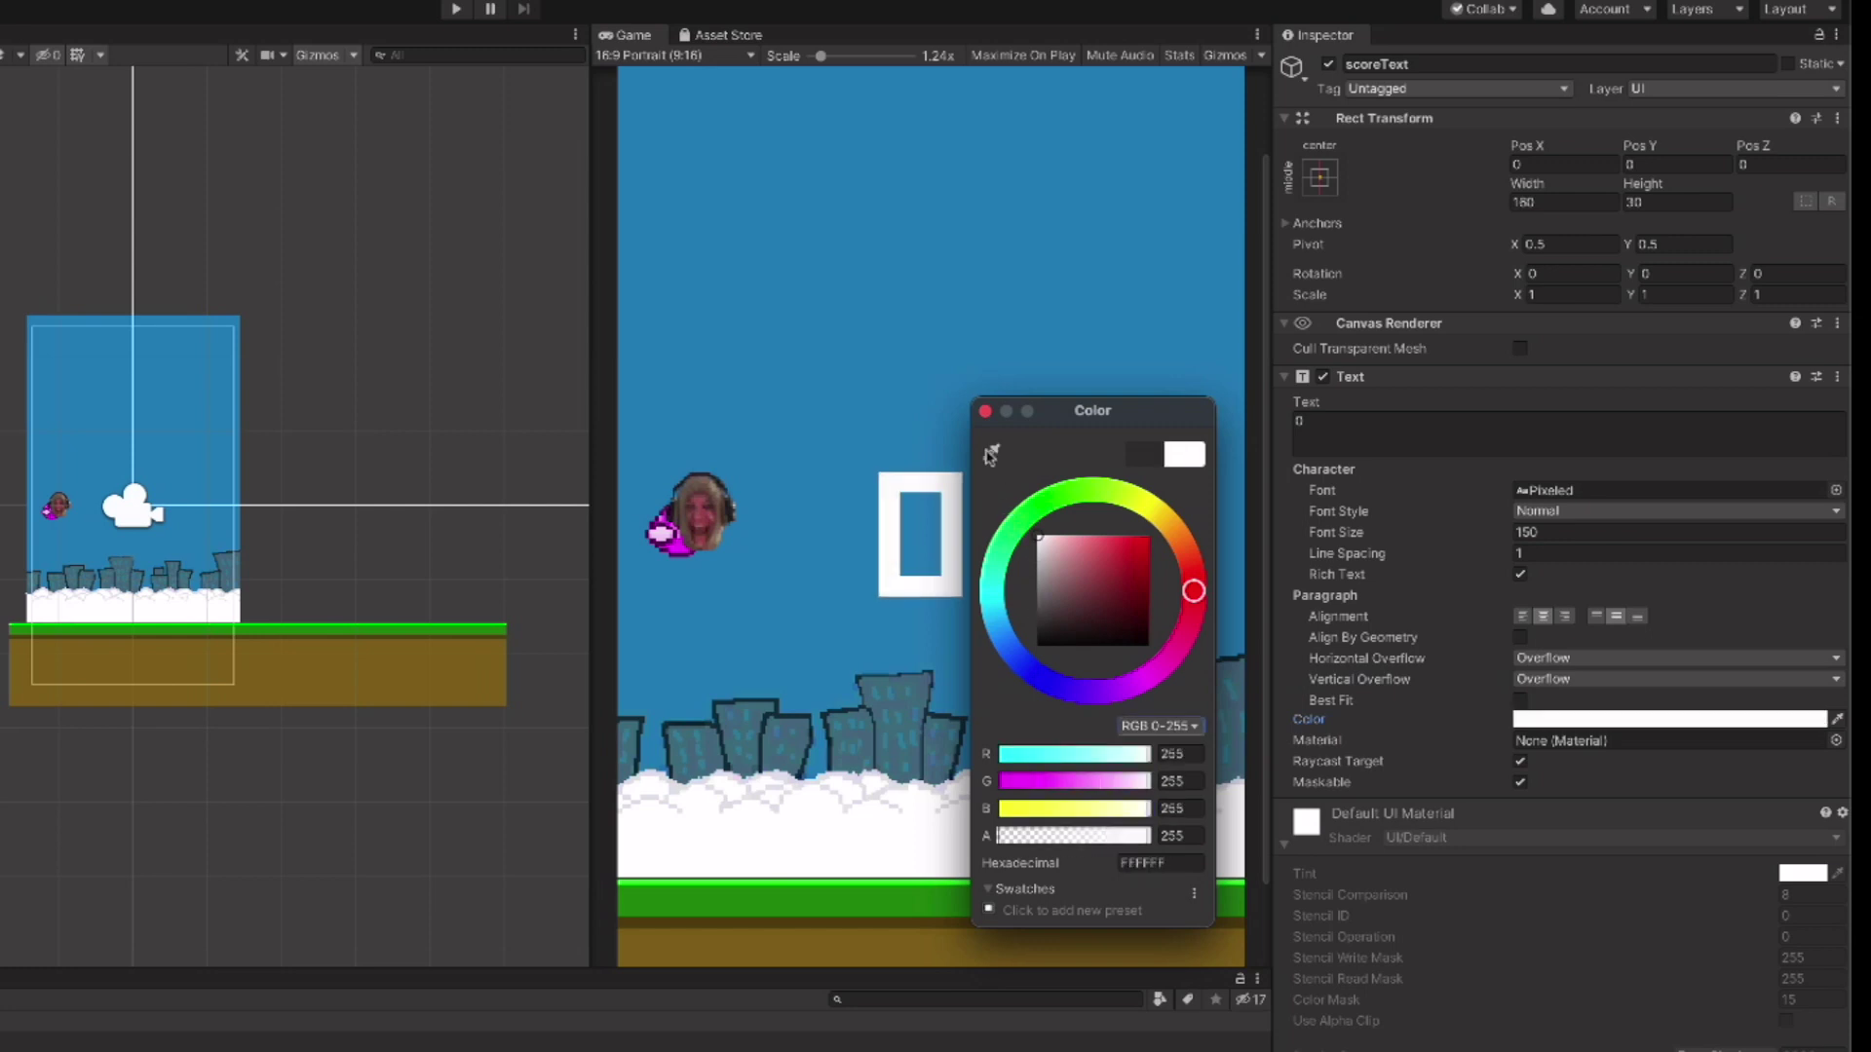
pyautogui.click(985, 410)
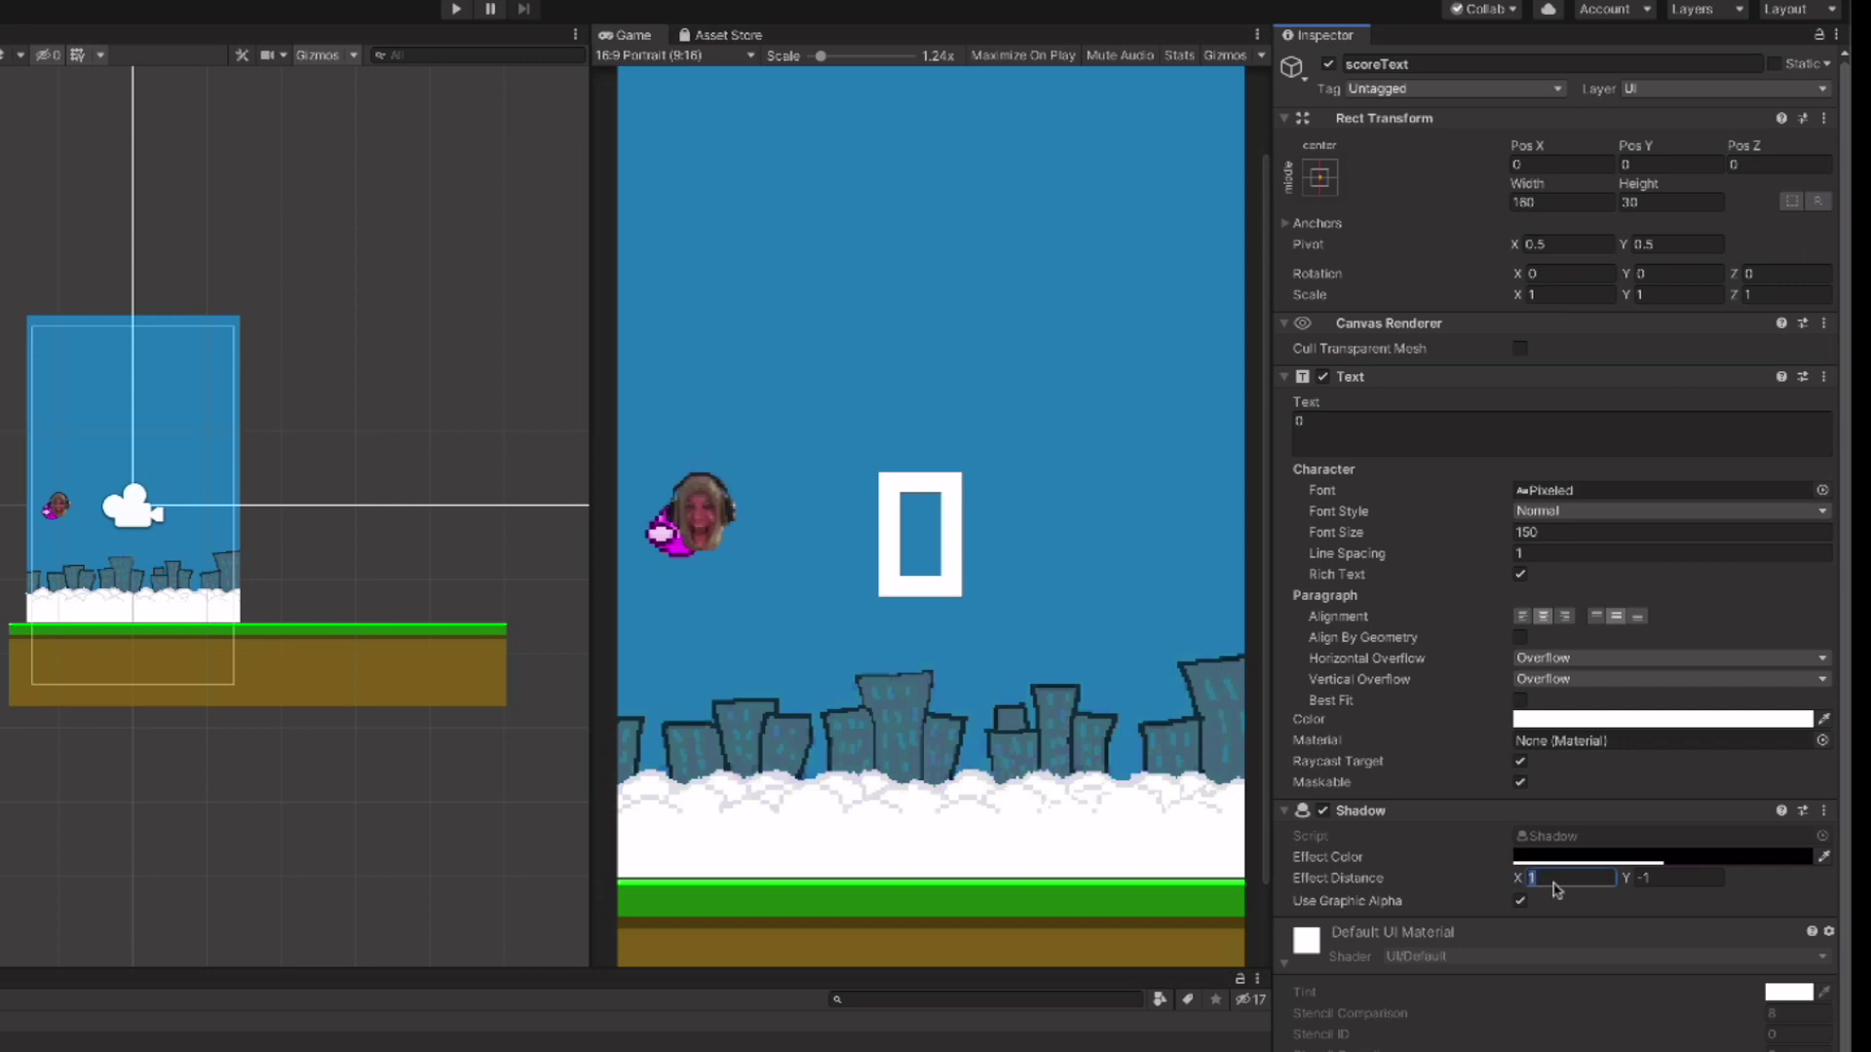
# Step: Set the effect distance of the score text's Shadow component to X 6 and Y 5
pyautogui.write('6')
pyautogui.press('Return')
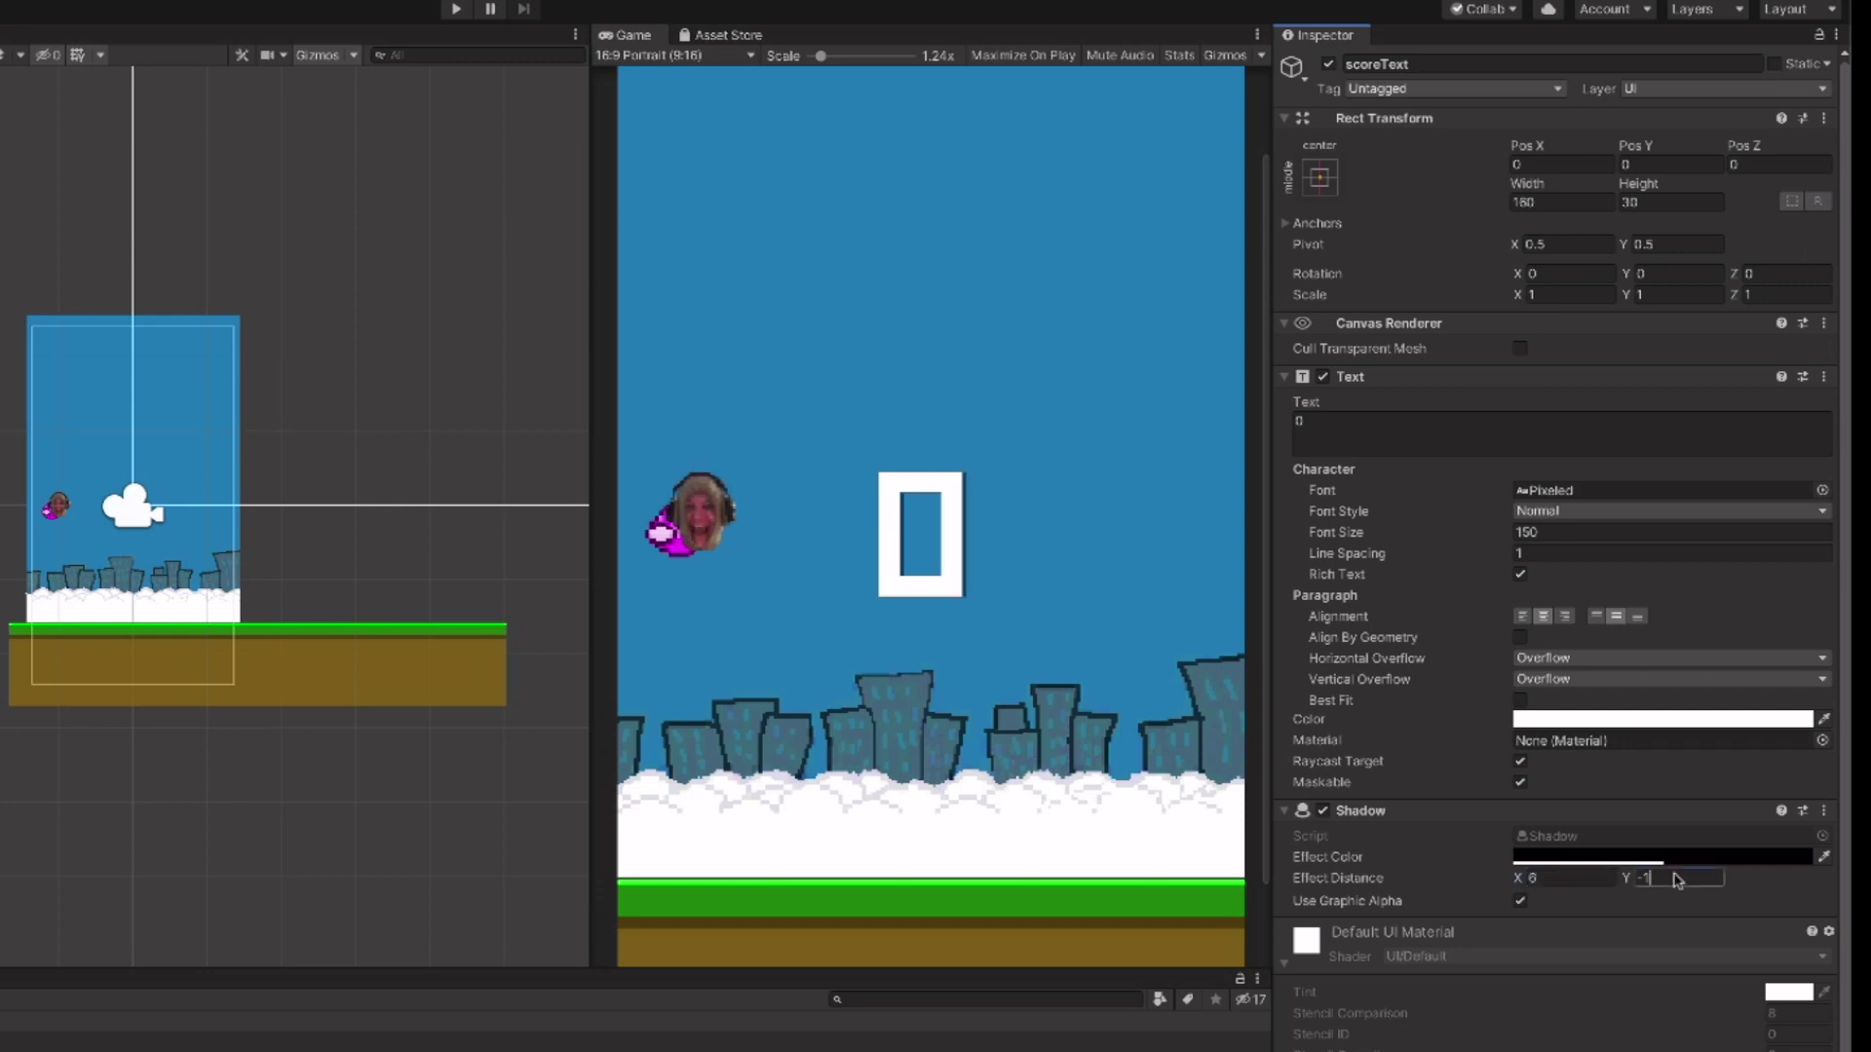
pyautogui.scroll(-1, 1678, 880)
pyautogui.click(1643, 853)
pyautogui.write('5')
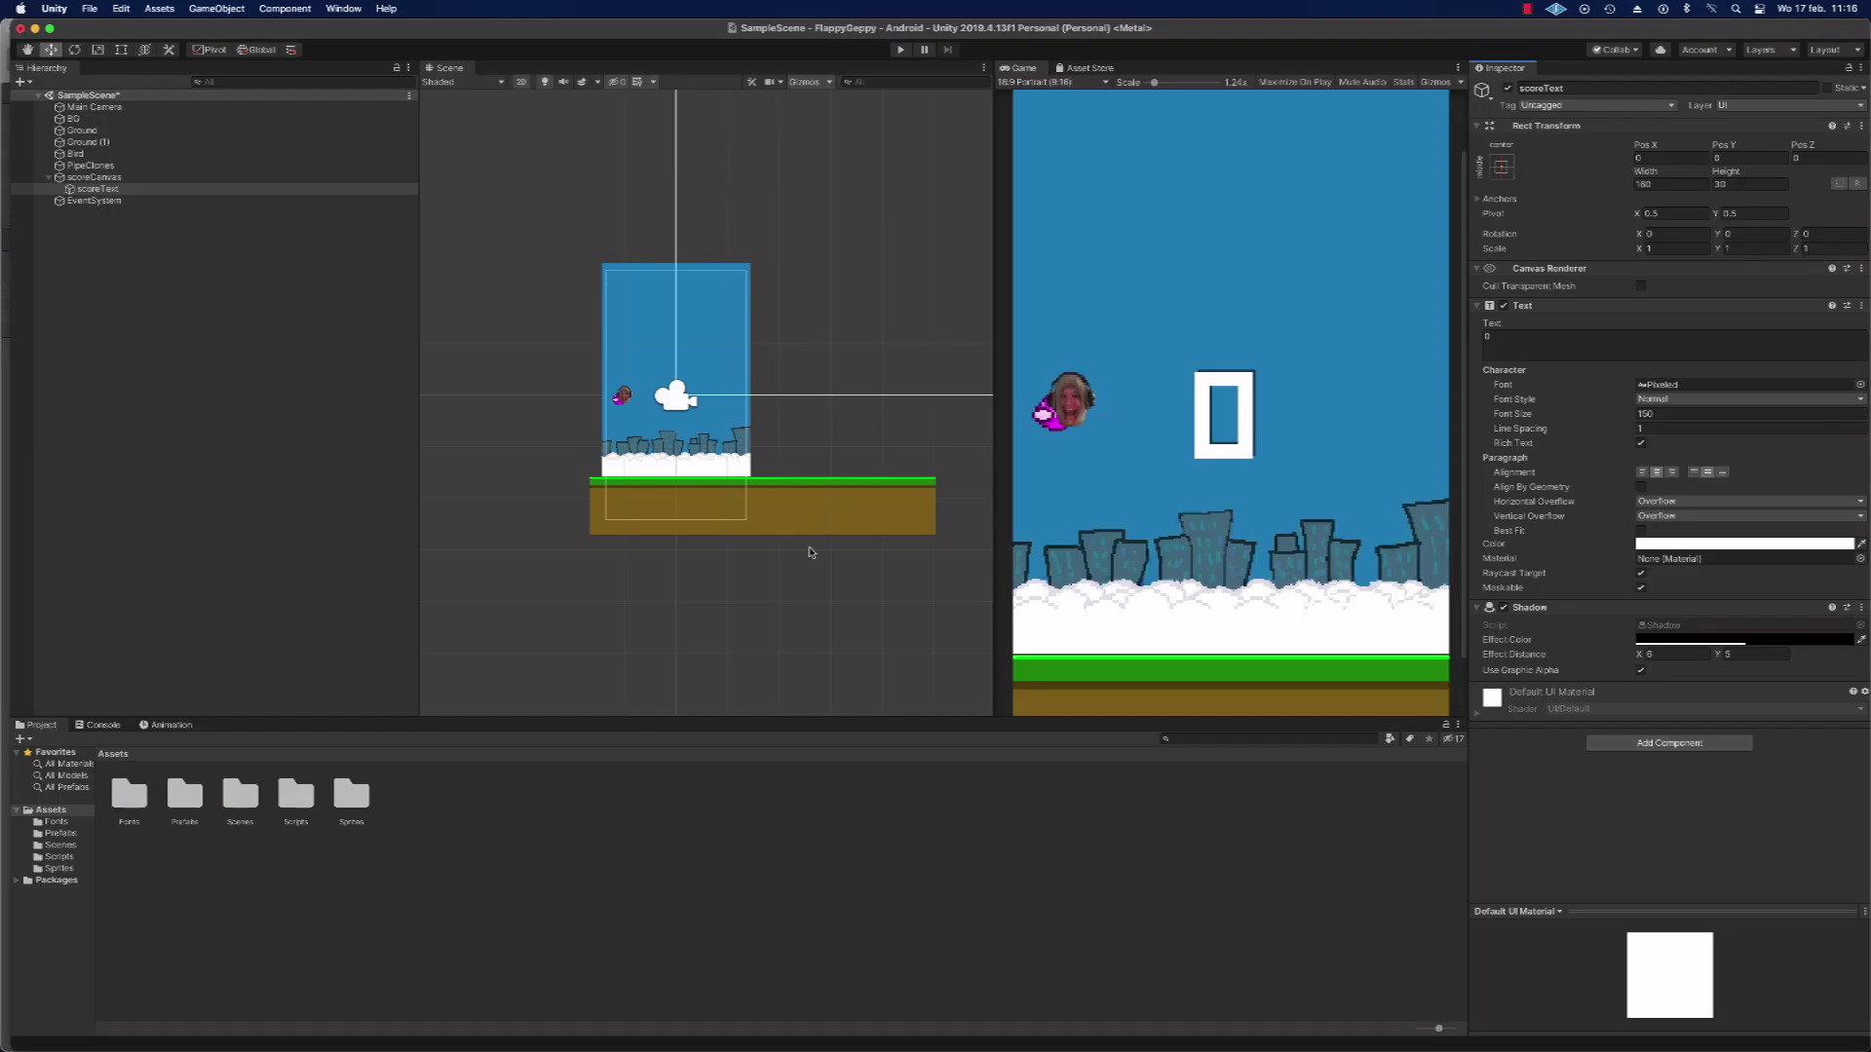
pyautogui.scroll(-3, 1218, 196)
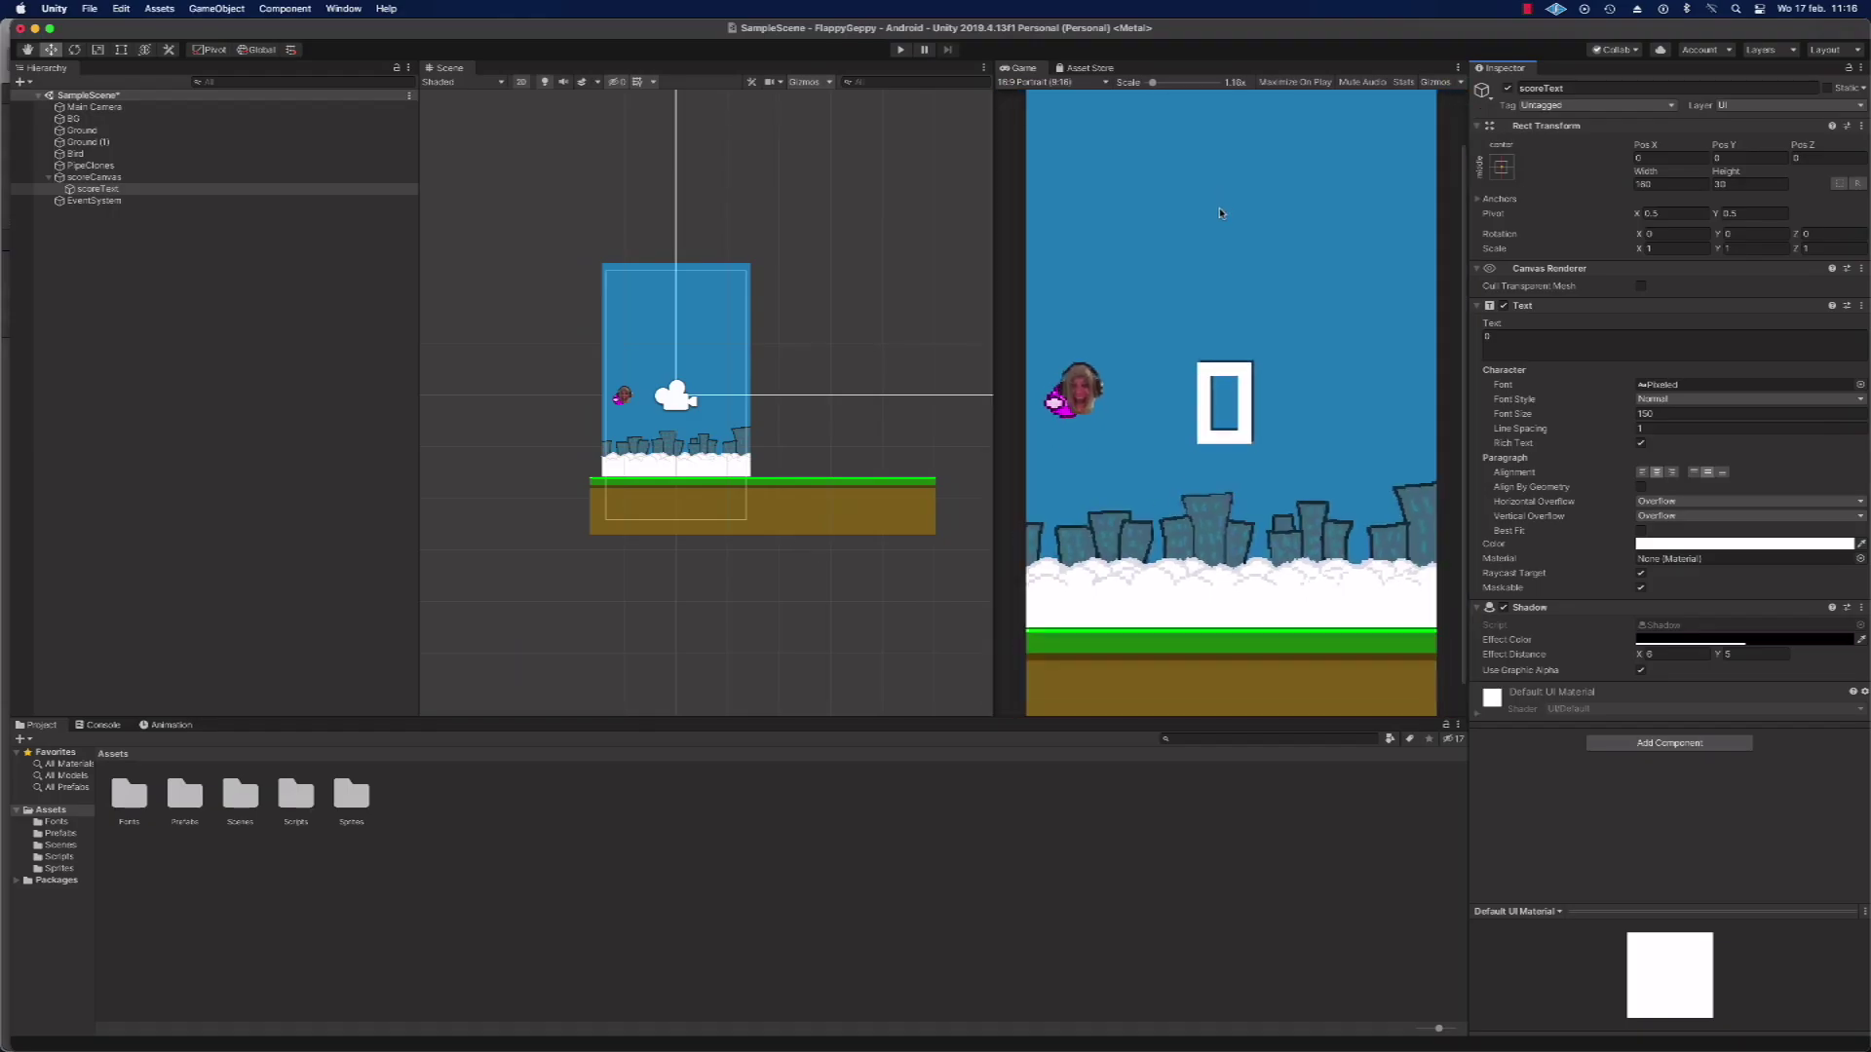
# Step: Focus on scoreText in the scene and move it straight up to about Pos Y 664, near the top of the game screen
pyautogui.scroll(2, 1206, 171)
pyautogui.scroll(-2, 1203, 184)
pyautogui.scroll(2, 1198, 187)
pyautogui.scroll(-2, 1190, 191)
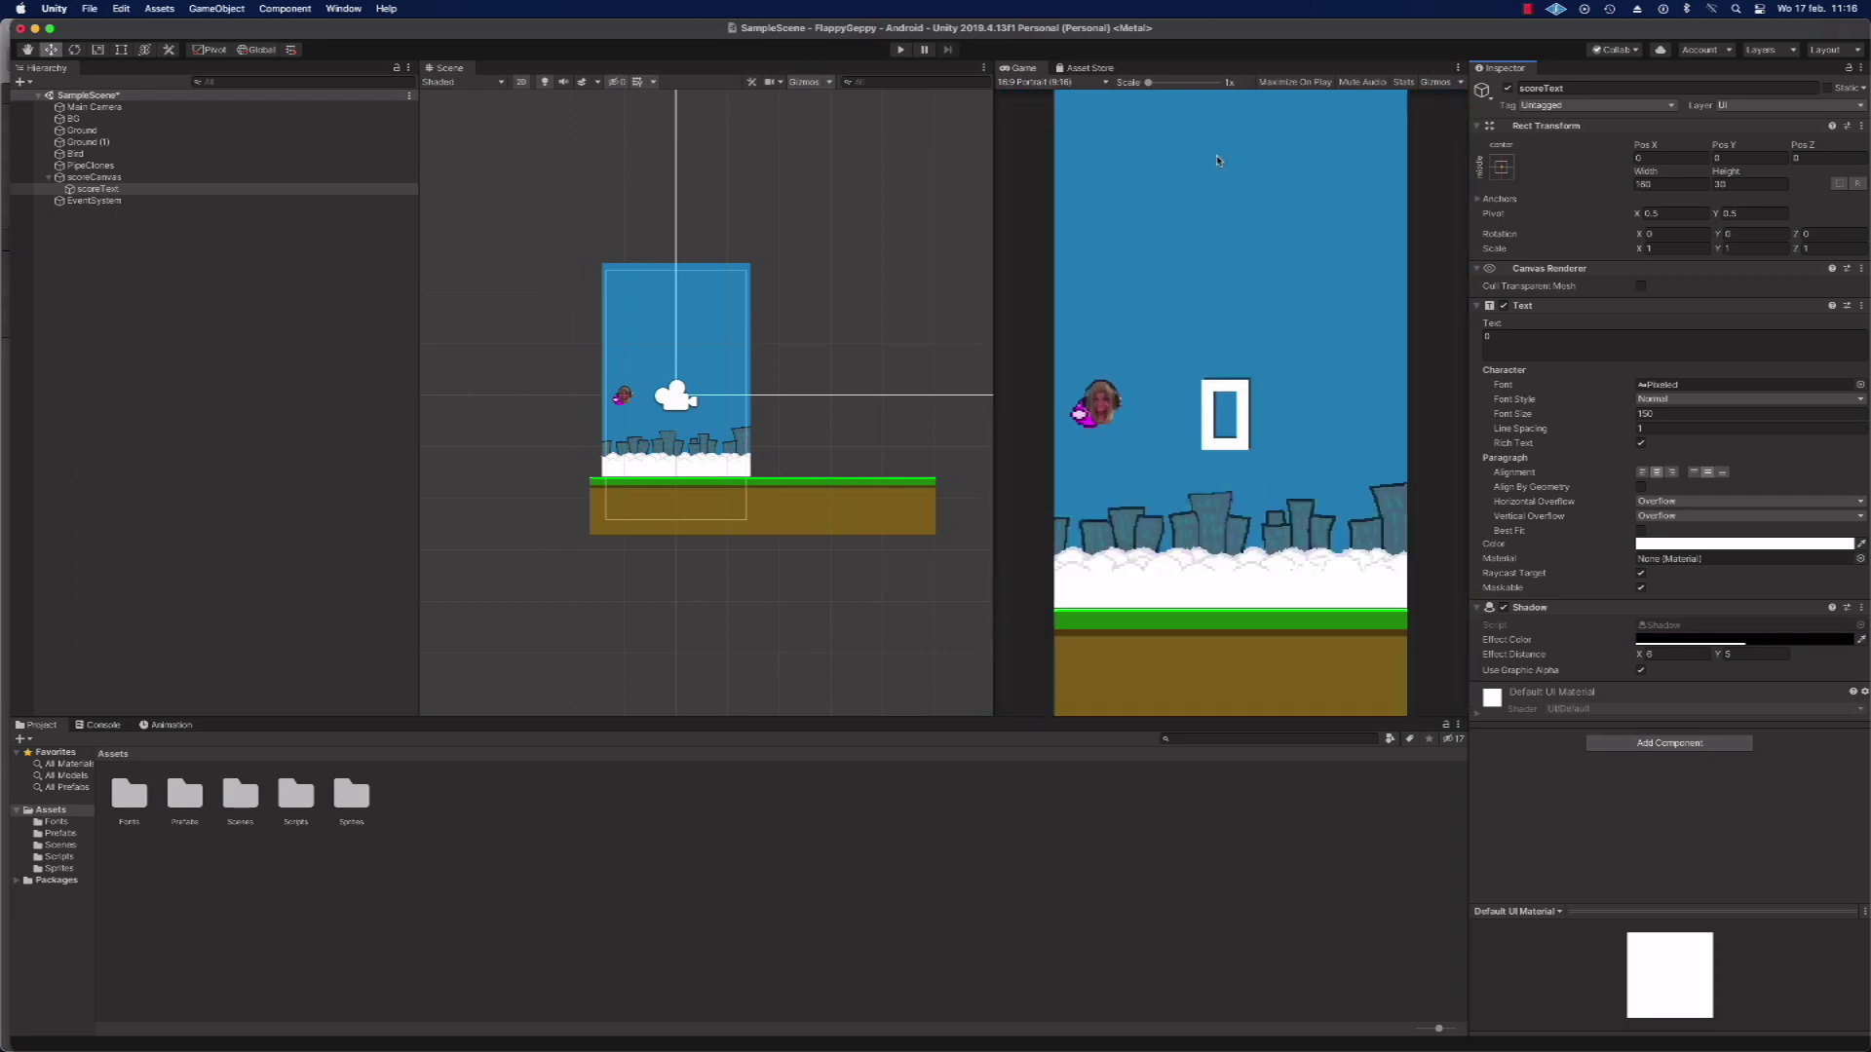
pyautogui.scroll(-1, 770, 292)
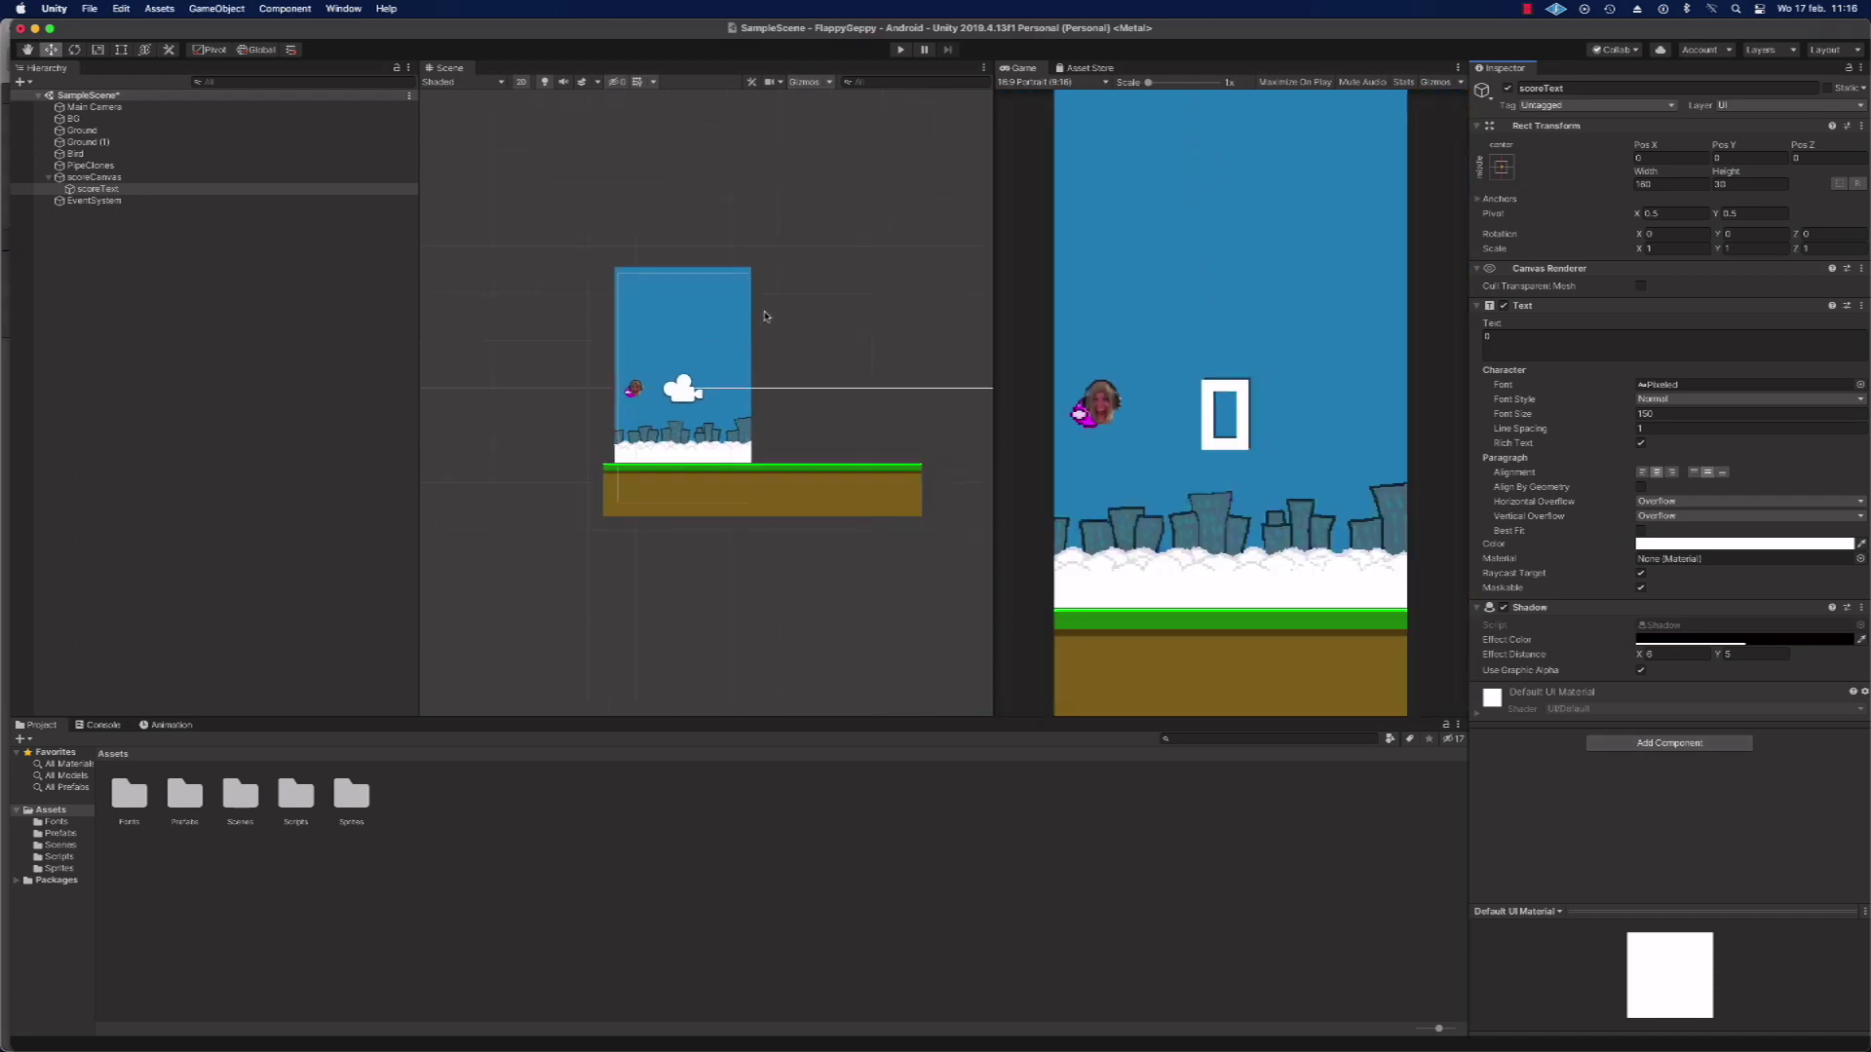
pyautogui.doubleClick(95, 189)
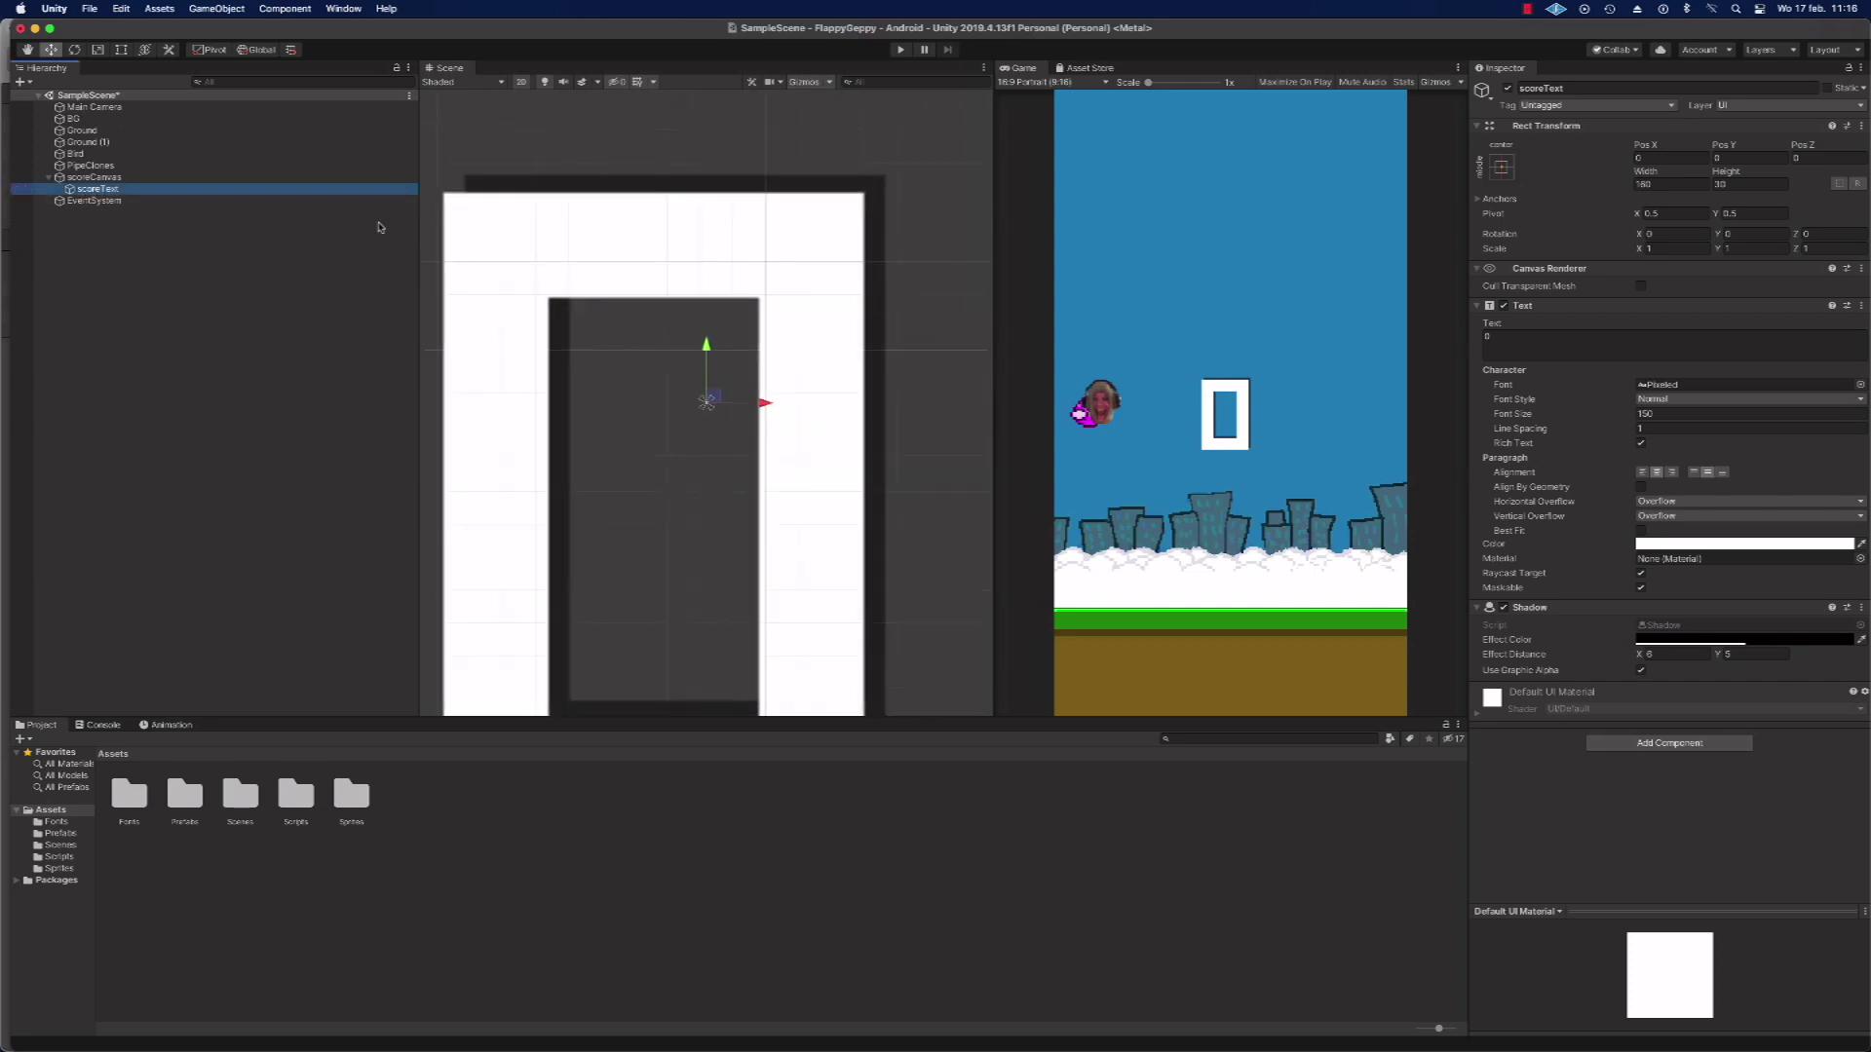
pyautogui.scroll(-10, 711, 444)
pyautogui.scroll(-3, 712, 443)
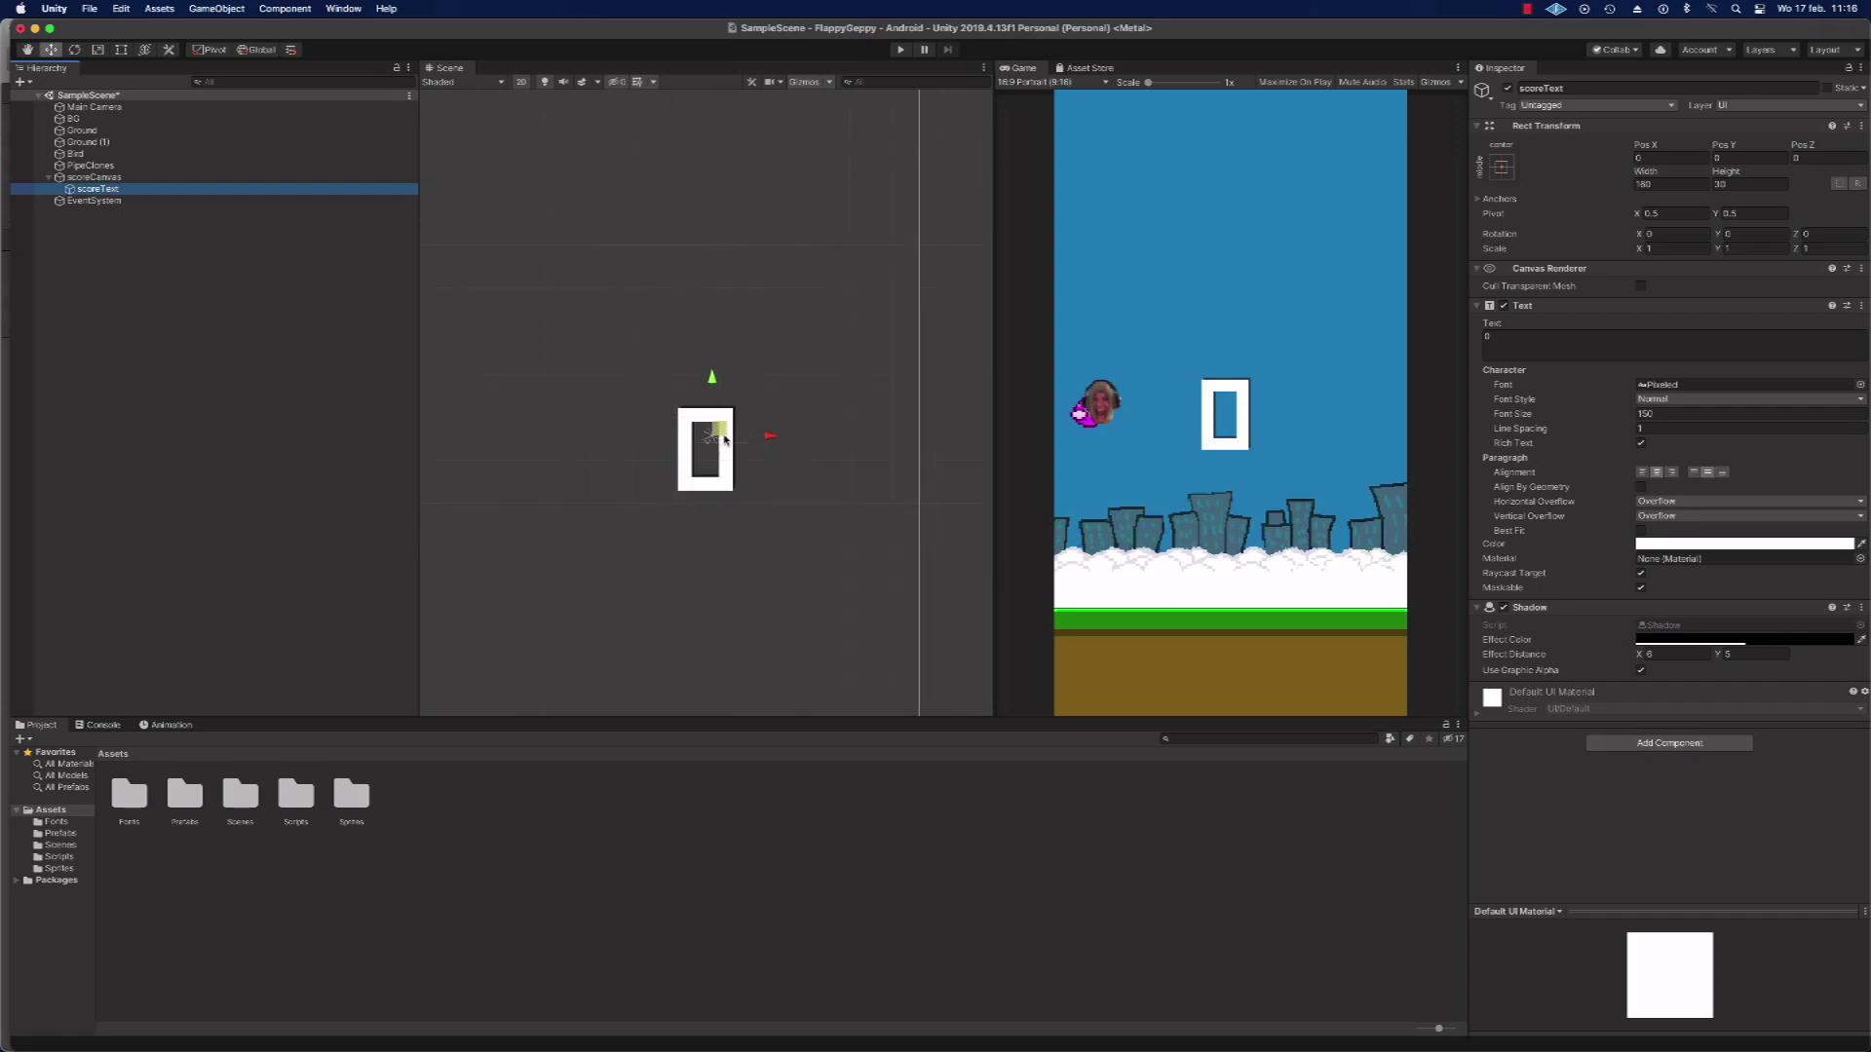
pyautogui.moveTo(711, 382); pyautogui.dragTo(720, 82)
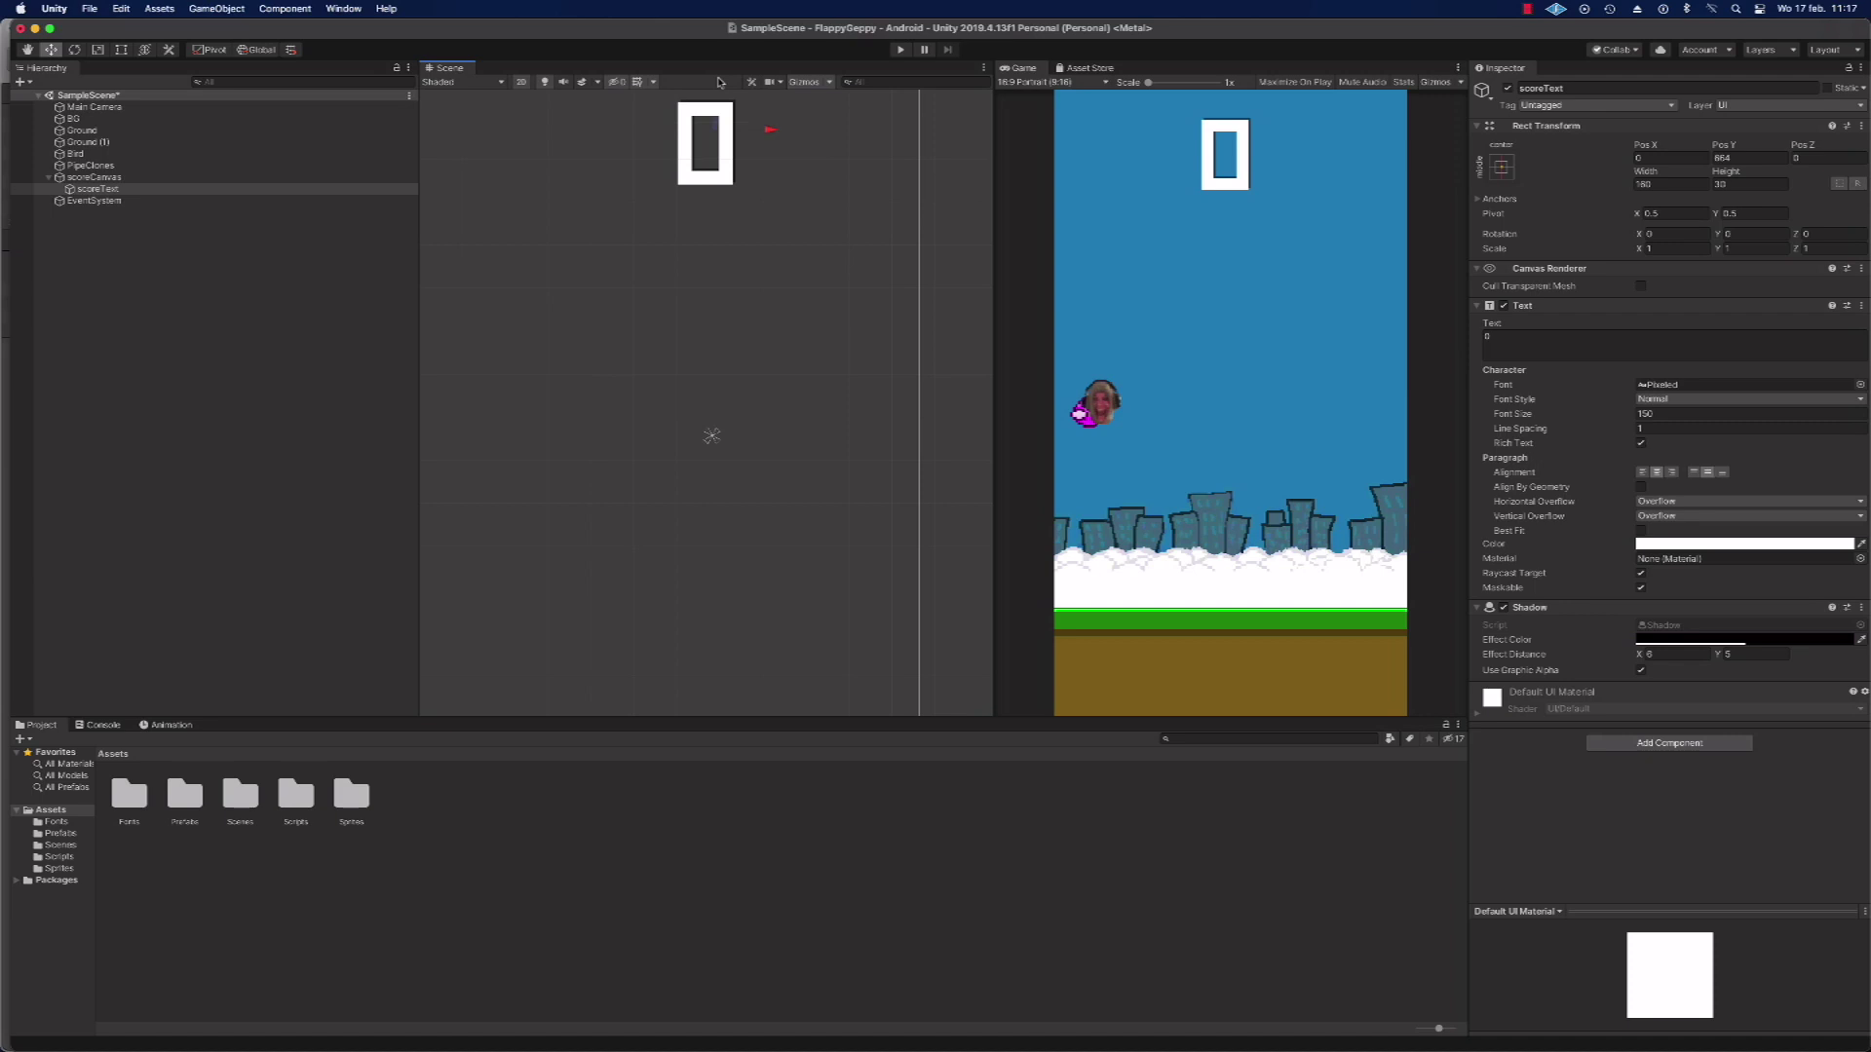
# Step: Frame the Main Camera in the scene, reselect scoreText, and show the contents of the project's Scripts folder
pyautogui.scroll(-10, 575, 341)
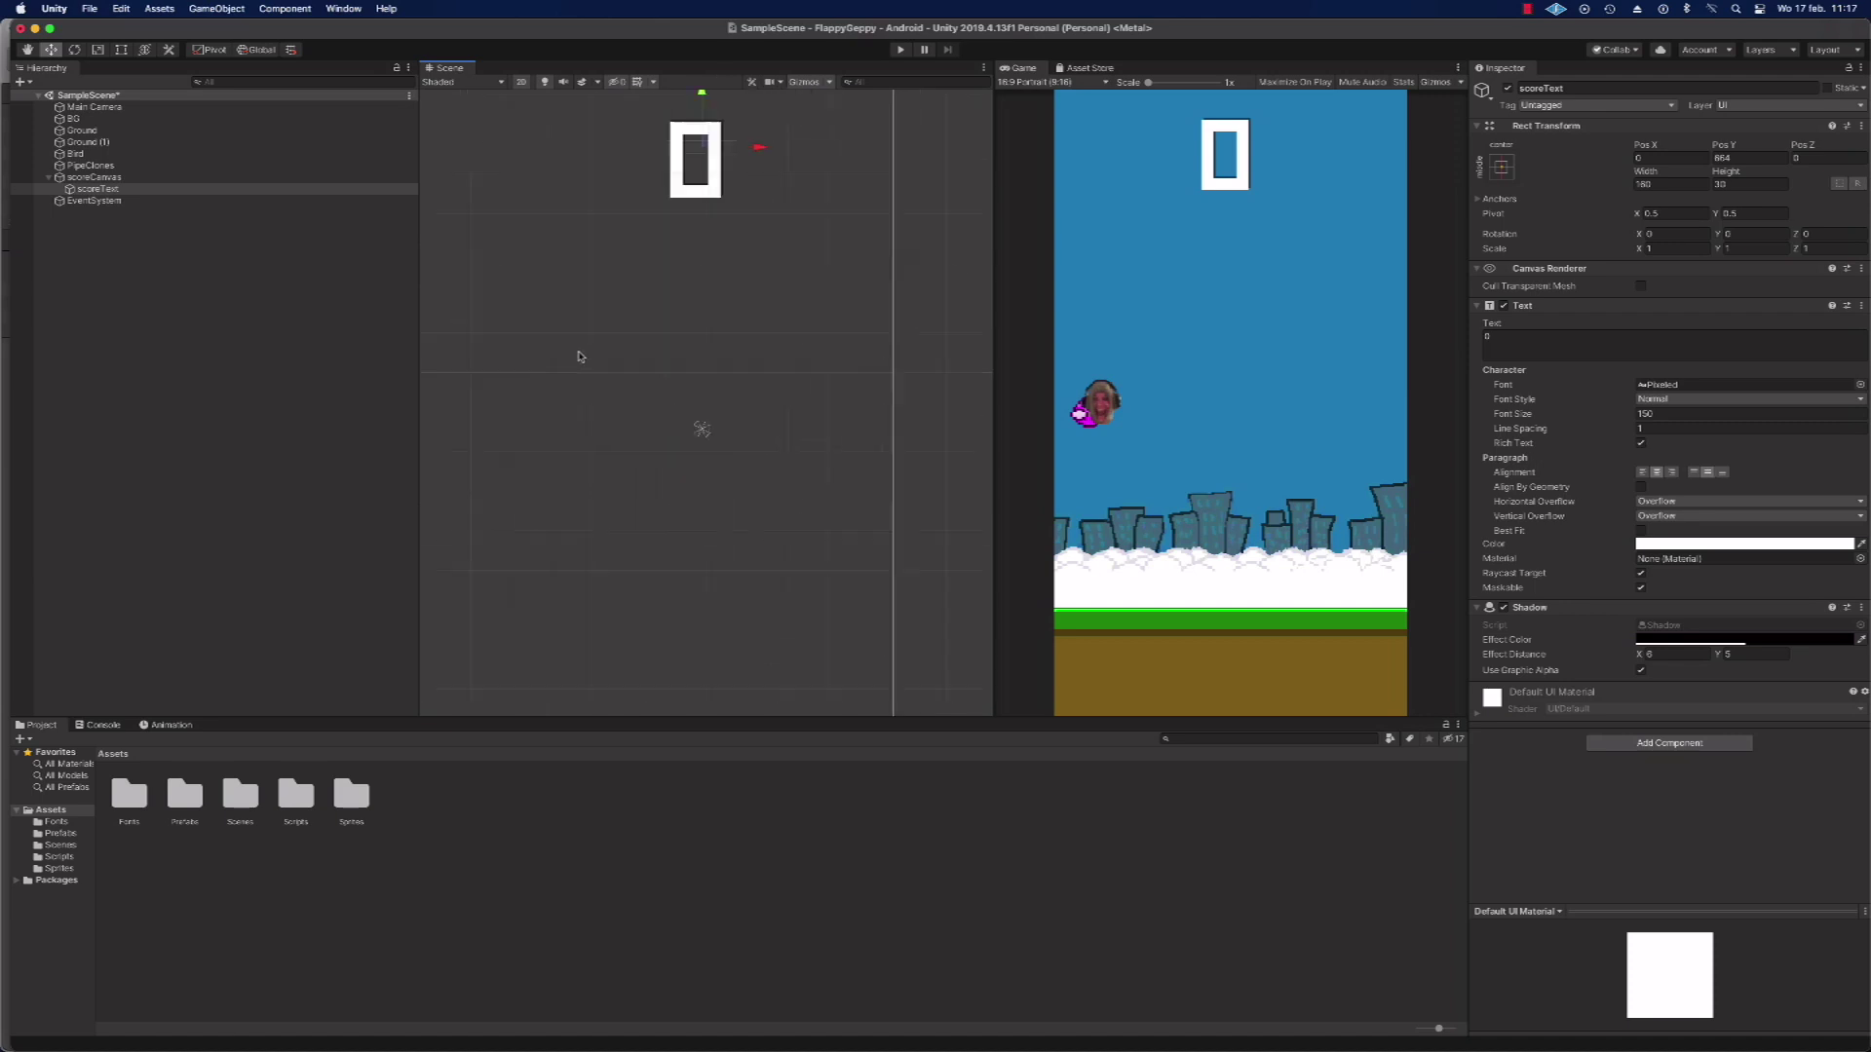
pyautogui.scroll(3, 588, 359)
pyautogui.scroll(3, 612, 352)
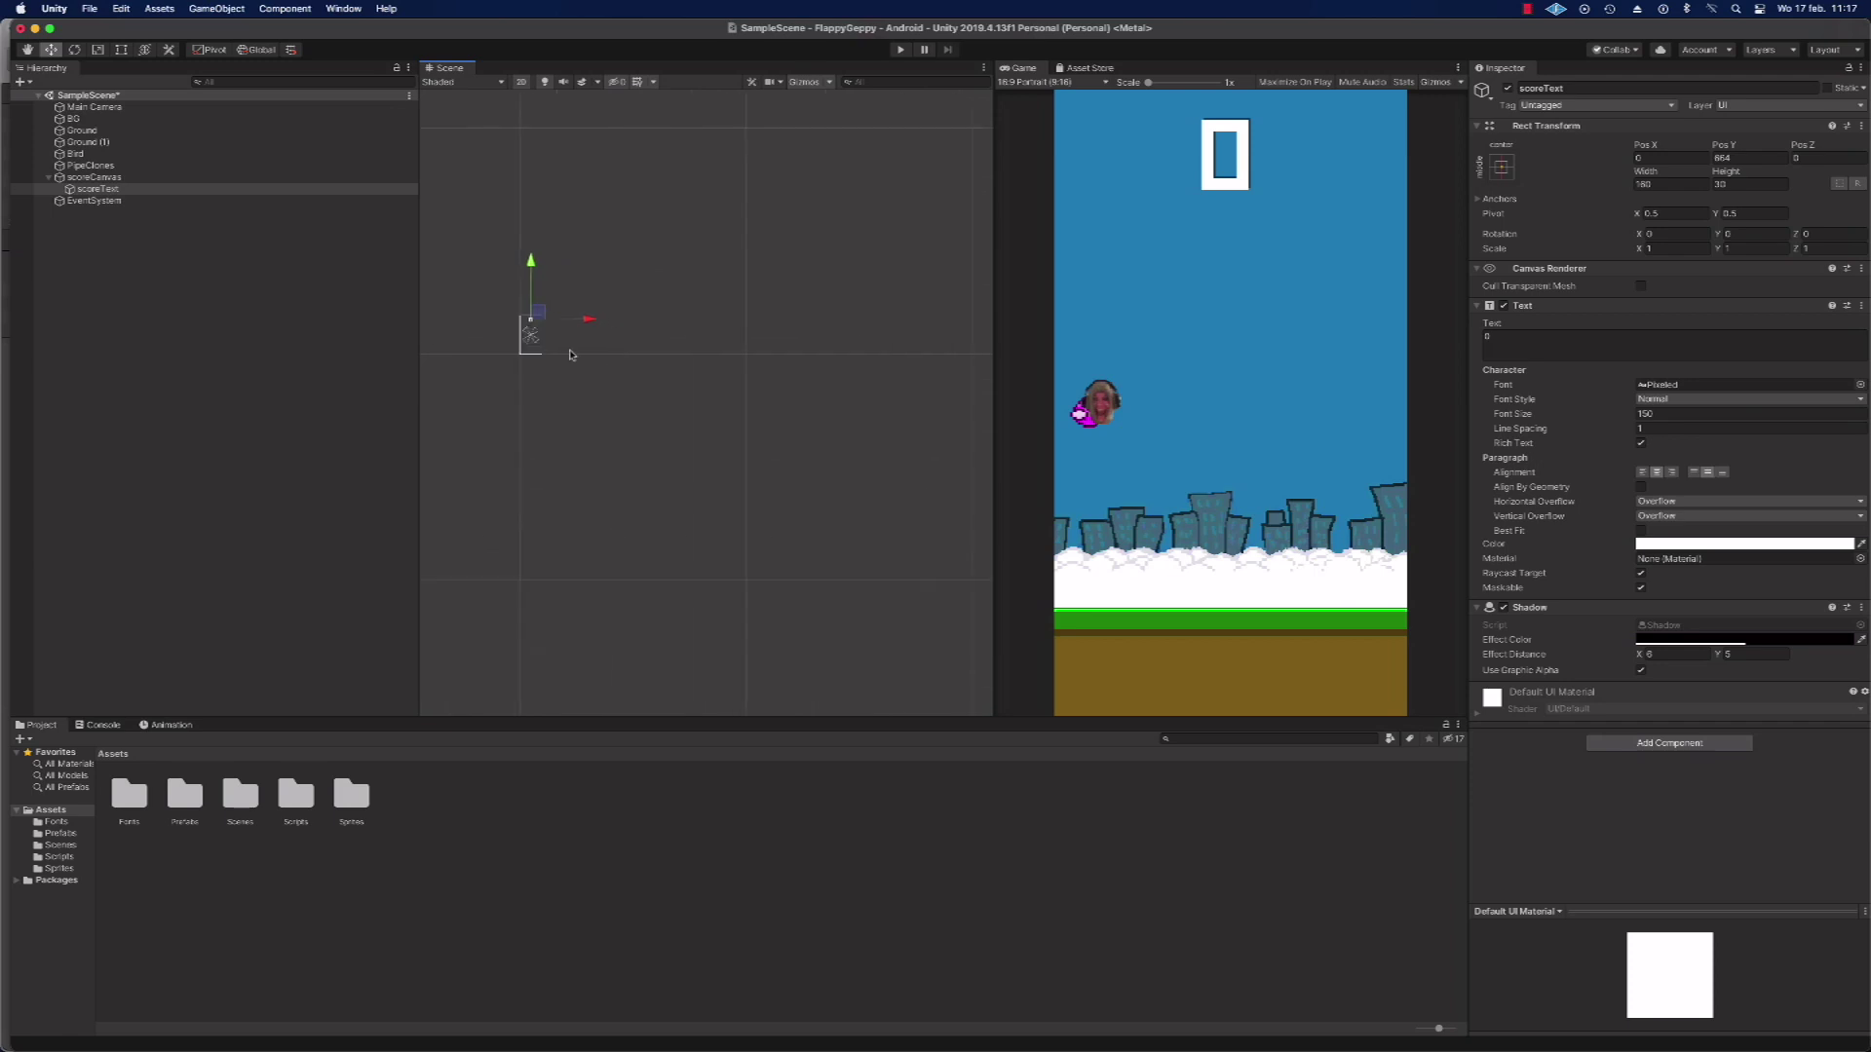
pyautogui.doubleClick(92, 108)
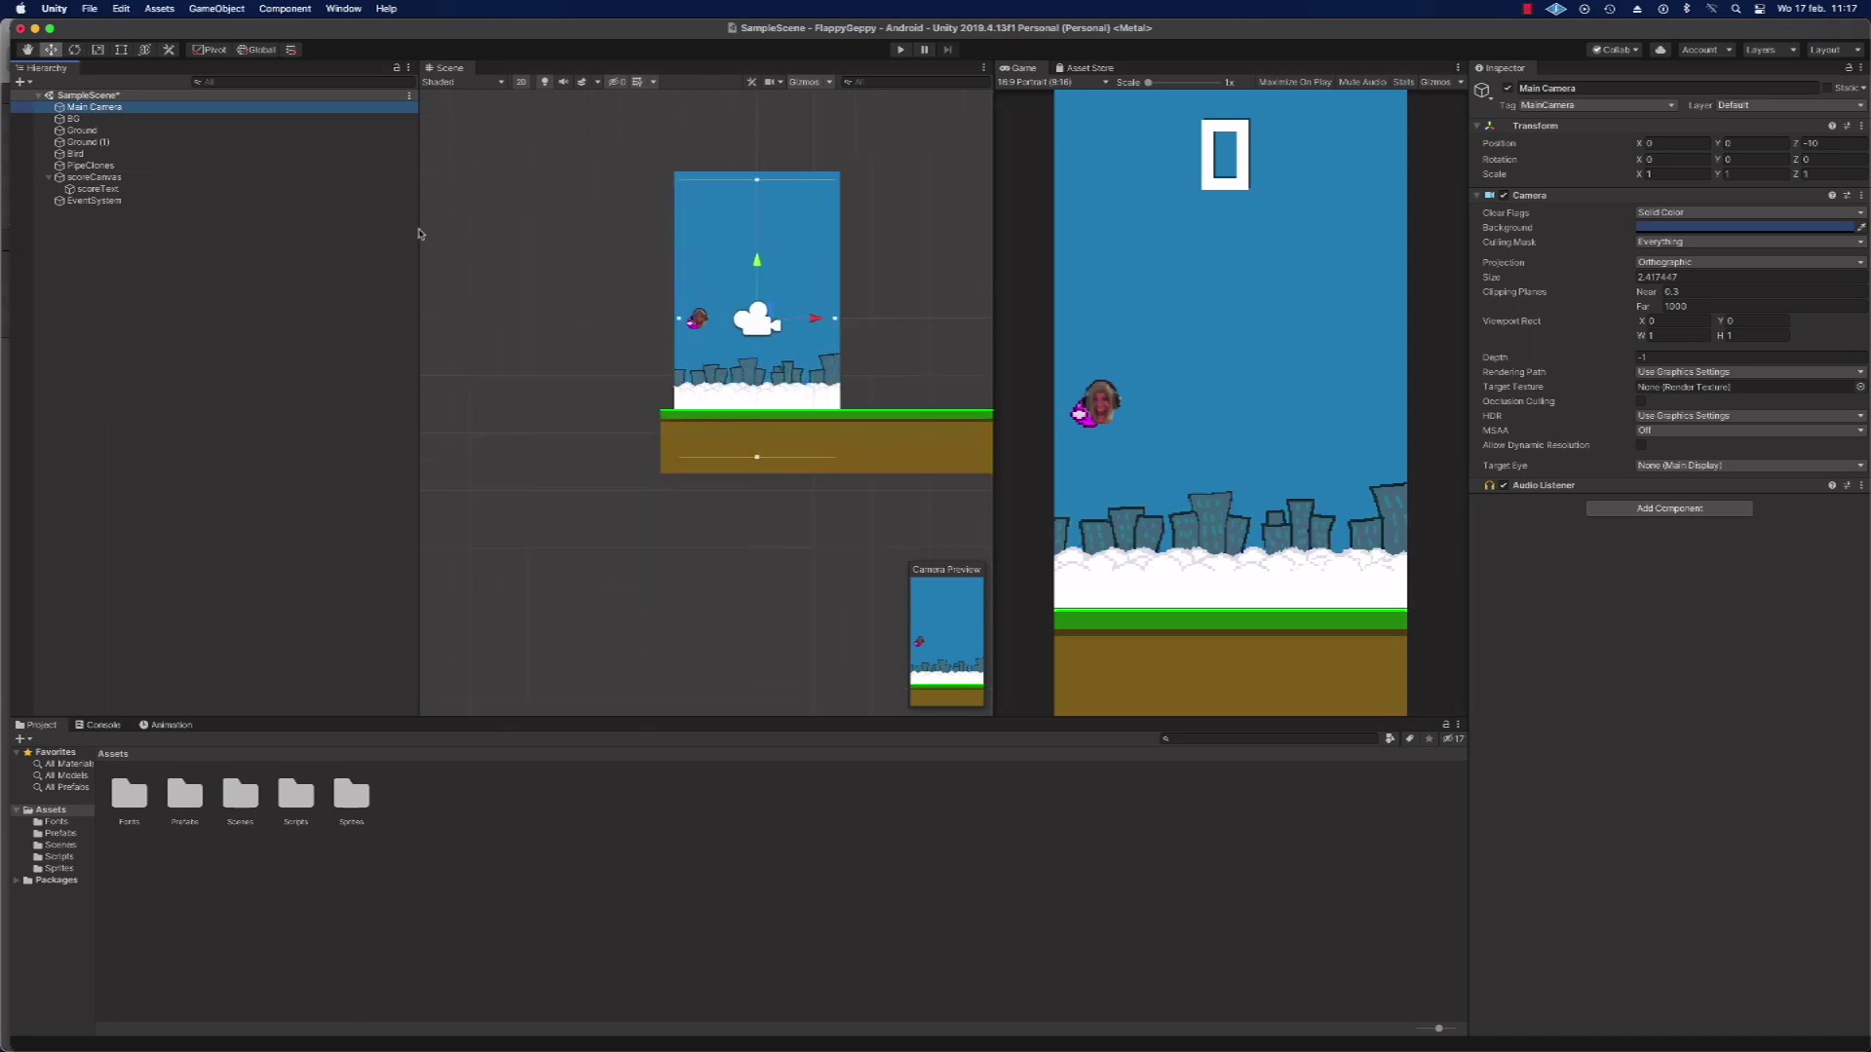
pyautogui.click(98, 189)
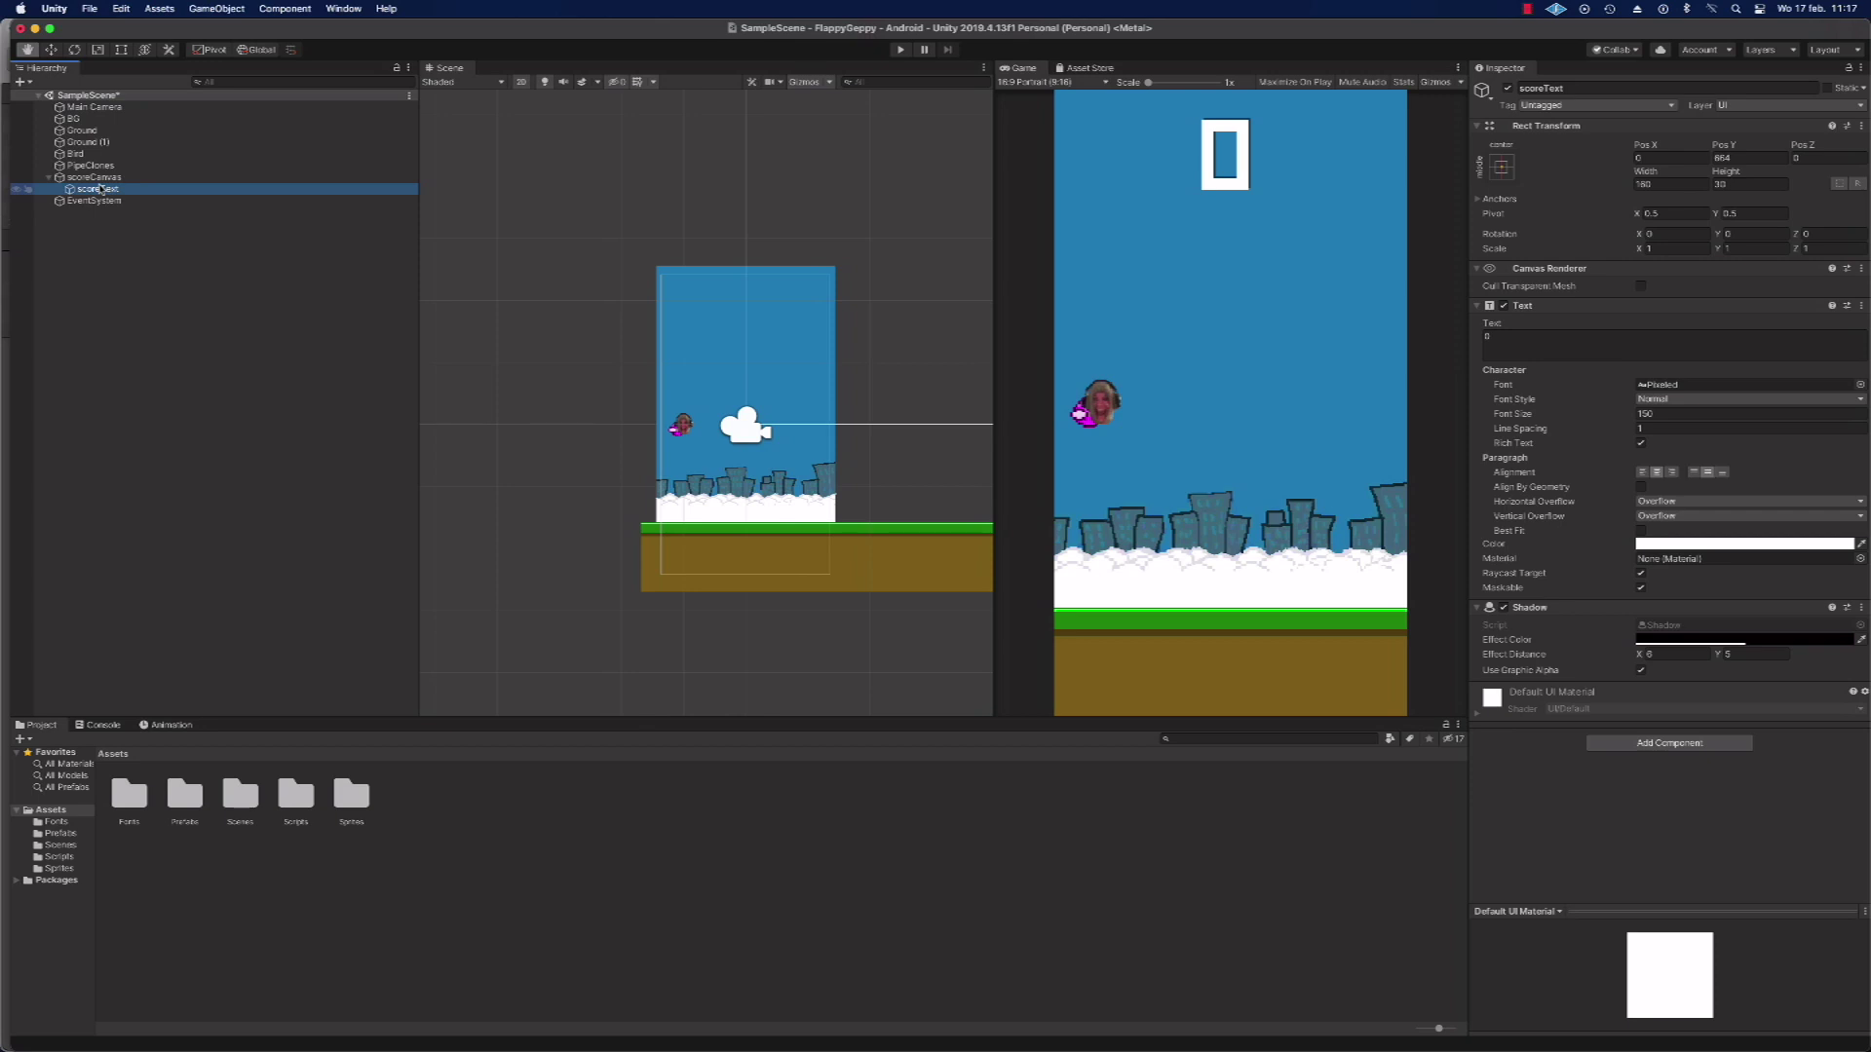
pyautogui.click(57, 857)
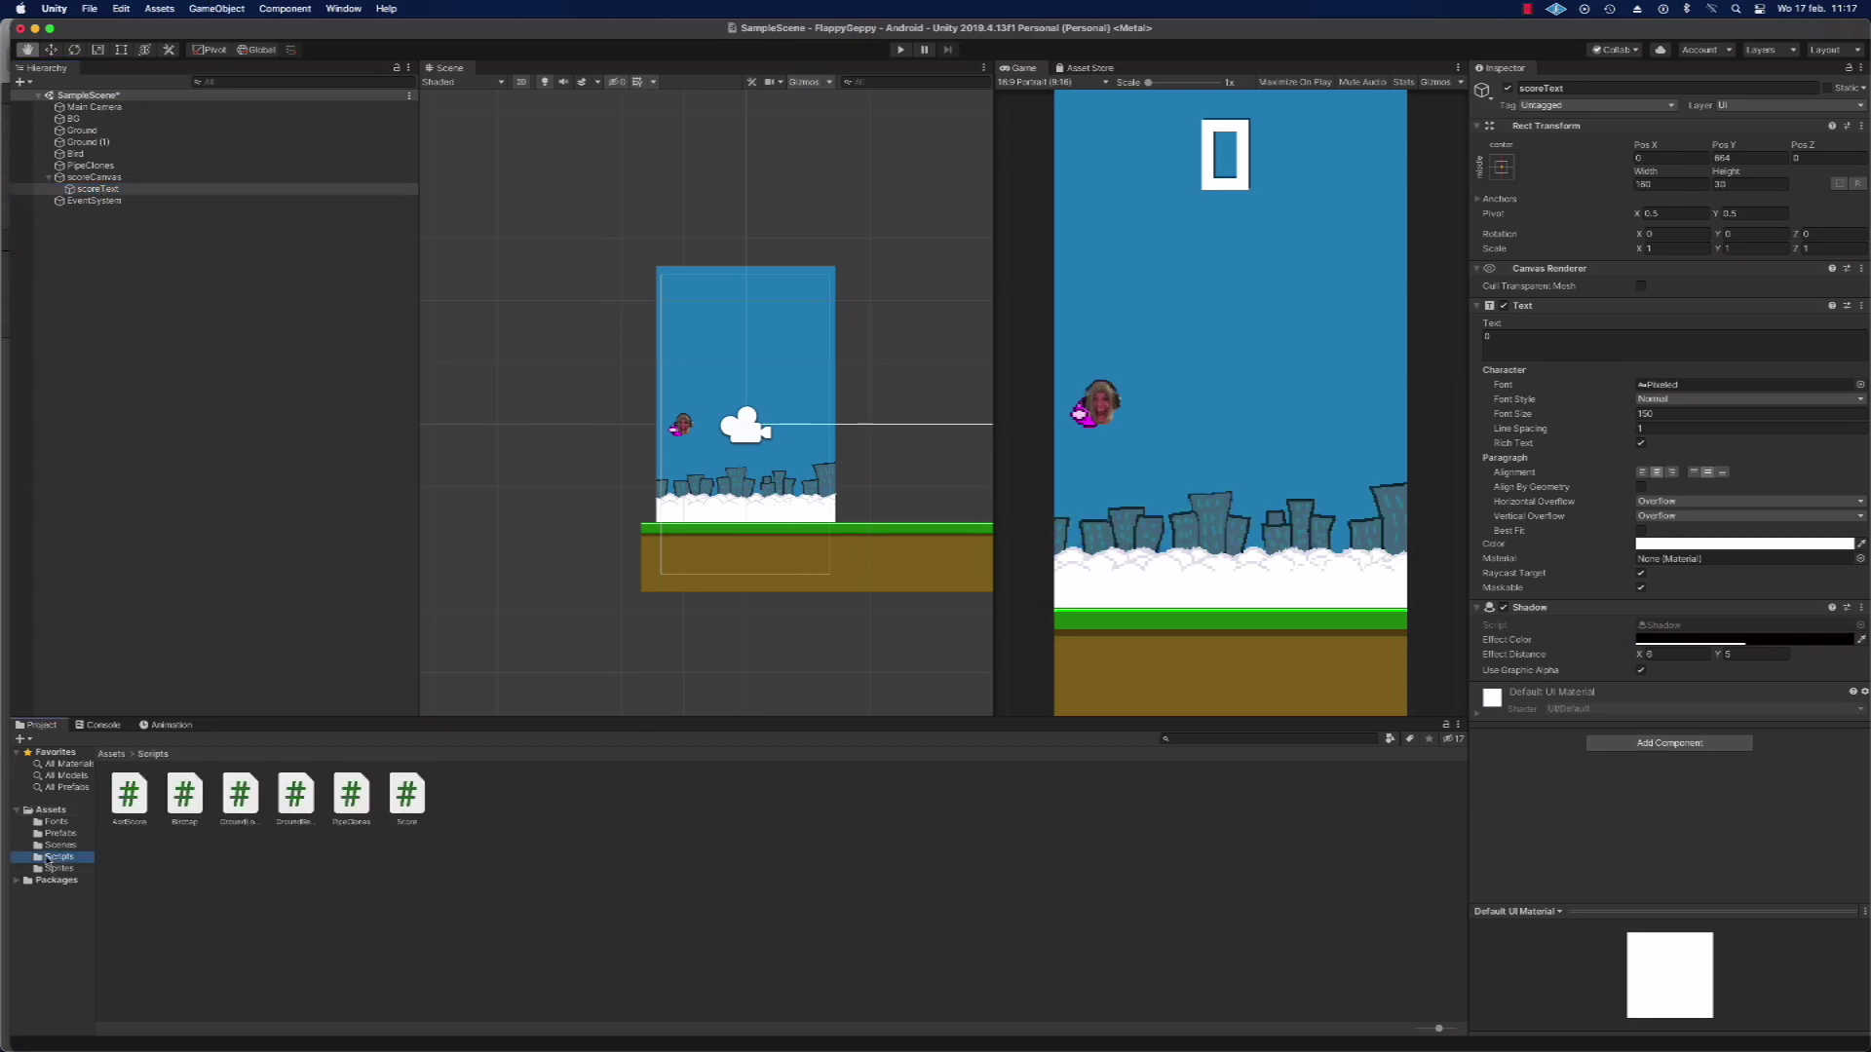
pyautogui.rightClick(476, 836)
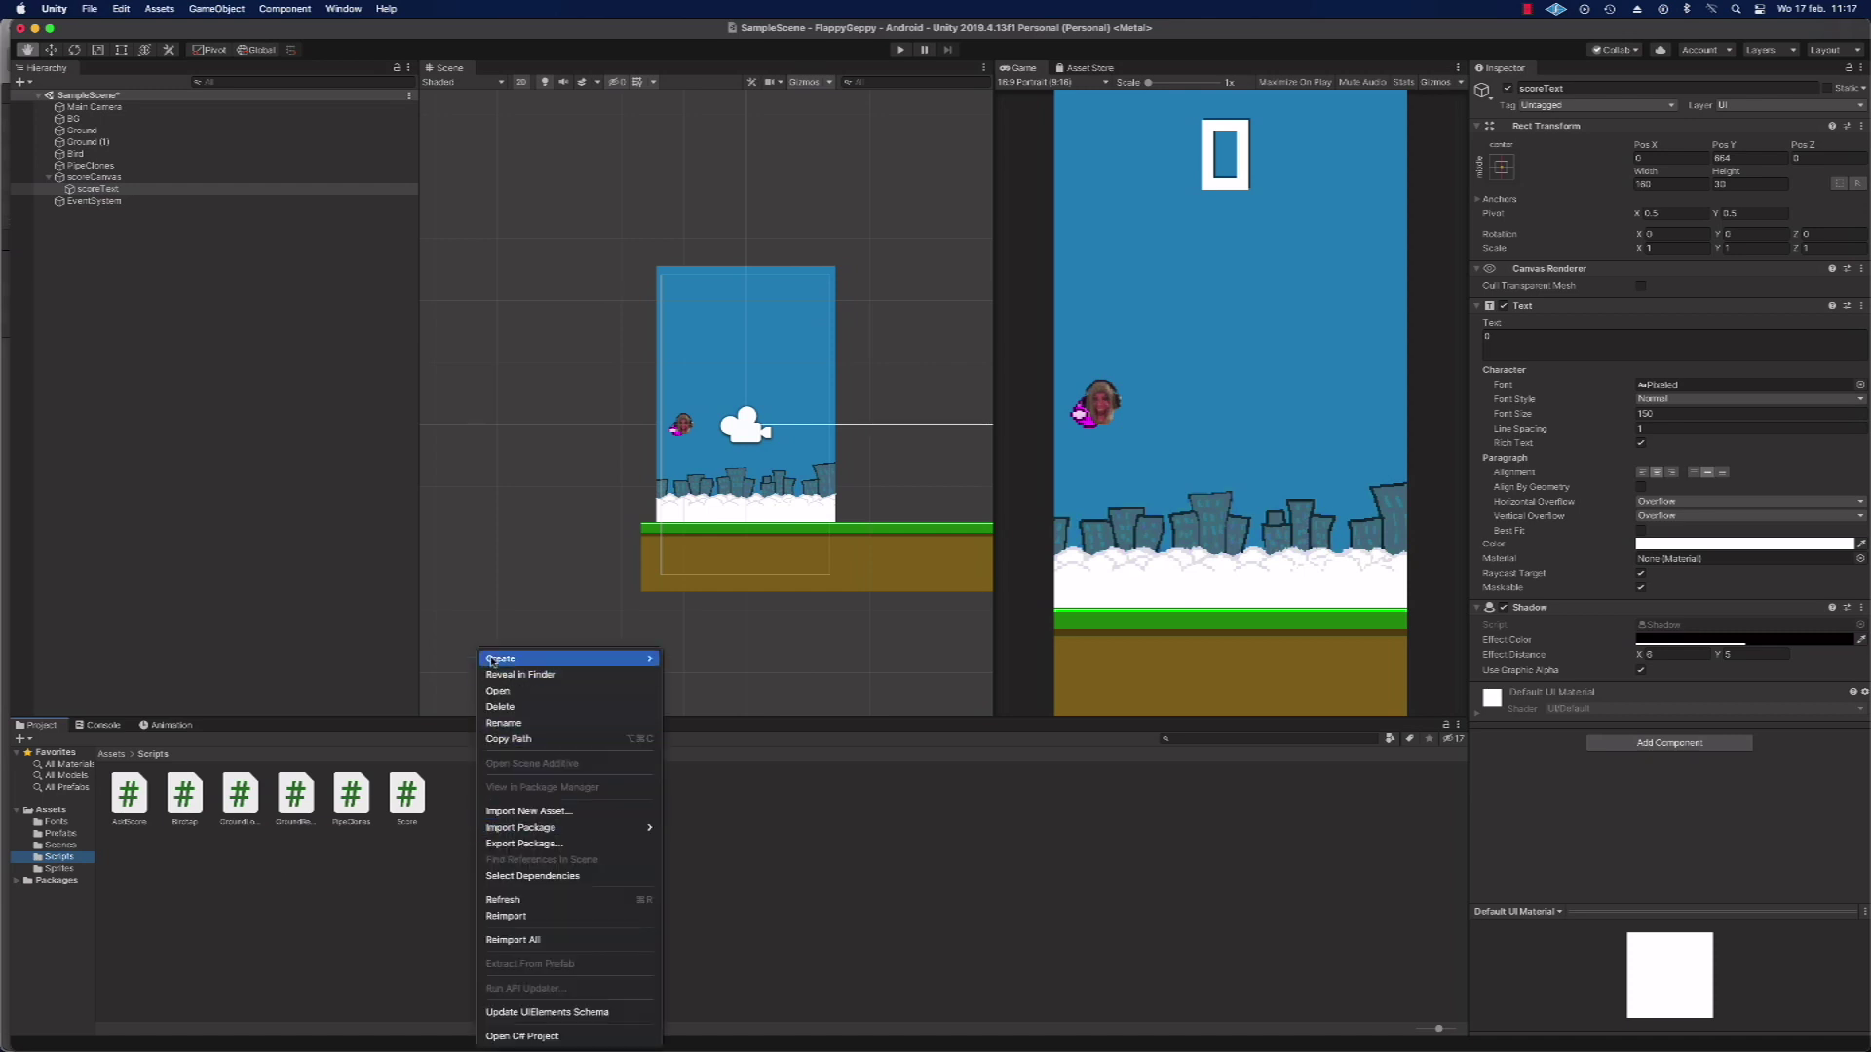
pyautogui.moveTo(546, 658)
pyautogui.click(727, 434)
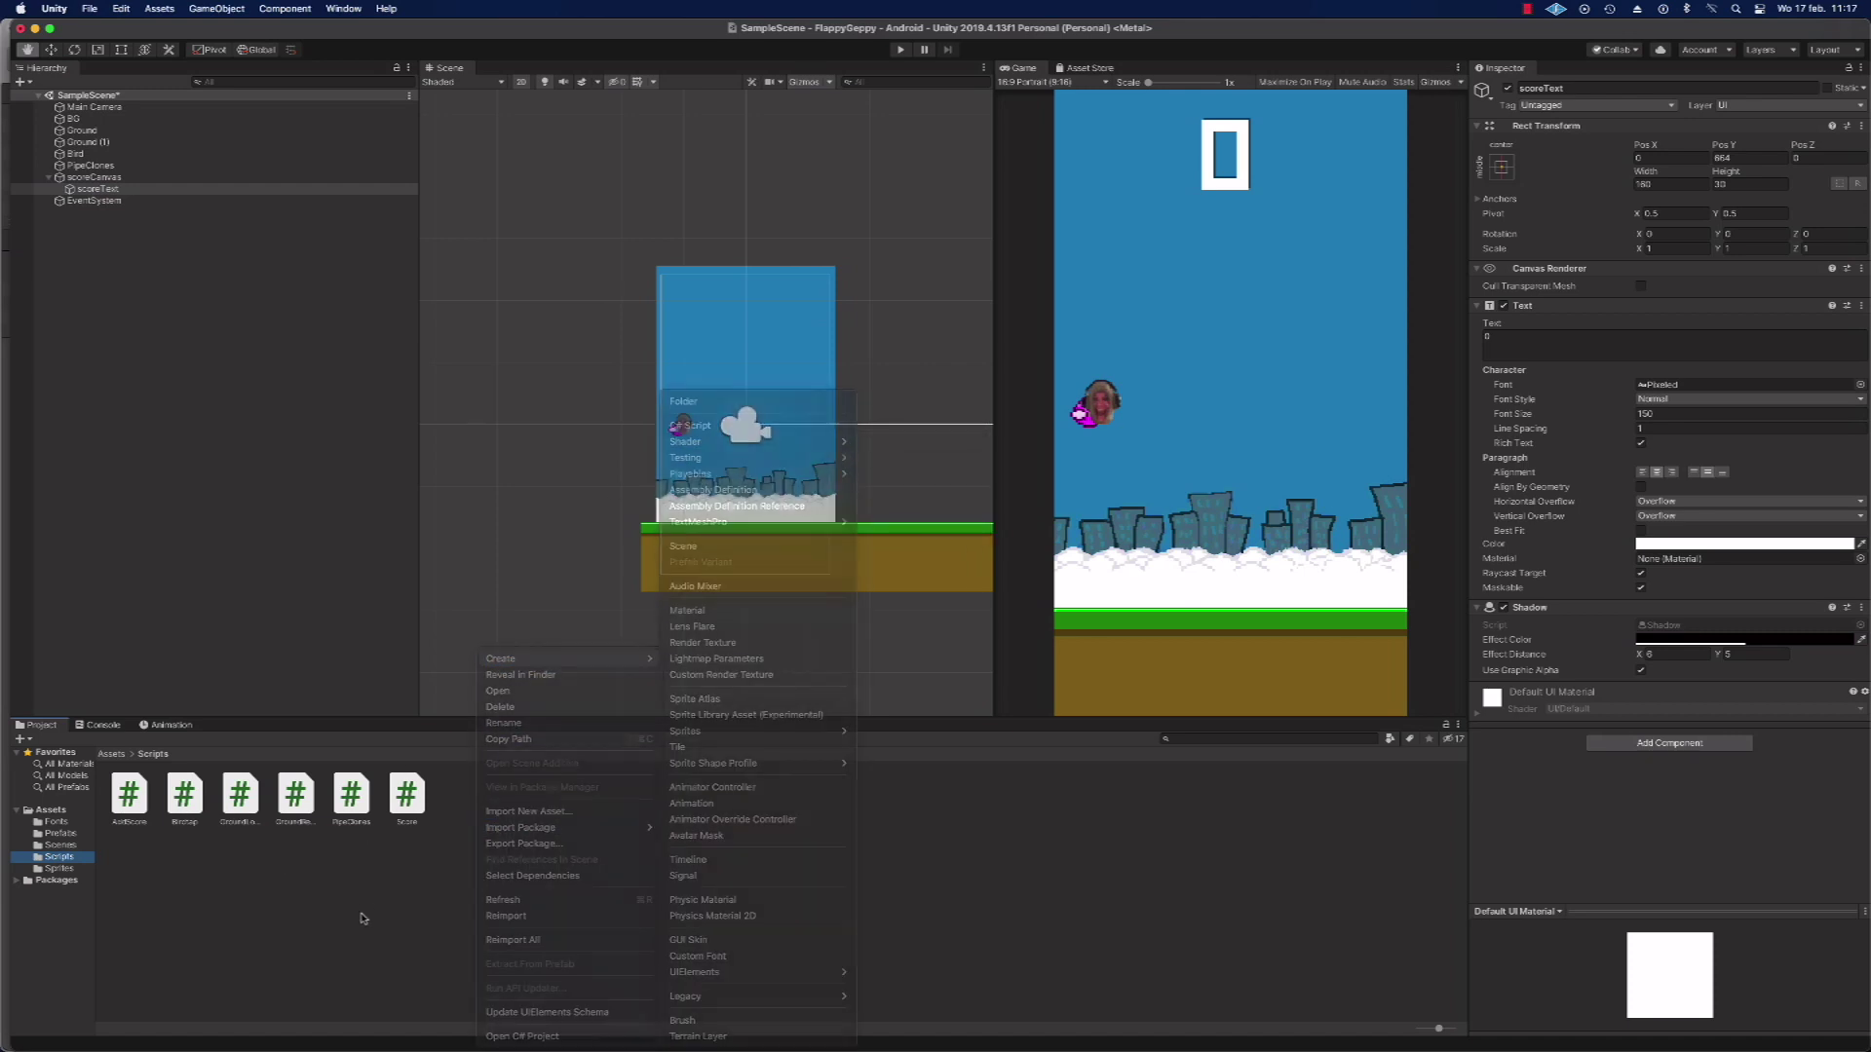
# Step: Open the Score script and add "(UI)" before the period of the comment "library van Unity toevoegen"
pyautogui.click(407, 799)
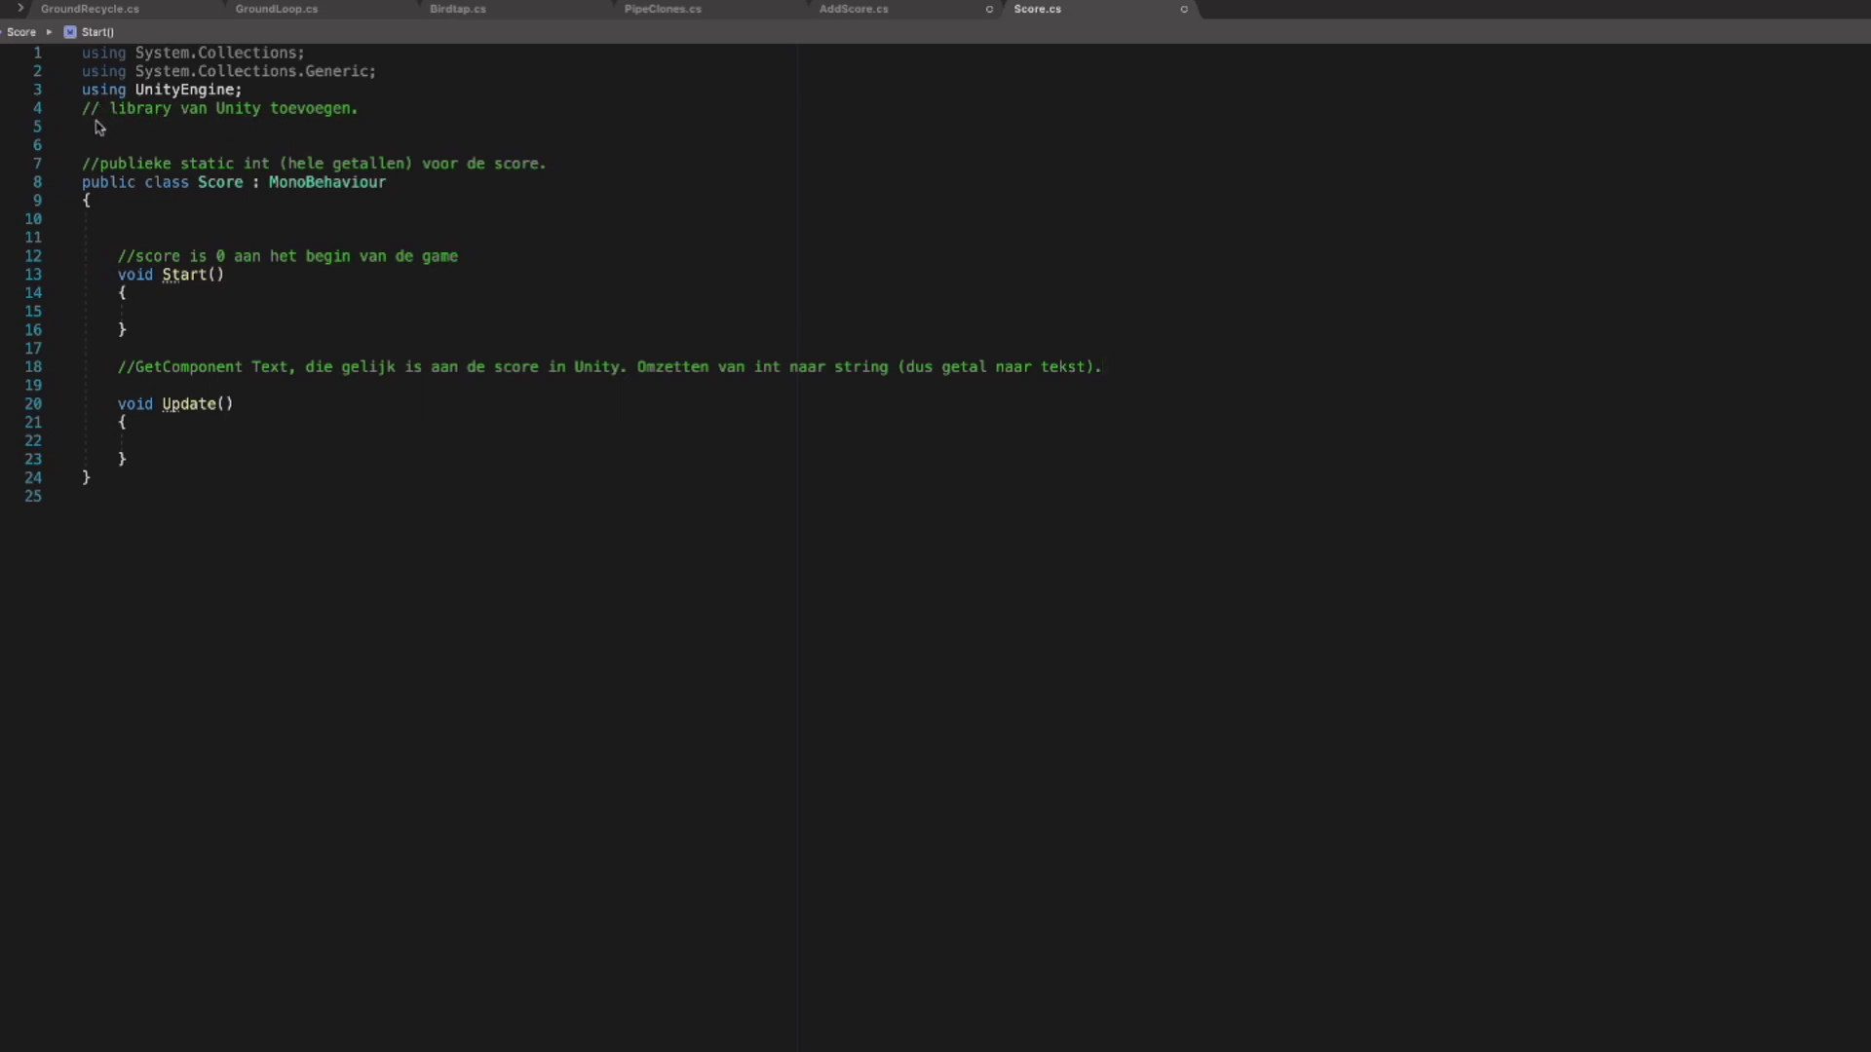
pyautogui.click(354, 110)
pyautogui.write('(')
pyautogui.write('UI)')
pyautogui.click(359, 109)
pyautogui.write('(')
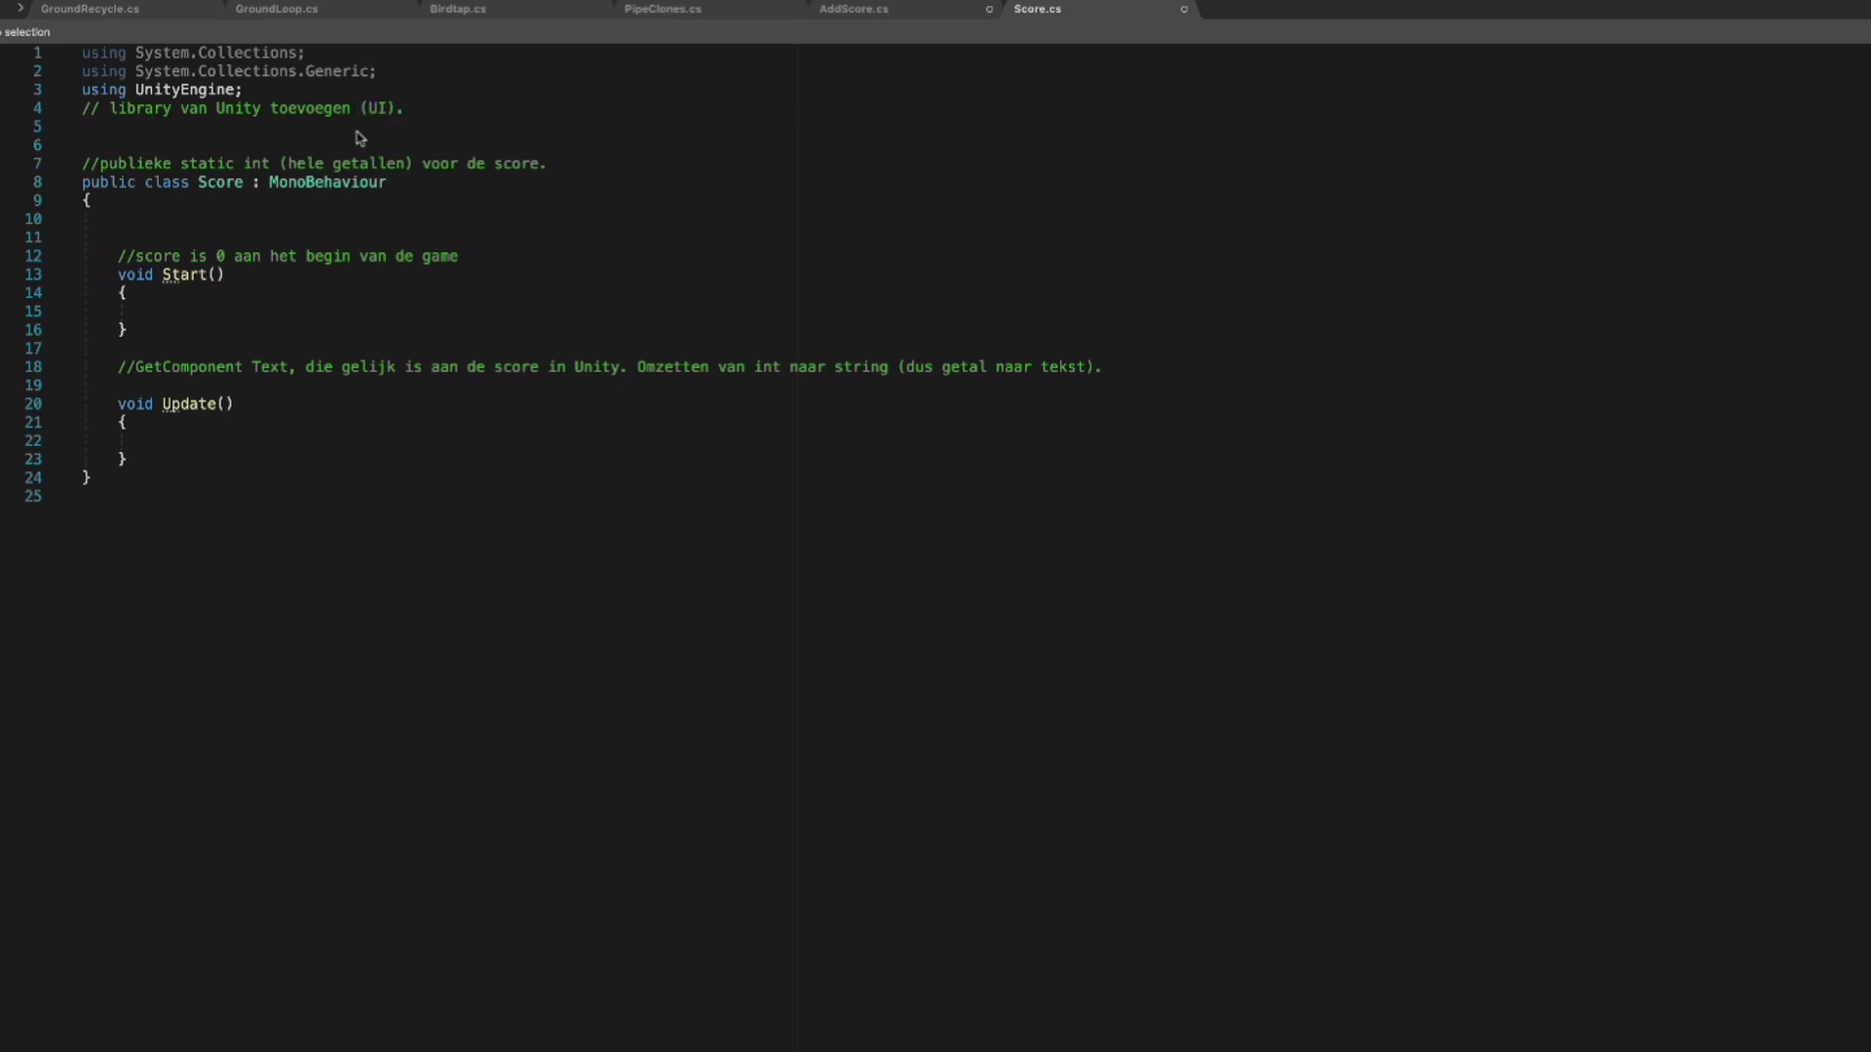